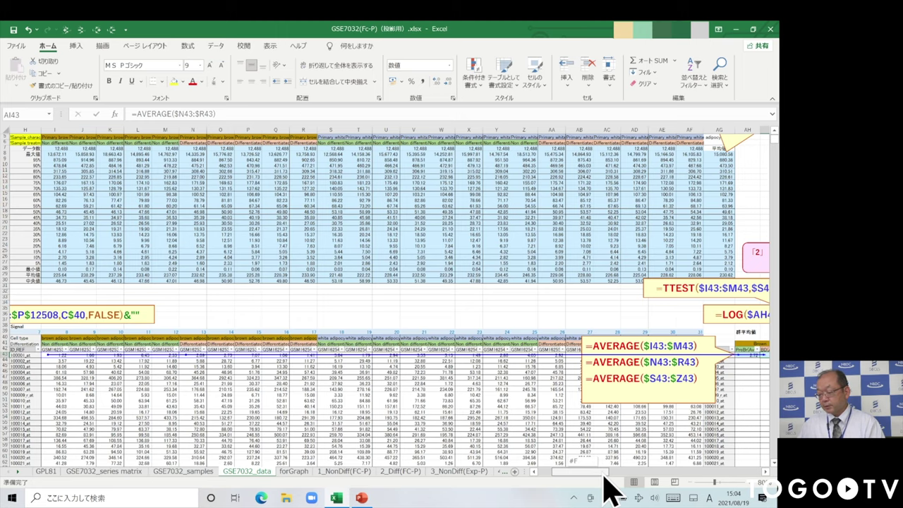
Remove the precedent-tracing arrows from the PreBr average in AH43 and the other group averages of row 43.
{"action": "scroll", "coordinate": [605, 484], "scroll_direction": "right", "scroll_amount": 5}
{"action": "scroll", "coordinate": [612, 477], "scroll_direction": "right", "scroll_amount": 3}
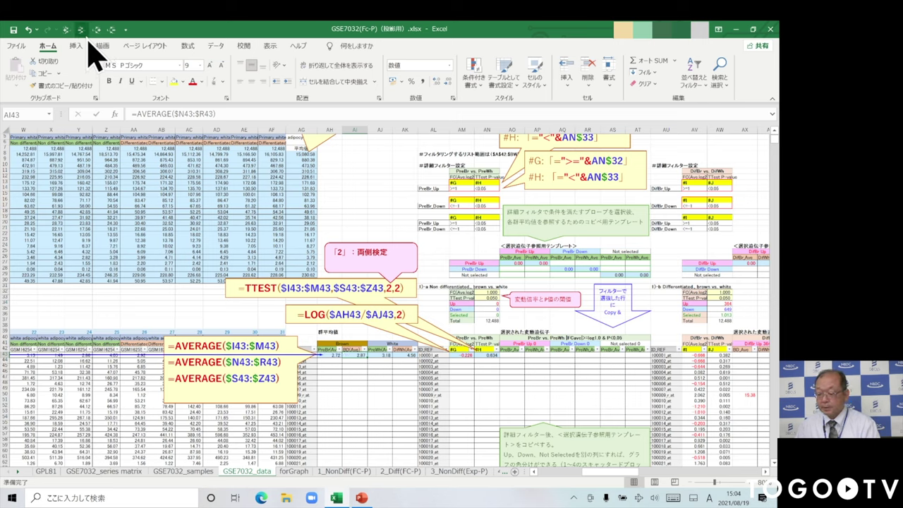
{"action": "left_click", "coordinate": [328, 349]}
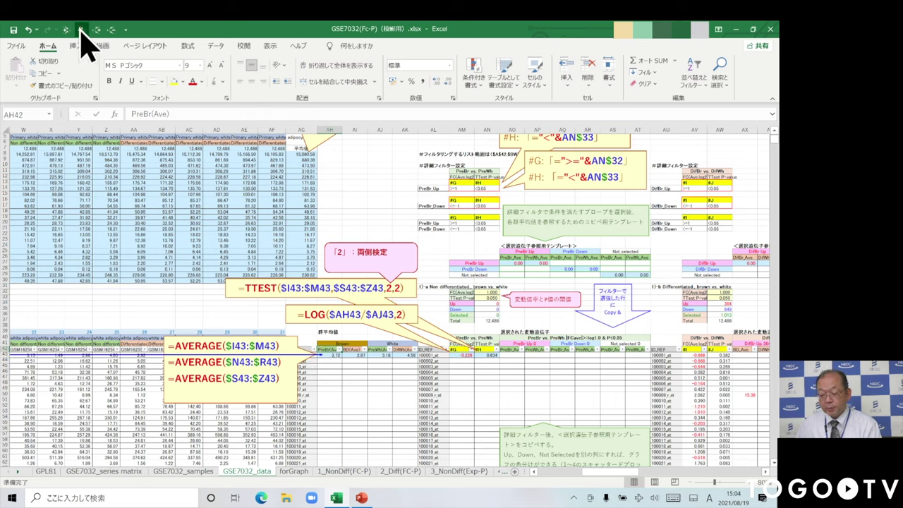
{"action": "left_click", "coordinate": [342, 355]}
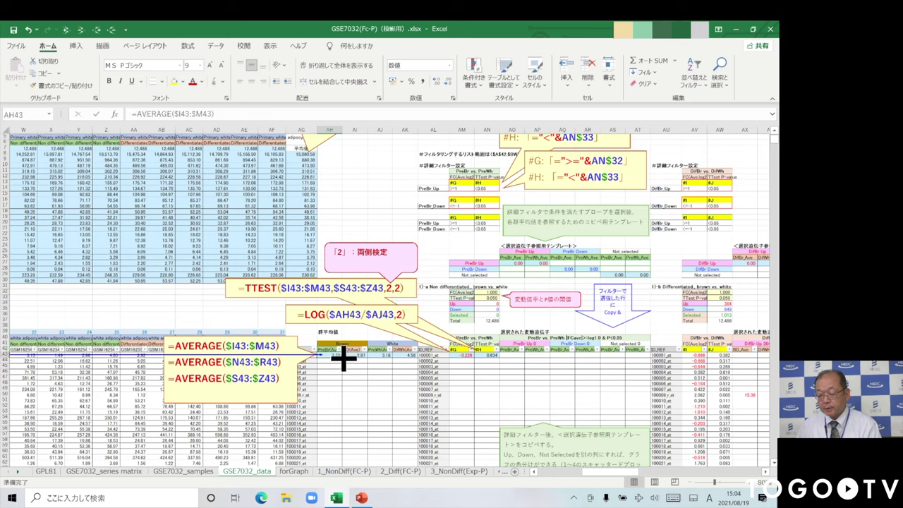
{"action": "left_click", "coordinate": [80, 30]}
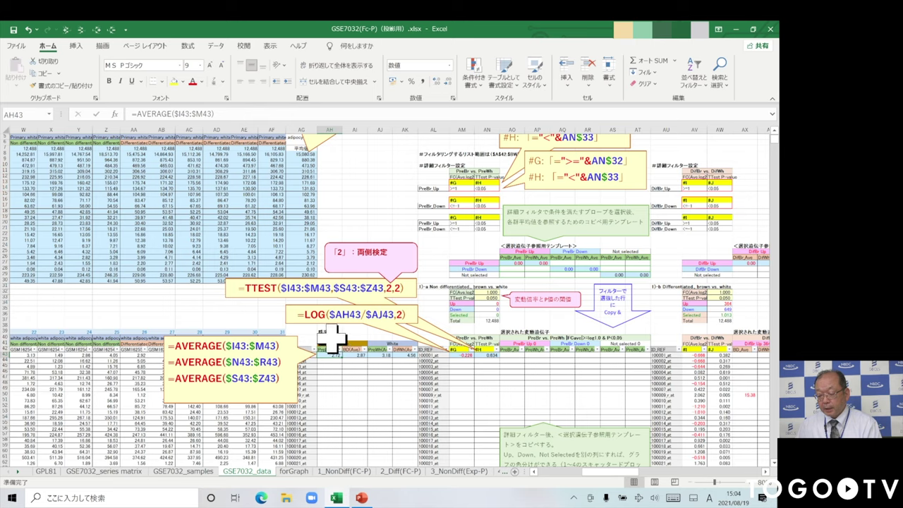
Fill the group AVERAGE formulas in AH43:AK43 down all probe rows, and copy AH48 and paste it back as a value.
{"action": "left_click_drag", "start_coordinate": [333, 356], "coordinate": [405, 359]}
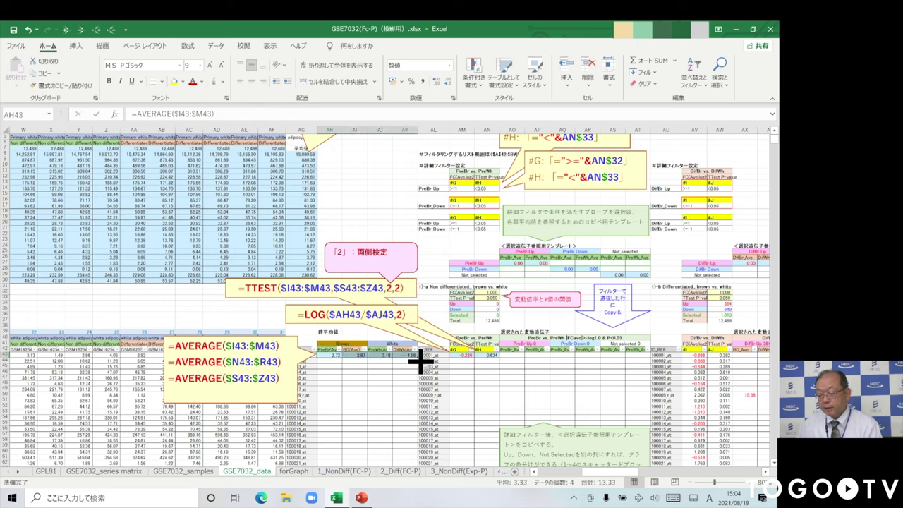
{"action": "double_click", "coordinate": [419, 359]}
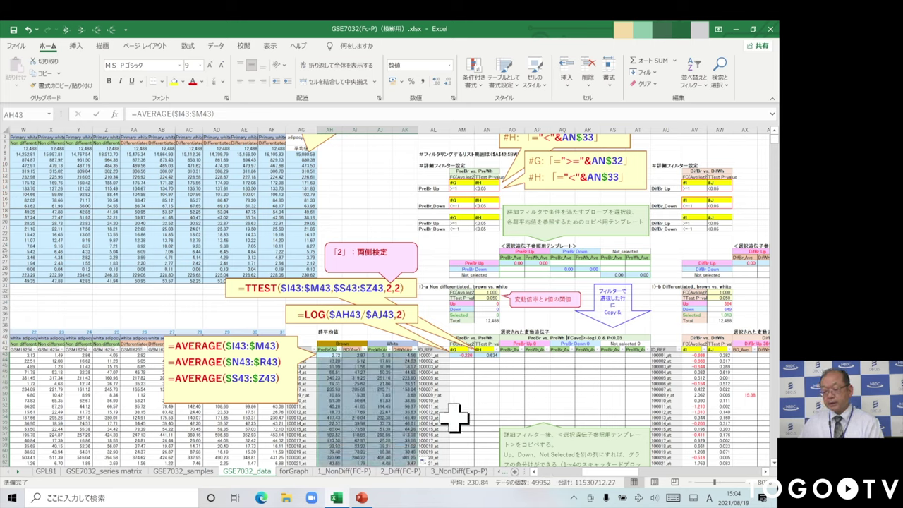
{"action": "left_click", "coordinate": [321, 381]}
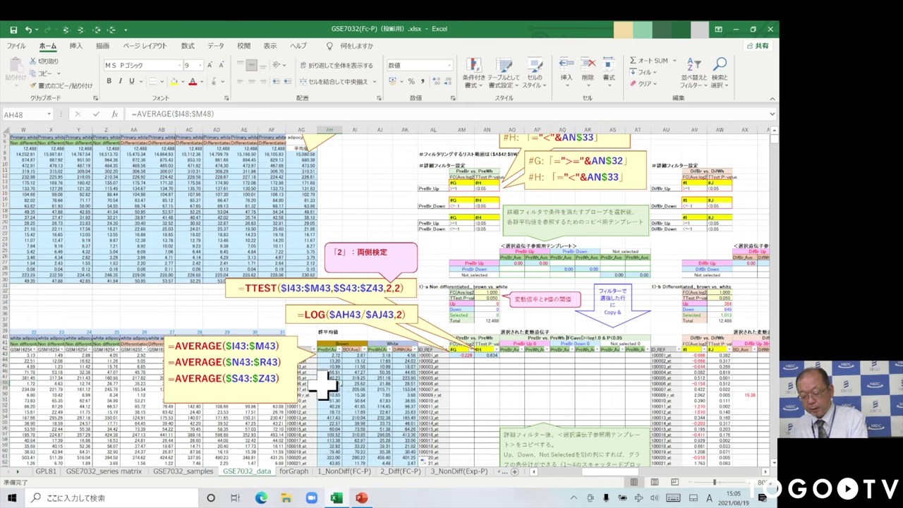
{"action": "key", "text": "ctrl+c"}
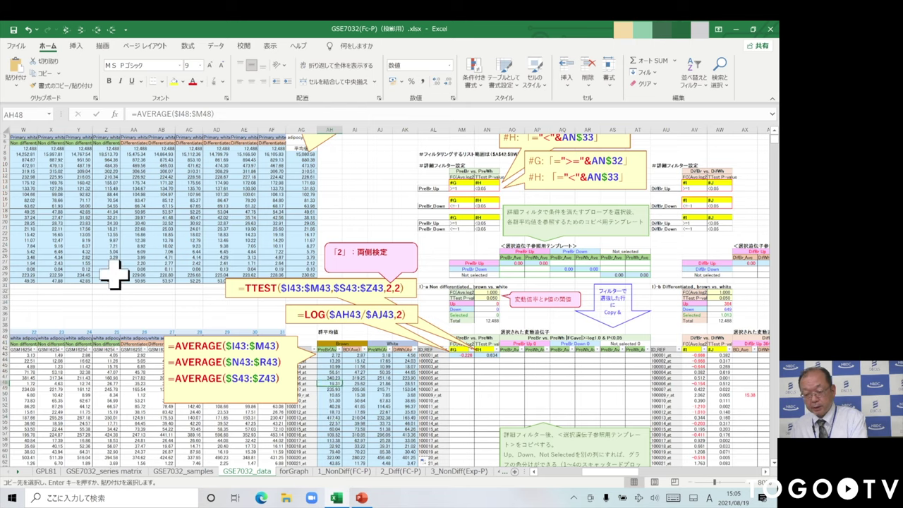
{"action": "left_click", "coordinate": [15, 85]}
{"action": "left_click", "coordinate": [13, 160]}
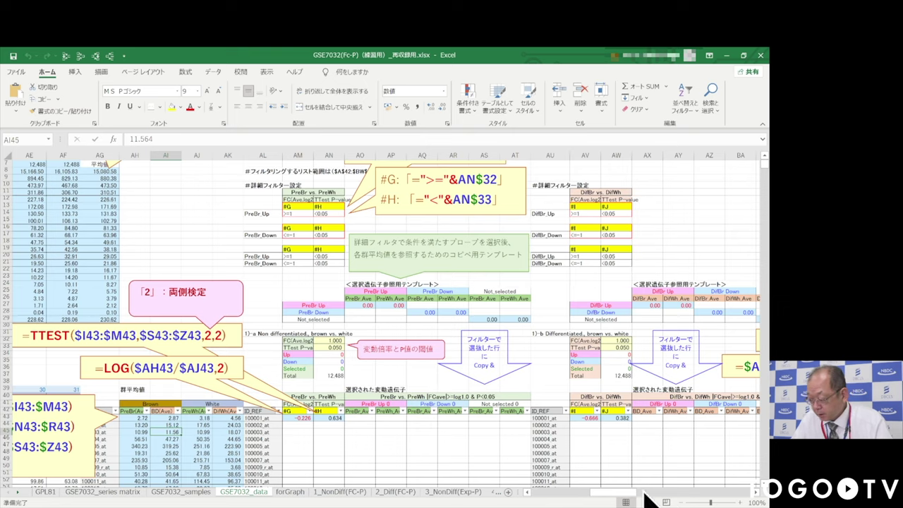
Highlight the gene-selection column blocks one after another, starting at columns AU, BD, BN, BX and CF, to review the sheet layout.
{"action": "left_click", "coordinate": [683, 503]}
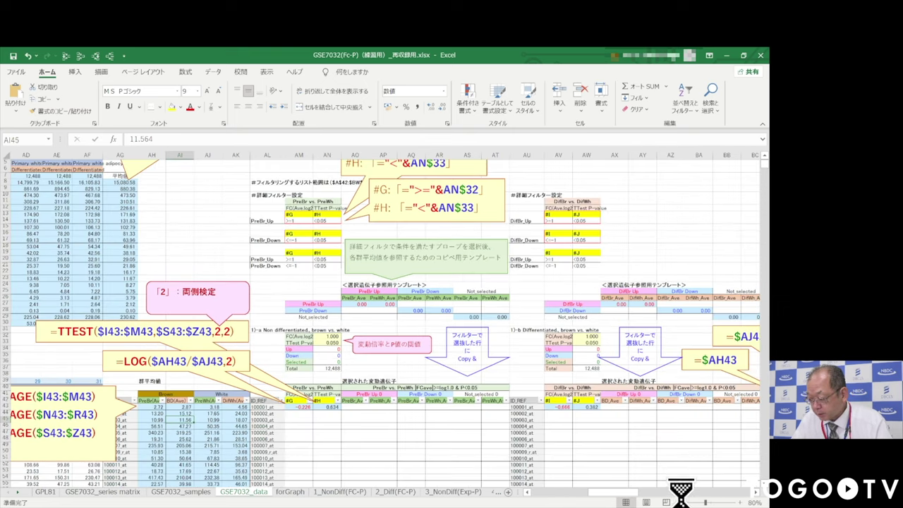
{"action": "left_click", "coordinate": [682, 503]}
{"action": "left_click", "coordinate": [683, 502]}
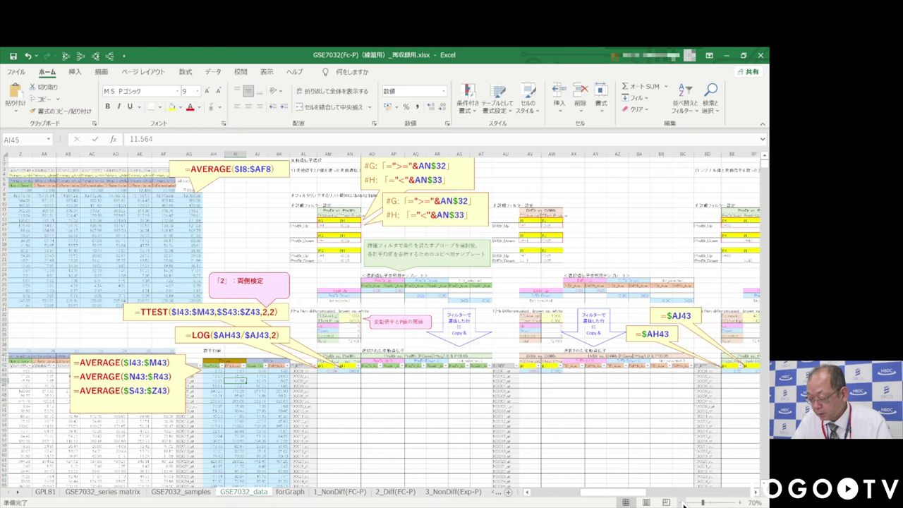
{"action": "left_click", "coordinate": [683, 502]}
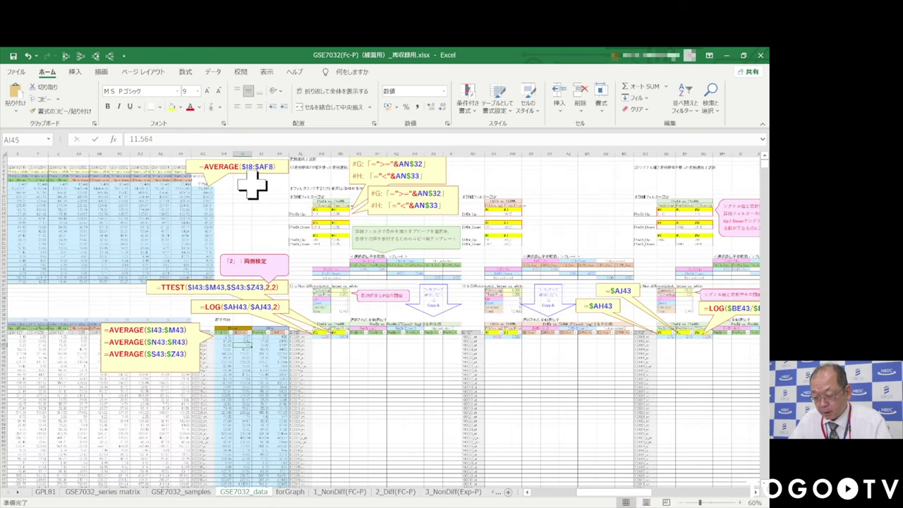
{"action": "mouse_move", "coordinate": [223, 146]}
{"action": "left_mouse_down"}
{"action": "mouse_move", "coordinate": [362, 161]}
{"action": "mouse_move", "coordinate": [413, 183]}
{"action": "mouse_move", "coordinate": [475, 153]}
{"action": "mouse_move", "coordinate": [629, 173]}
{"action": "left_mouse_up"}
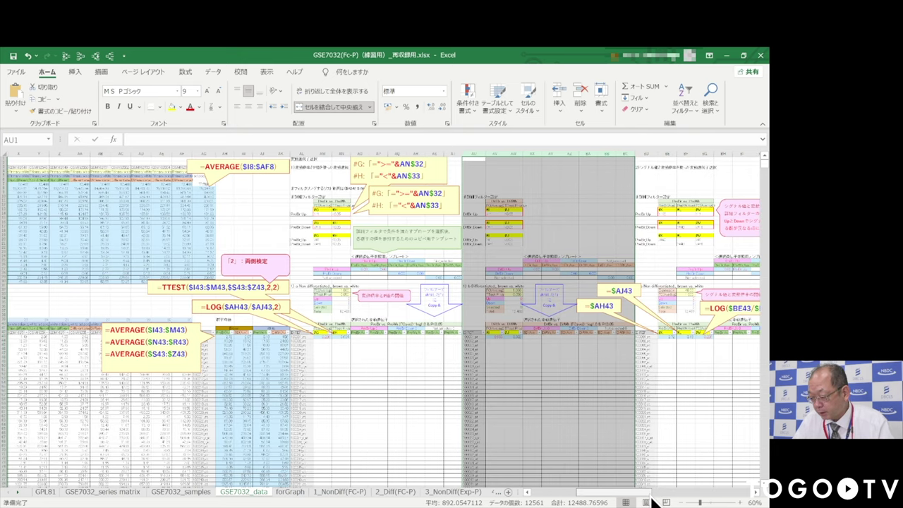
{"action": "scroll", "coordinate": [423, 323], "scroll_direction": "right", "scroll_amount": 10}
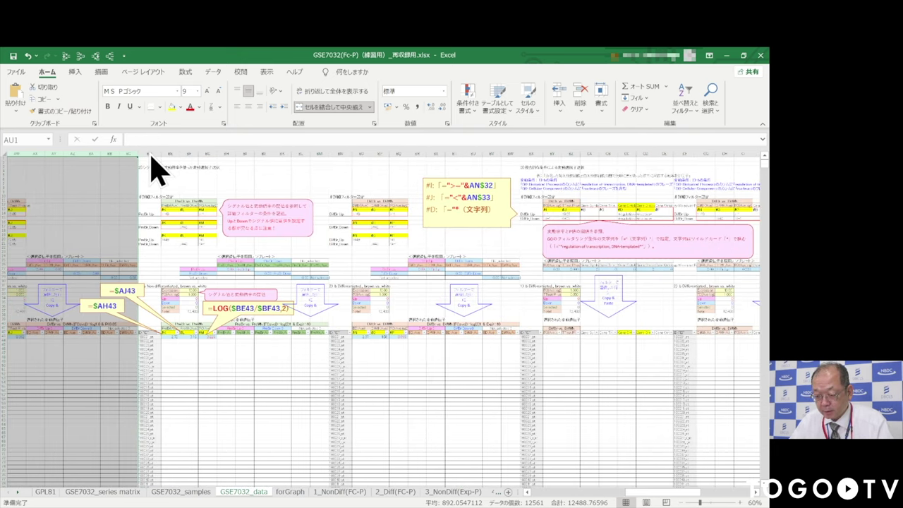
{"action": "left_click", "coordinate": [175, 158]}
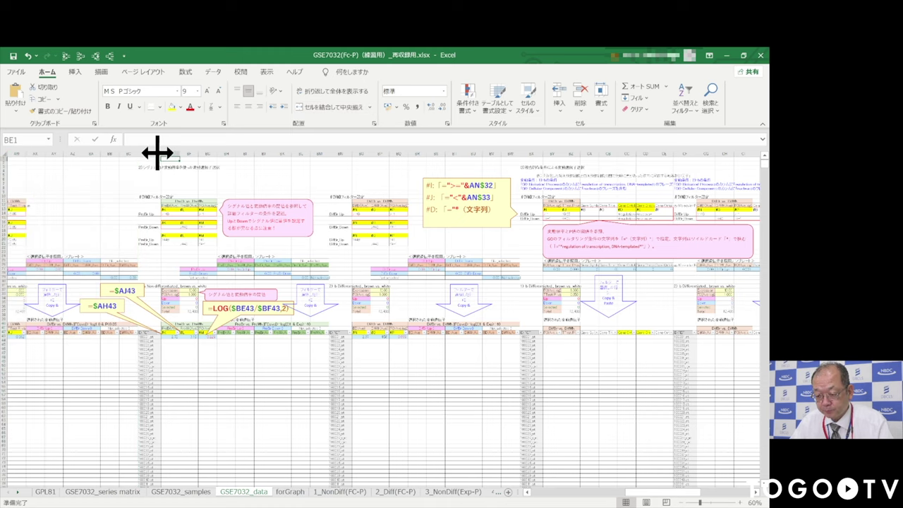
{"action": "left_click_drag", "start_coordinate": [152, 150], "coordinate": [330, 201]}
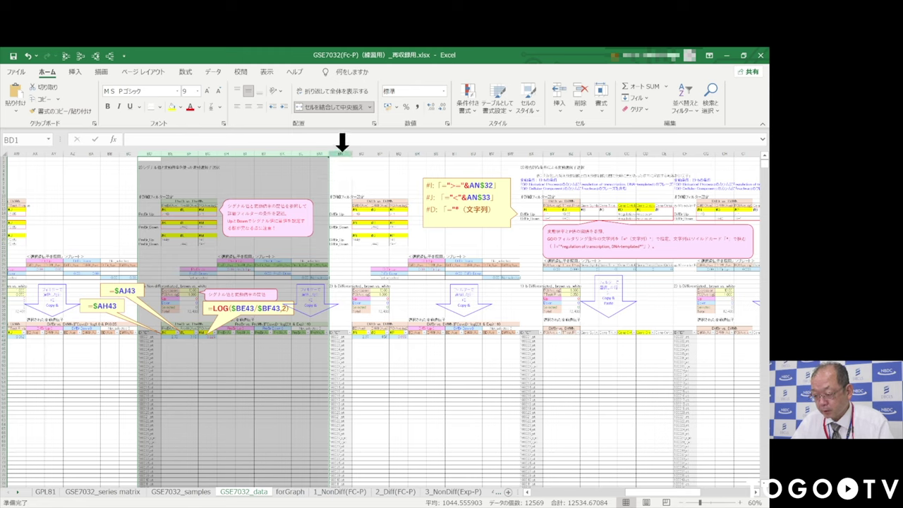
{"action": "left_click_drag", "start_coordinate": [342, 143], "coordinate": [515, 182]}
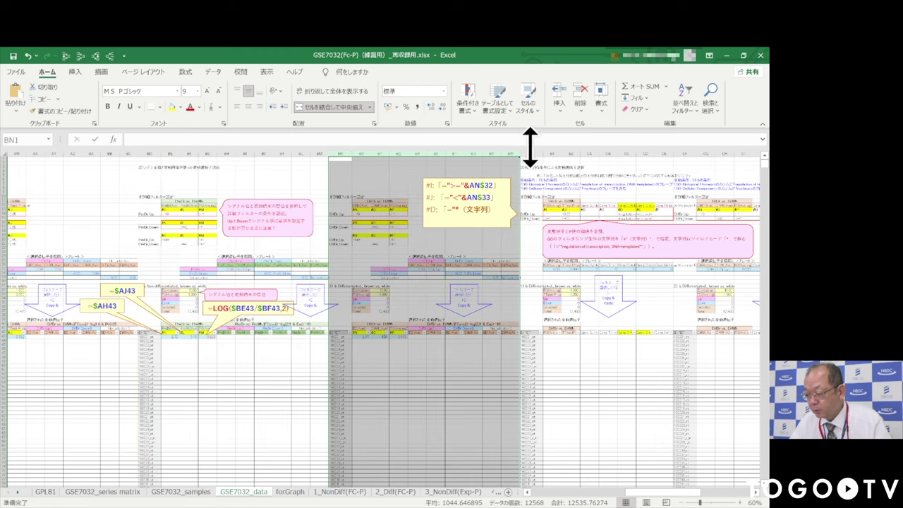
{"action": "left_click_drag", "start_coordinate": [536, 158], "coordinate": [661, 185]}
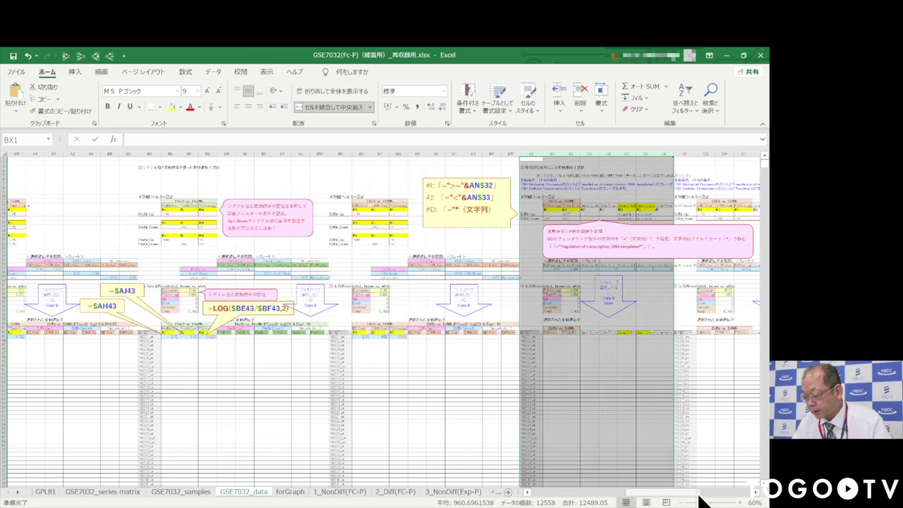
{"action": "scroll", "coordinate": [714, 493], "scroll_direction": "right", "scroll_amount": 5}
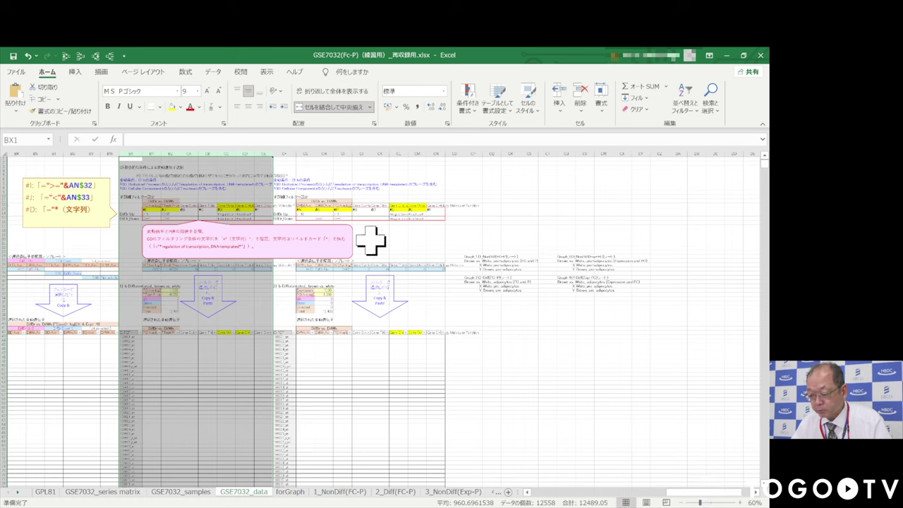
{"action": "left_click_drag", "start_coordinate": [286, 145], "coordinate": [437, 177]}
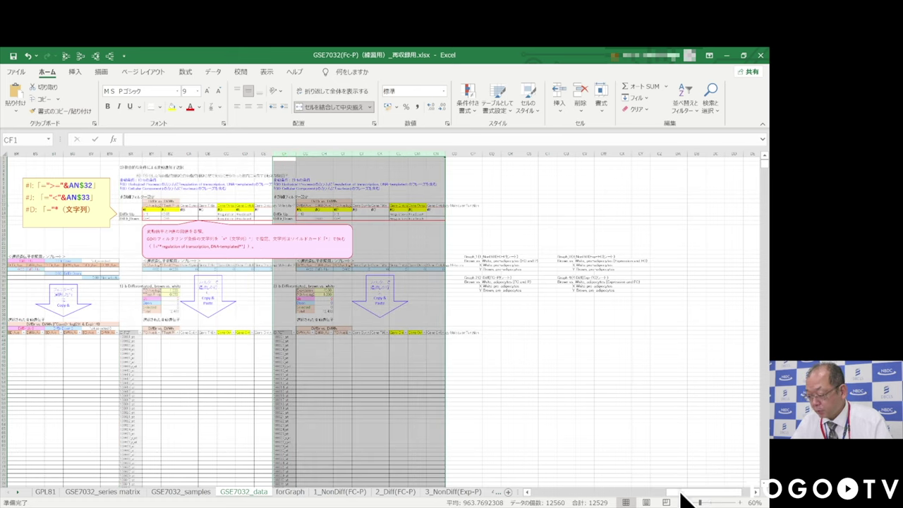
Compare the three gene-selection methods by highlighting columns AL to AT, AU to BC, BD to BW, and the condition-based blocks from BX.
{"action": "left_click_drag", "start_coordinate": [685, 498], "coordinate": [606, 496]}
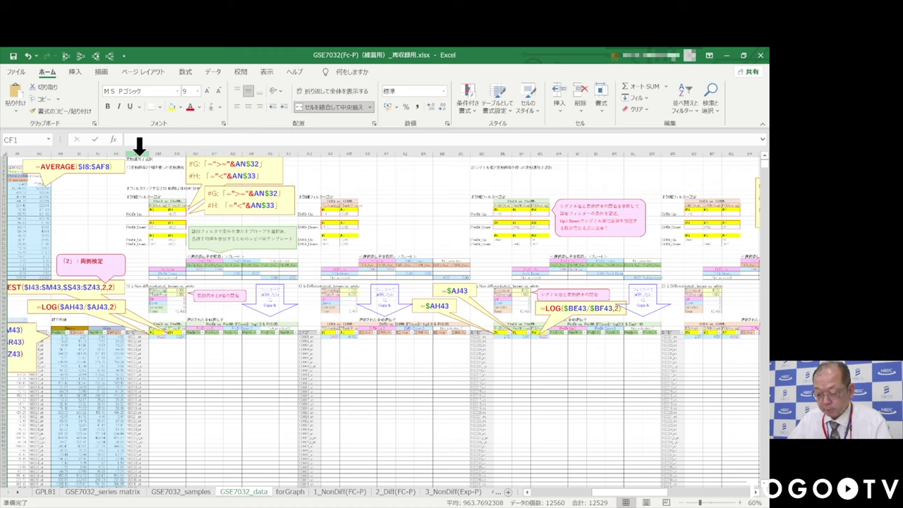
{"action": "left_click_drag", "start_coordinate": [139, 146], "coordinate": [288, 185]}
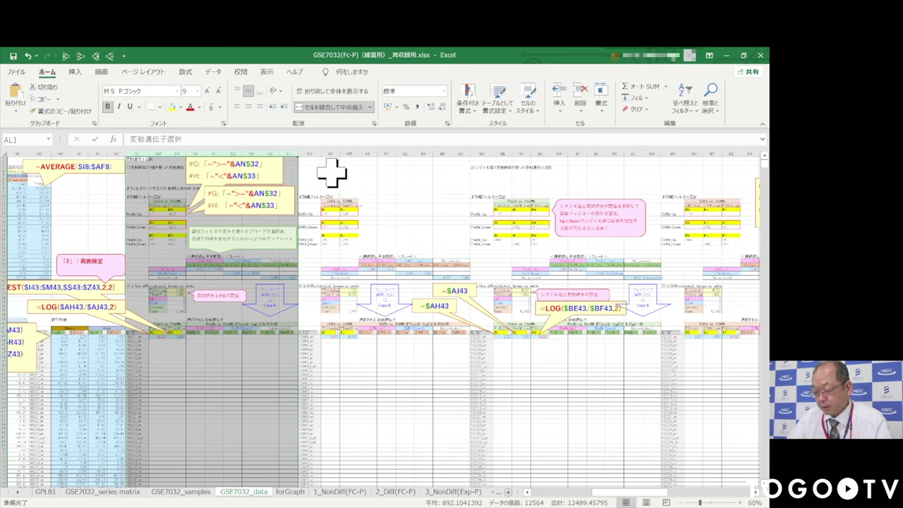
{"action": "left_click_drag", "start_coordinate": [309, 145], "coordinate": [455, 173]}
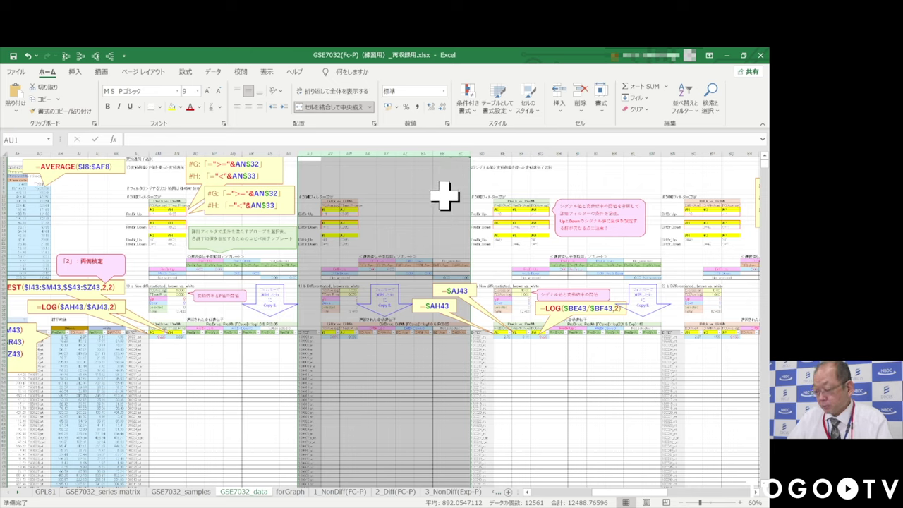
{"action": "left_click", "coordinate": [439, 197]}
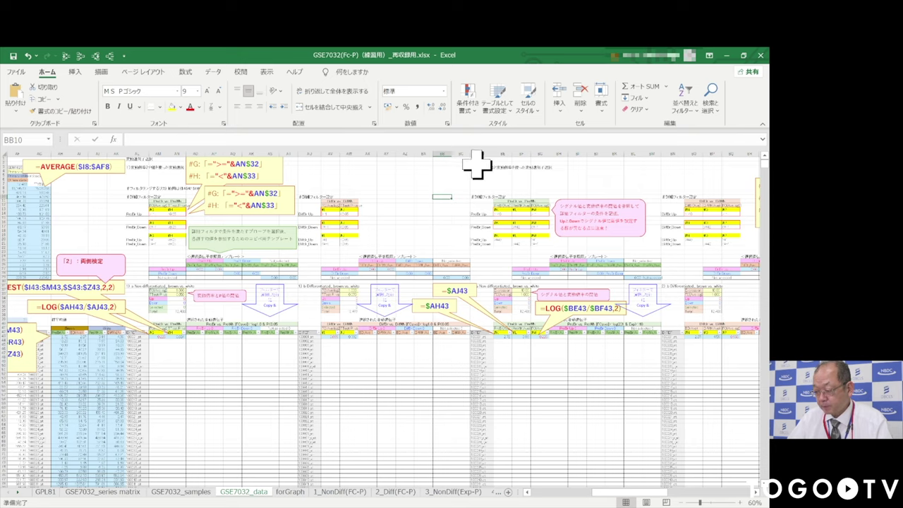
{"action": "left_click_drag", "start_coordinate": [479, 154], "coordinate": [725, 181]}
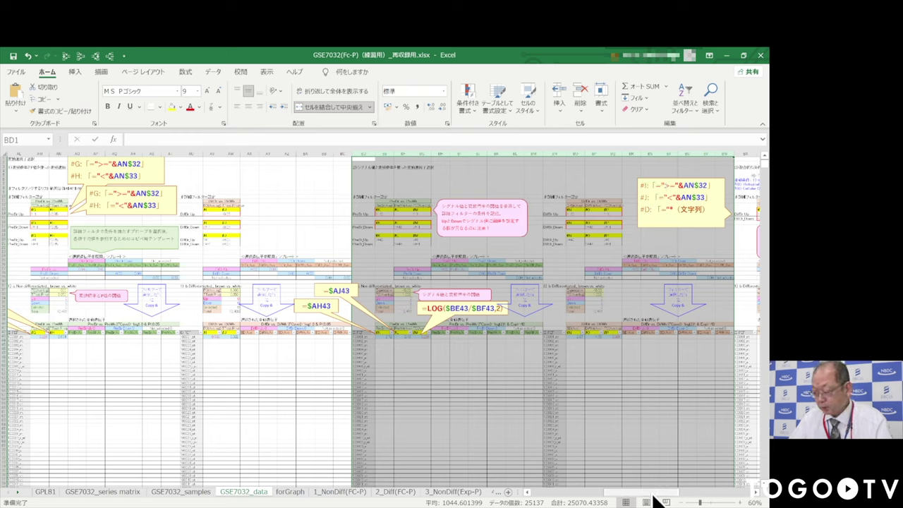
{"action": "left_click_drag", "start_coordinate": [653, 494], "coordinate": [694, 494]}
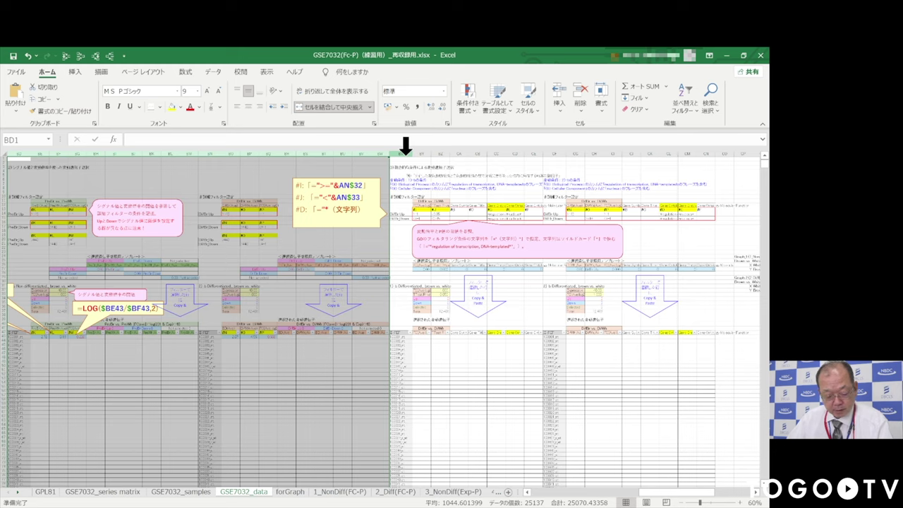
{"action": "left_click_drag", "start_coordinate": [405, 154], "coordinate": [701, 177]}
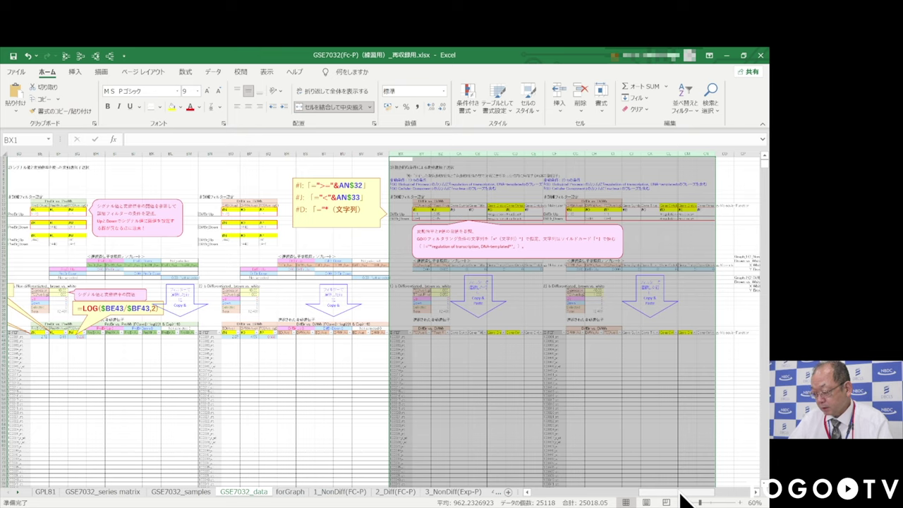
Inspect the PreBr vs. PreWh fold-change formula =LOG($AH43/$AJ43,2) in AM43 and trace its precedent cells.
{"action": "left_click_drag", "start_coordinate": [684, 498], "coordinate": [611, 488]}
{"action": "left_click", "coordinate": [739, 502]}
{"action": "left_click", "coordinate": [738, 502]}
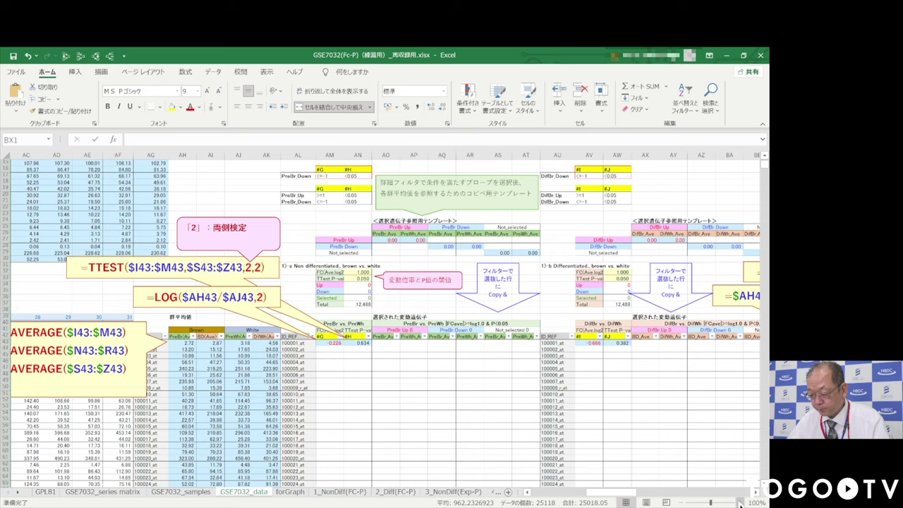
{"action": "left_click", "coordinate": [739, 502]}
{"action": "left_click", "coordinate": [738, 502]}
{"action": "left_click", "coordinate": [738, 503]}
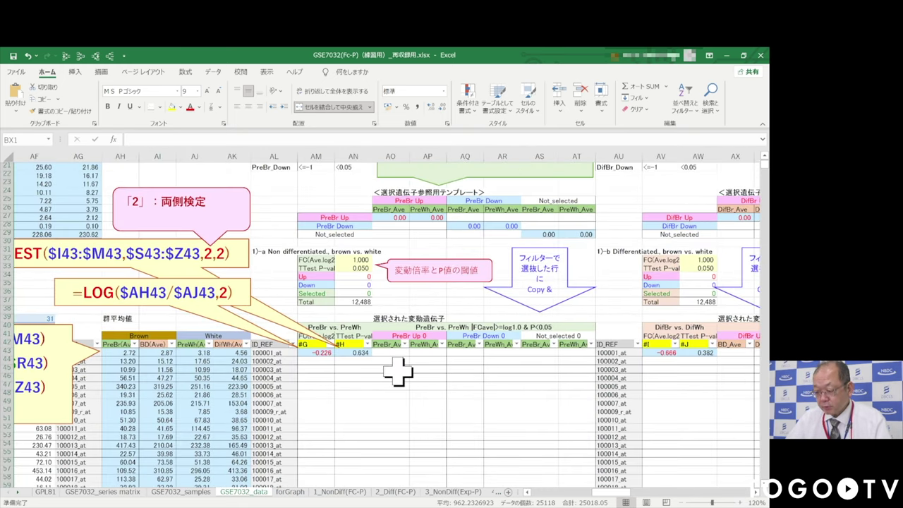
{"action": "left_click", "coordinate": [316, 352]}
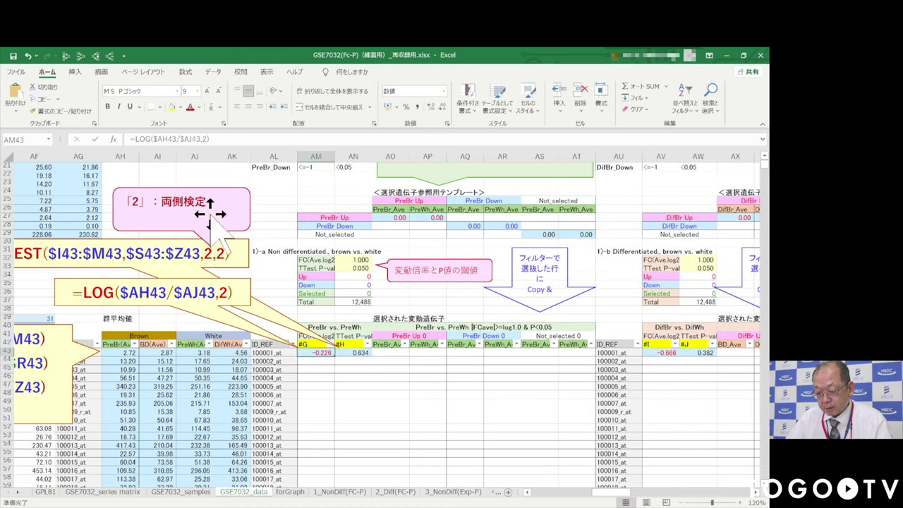
{"action": "left_click", "coordinate": [182, 139]}
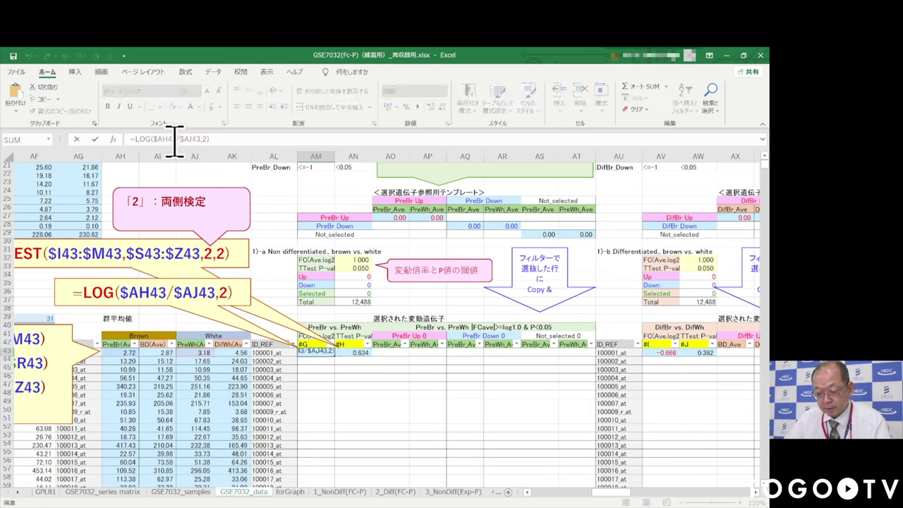
{"action": "key", "text": "Escape"}
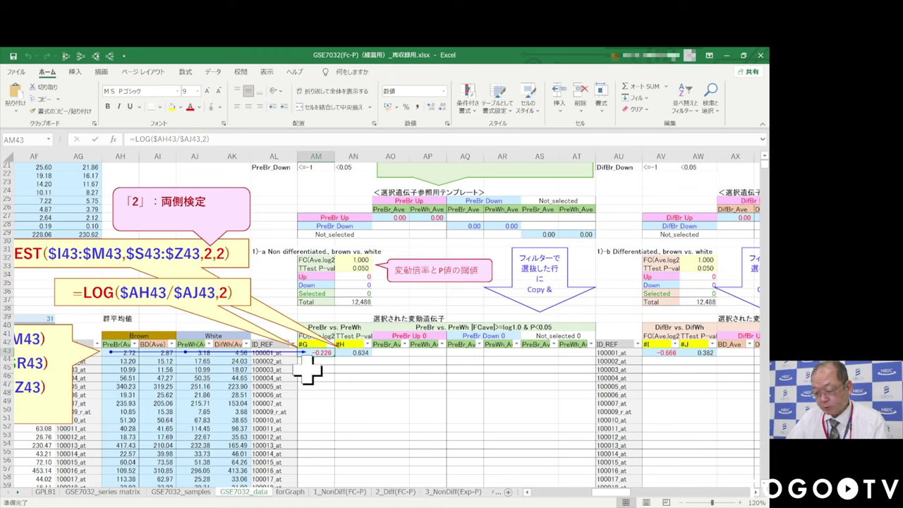
Inspect the t-test formula =TTEST($I43:$M43,$S43:$Z43,2,2) in AN43 and trace its precedent cells.
{"action": "left_click", "coordinate": [369, 387]}
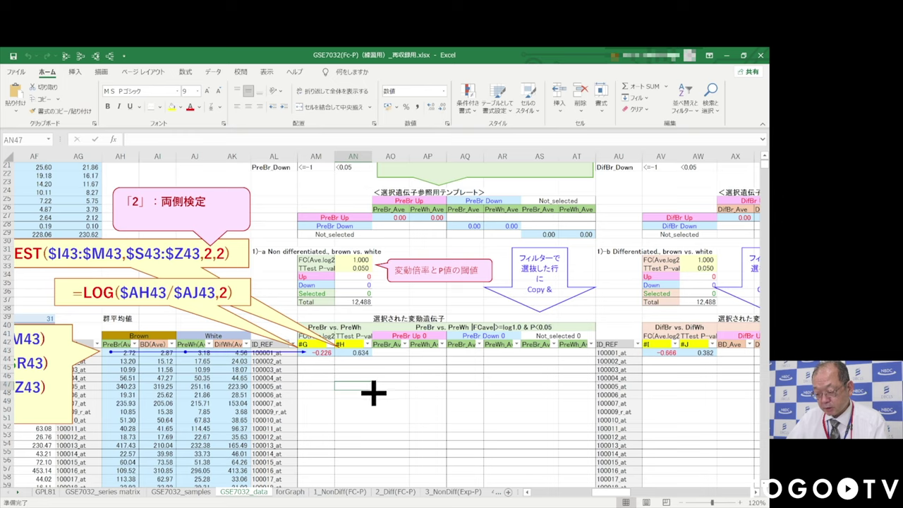
{"action": "left_click", "coordinate": [356, 351]}
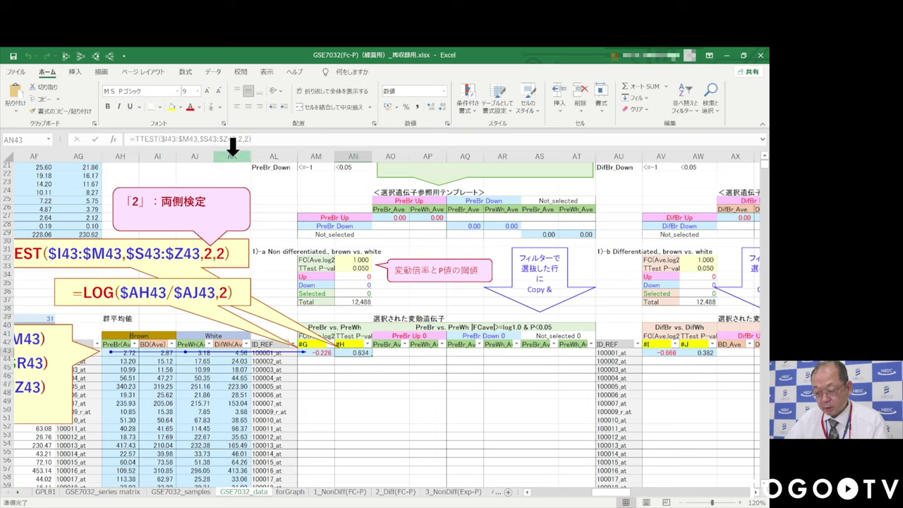
{"action": "left_click", "coordinate": [67, 57]}
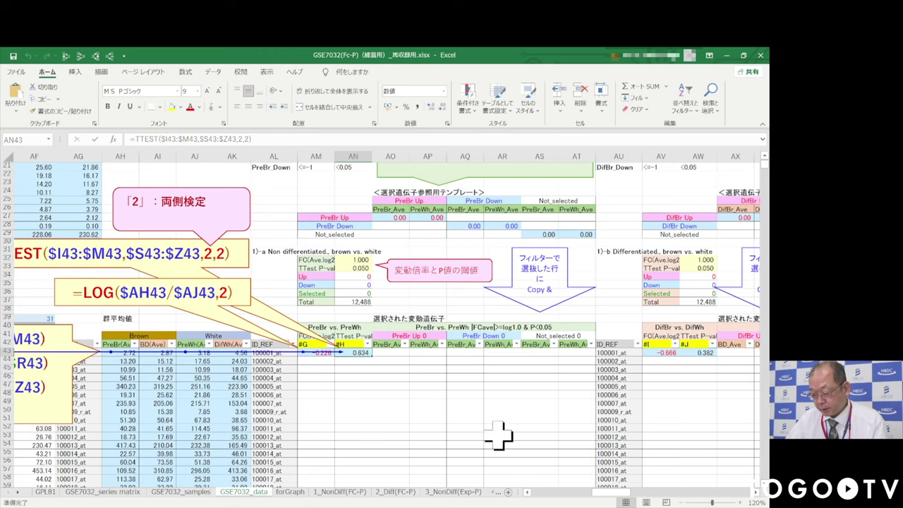
Follow the t-test's precedent arrows across the non-differentiated brown samples in I43:M43 and white samples in S43:Z43.
{"action": "left_click_drag", "start_coordinate": [602, 496], "coordinate": [536, 493]}
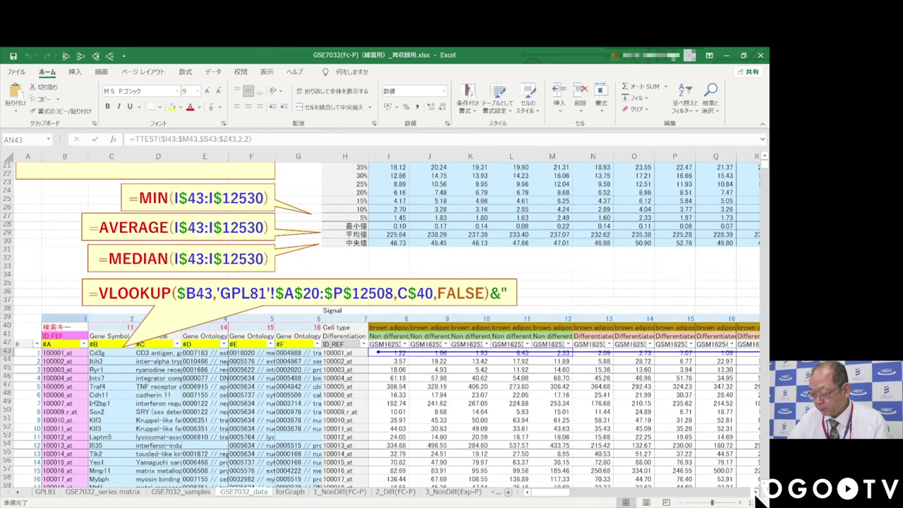
{"action": "left_click", "coordinate": [756, 493]}
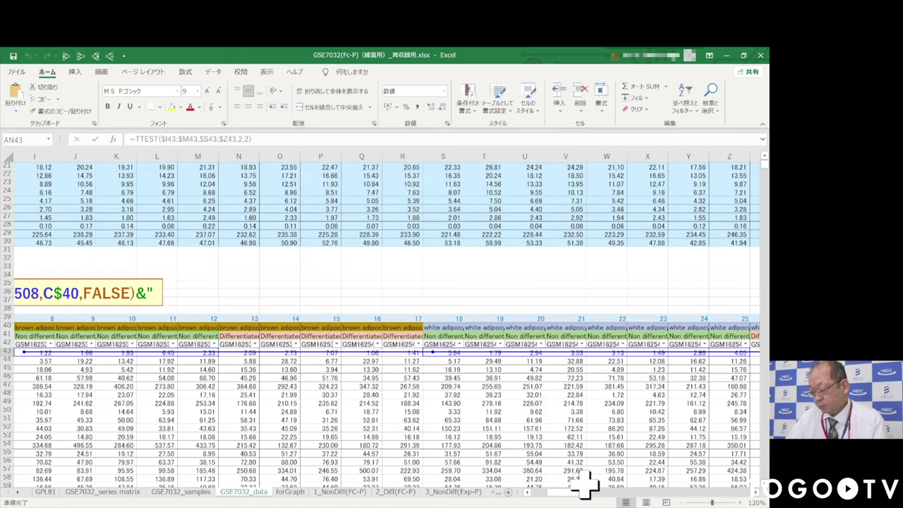
{"action": "left_click_drag", "start_coordinate": [584, 494], "coordinate": [608, 501]}
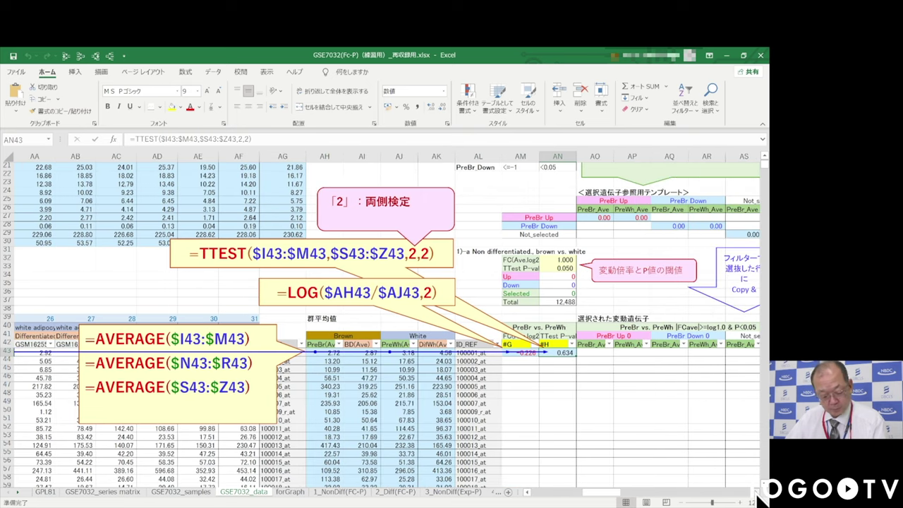
Widen and heighten the pink callout above the TTEST formula so both argument explanation lines fit.
{"action": "scroll", "coordinate": [582, 400], "scroll_direction": "up", "scroll_amount": 1}
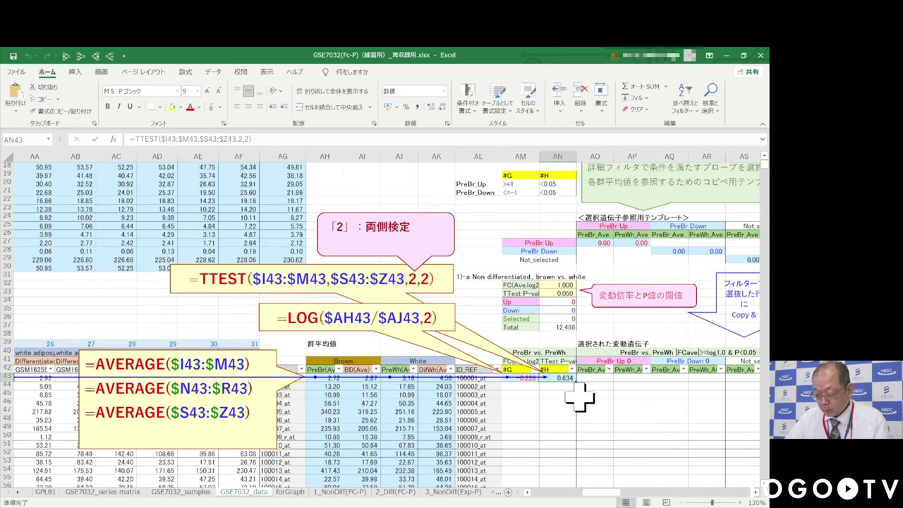
{"action": "scroll", "coordinate": [578, 399], "scroll_direction": "up", "scroll_amount": 4}
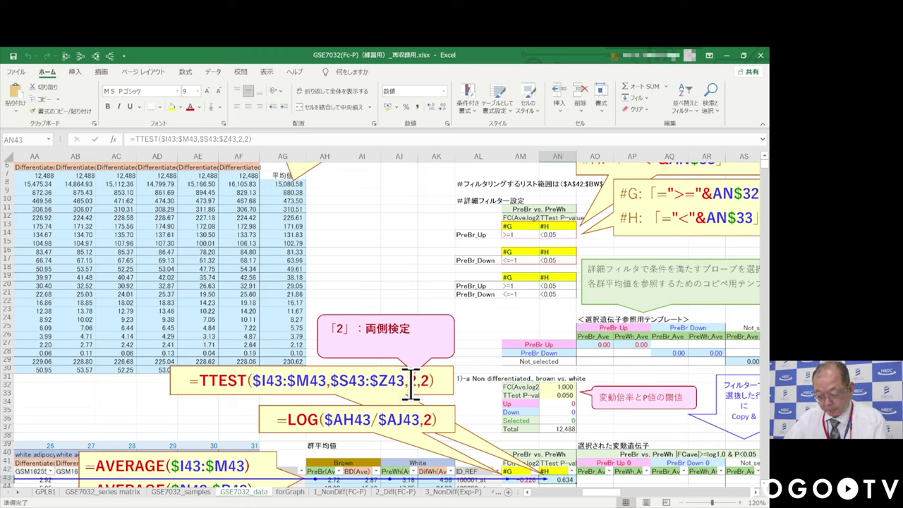
{"action": "left_click", "coordinate": [437, 350]}
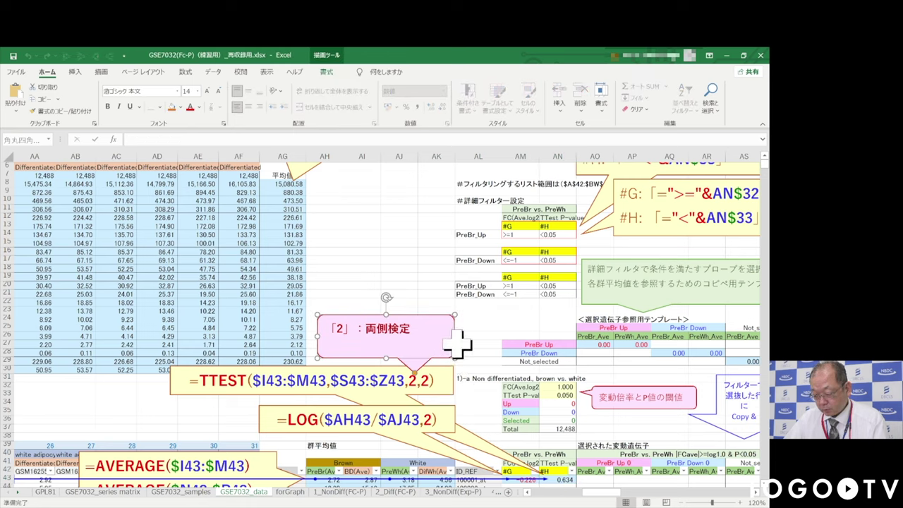
{"action": "left_click_drag", "start_coordinate": [455, 337], "coordinate": [500, 337]}
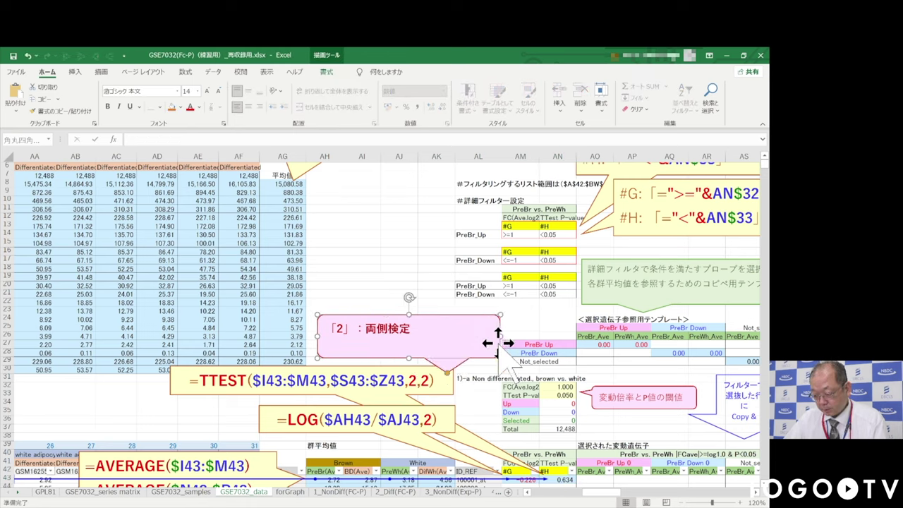
{"action": "left_click_drag", "start_coordinate": [409, 315], "coordinate": [409, 304]}
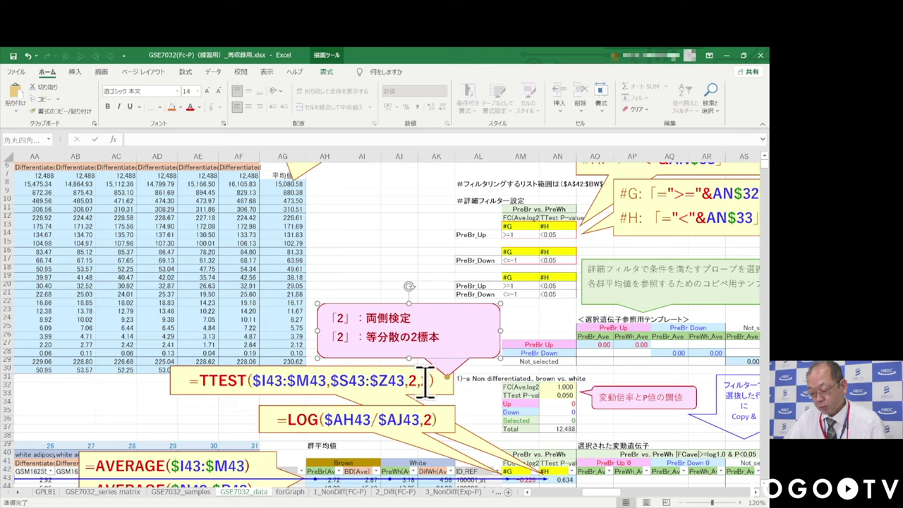
{"action": "left_click", "coordinate": [587, 375]}
Fill the PreBr vs. PreWh fold-change and t-test formulas in AM43:AN43 down through all probe rows.
{"action": "scroll", "coordinate": [589, 381], "scroll_direction": "down", "scroll_amount": 2}
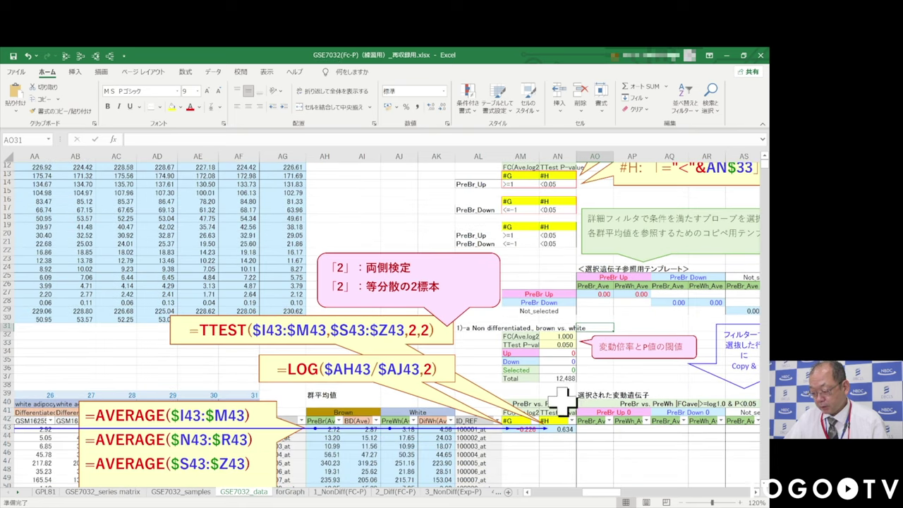
{"action": "left_click", "coordinate": [582, 453]}
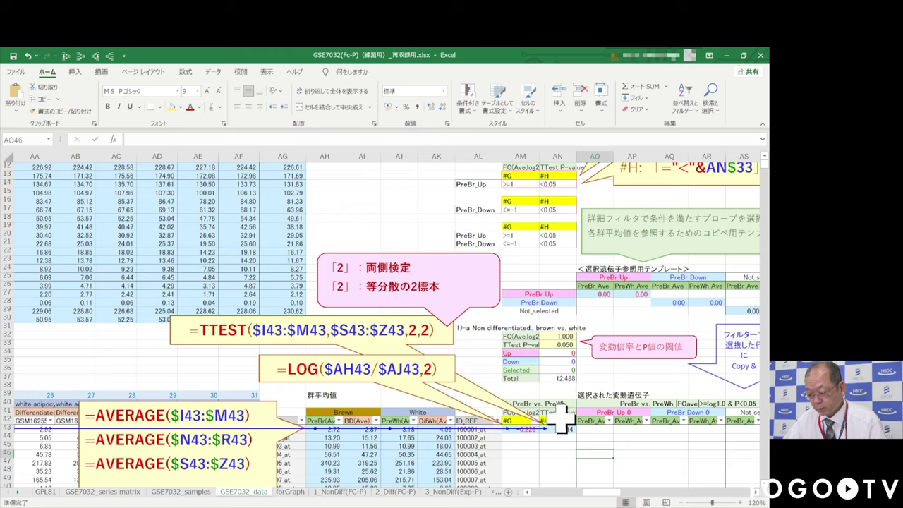
{"action": "left_click_drag", "start_coordinate": [564, 430], "coordinate": [522, 428]}
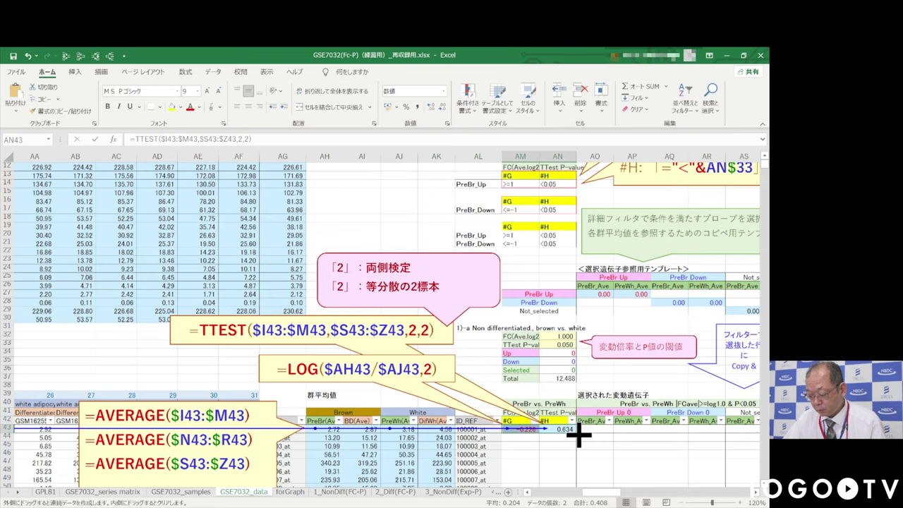
{"action": "double_click", "coordinate": [577, 433]}
{"action": "scroll", "coordinate": [624, 442], "scroll_direction": "down", "scroll_amount": 1}
{"action": "scroll", "coordinate": [623, 442], "scroll_direction": "down", "scroll_amount": 5}
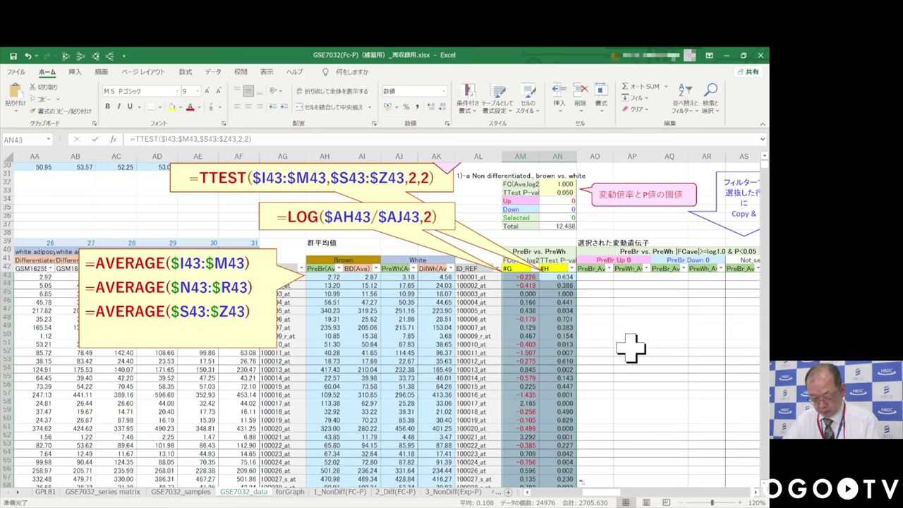
Replace the filled formulas in columns AM and AN with their values by copying and pasting values in place.
{"action": "key", "text": "ctrl+c"}
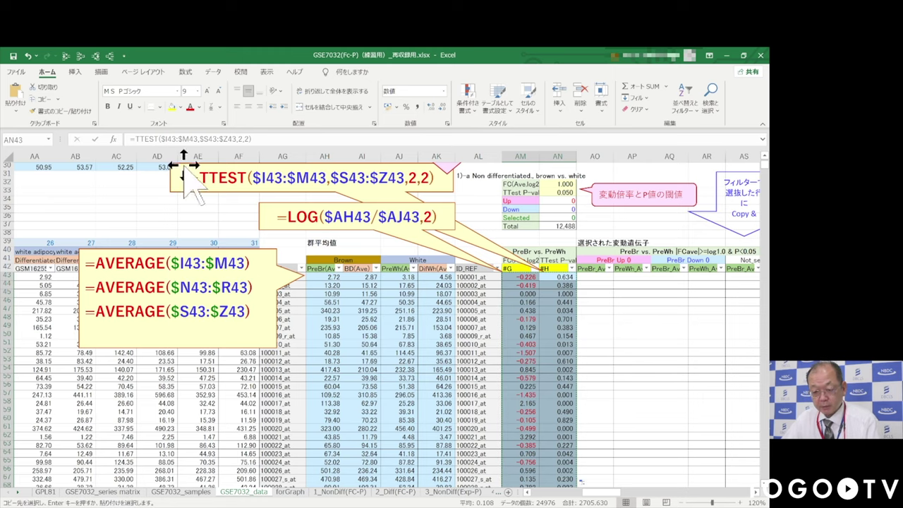
{"action": "left_click", "coordinate": [16, 105]}
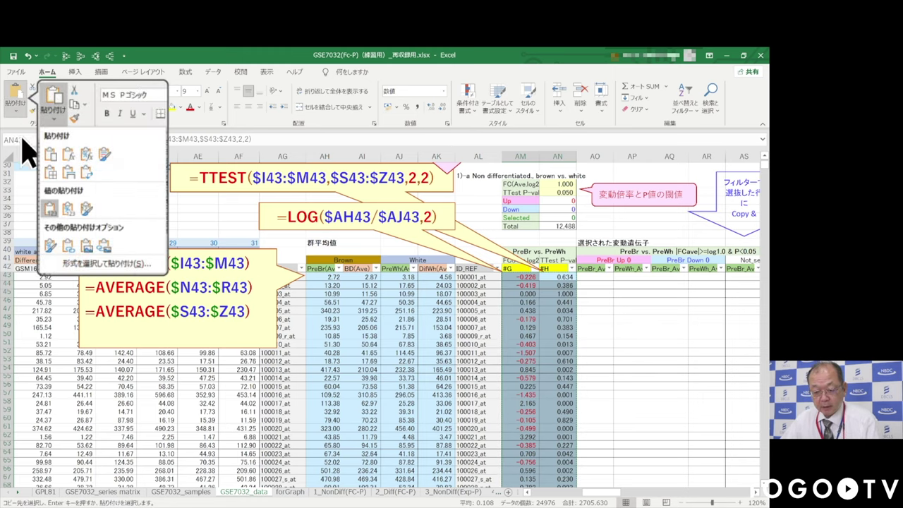
{"action": "key", "text": "Return"}
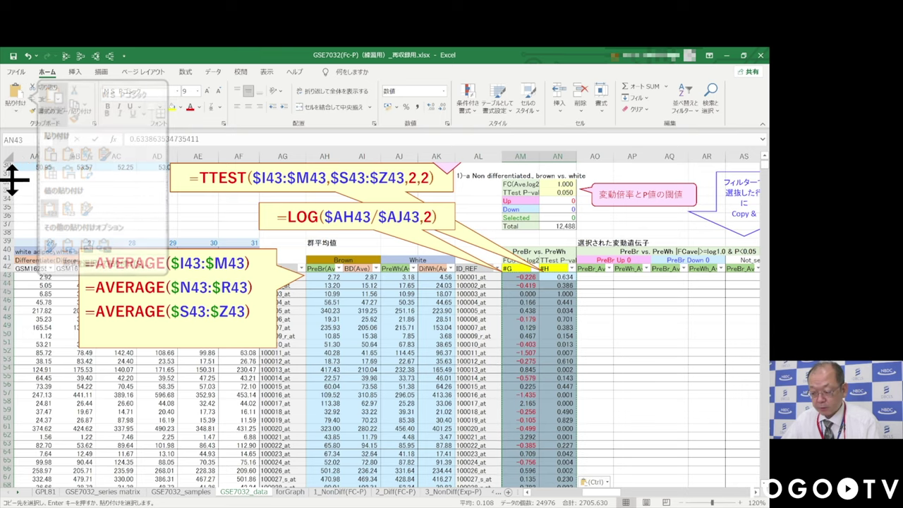
{"action": "left_click", "coordinate": [620, 404]}
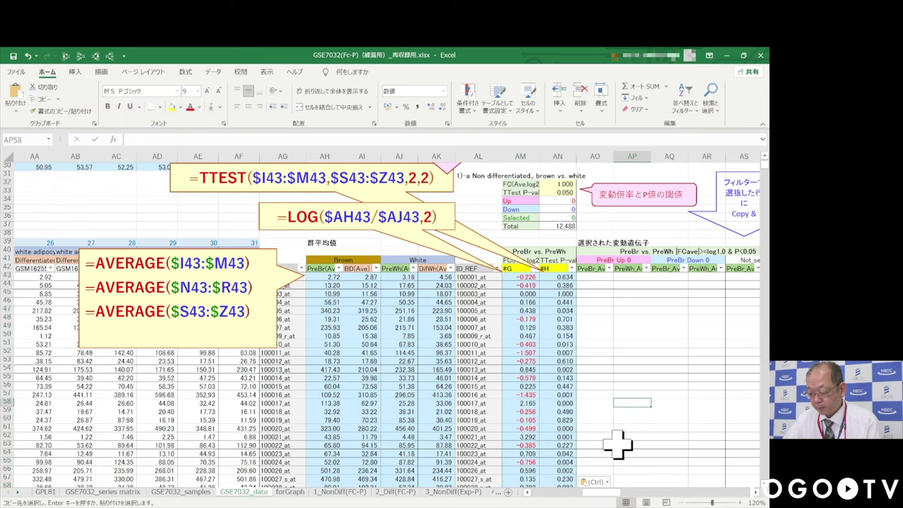
Fill the DifBr vs. DifWh fold-change and t-test formulas in AV43:AW43 down through all probe rows.
{"action": "left_click_drag", "start_coordinate": [615, 494], "coordinate": [642, 494]}
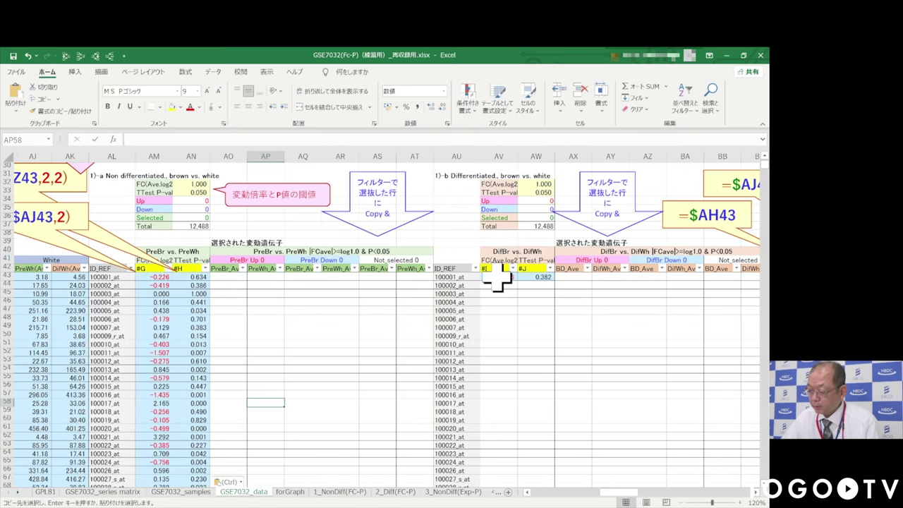
{"action": "left_click_drag", "start_coordinate": [498, 278], "coordinate": [540, 286]}
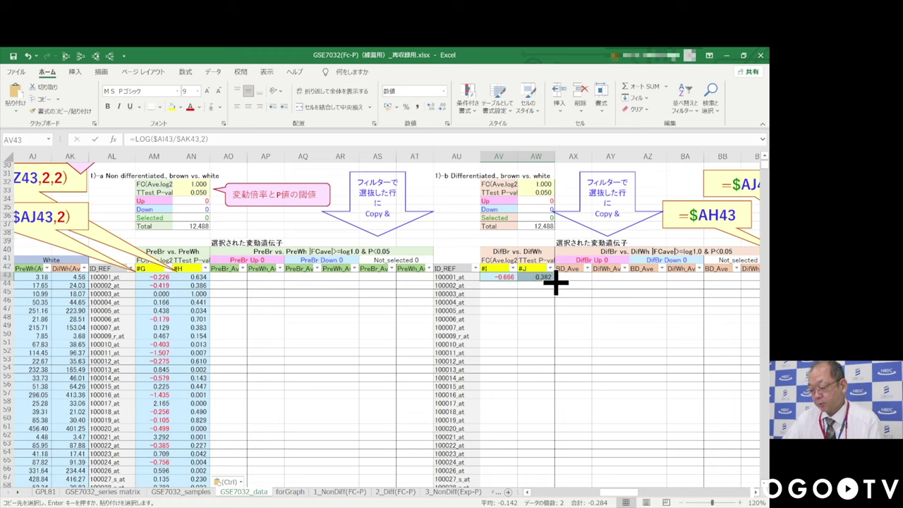
{"action": "double_click", "coordinate": [554, 282]}
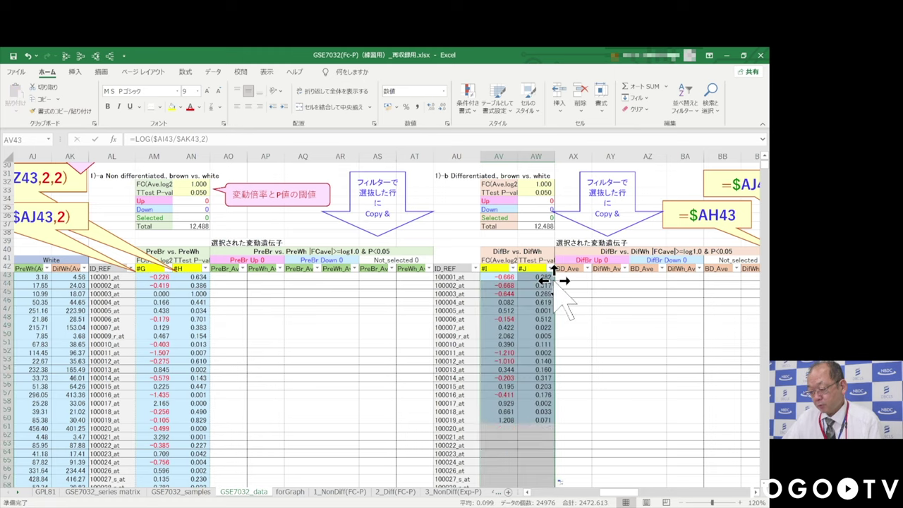
Convert the filled DifBr vs. DifWh formulas in columns AV and AW to static values in place.
{"action": "key", "text": "ctrl+c"}
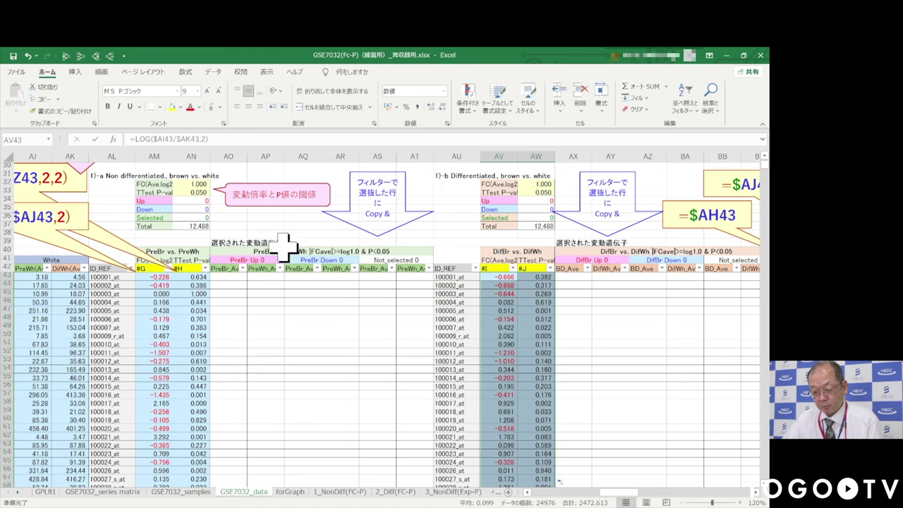
{"action": "left_click", "coordinate": [16, 109]}
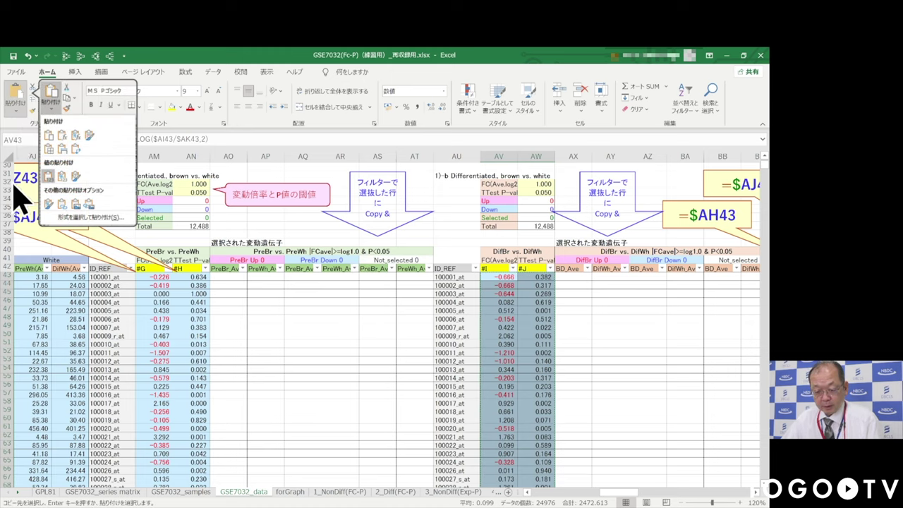
{"action": "left_click", "coordinate": [48, 175]}
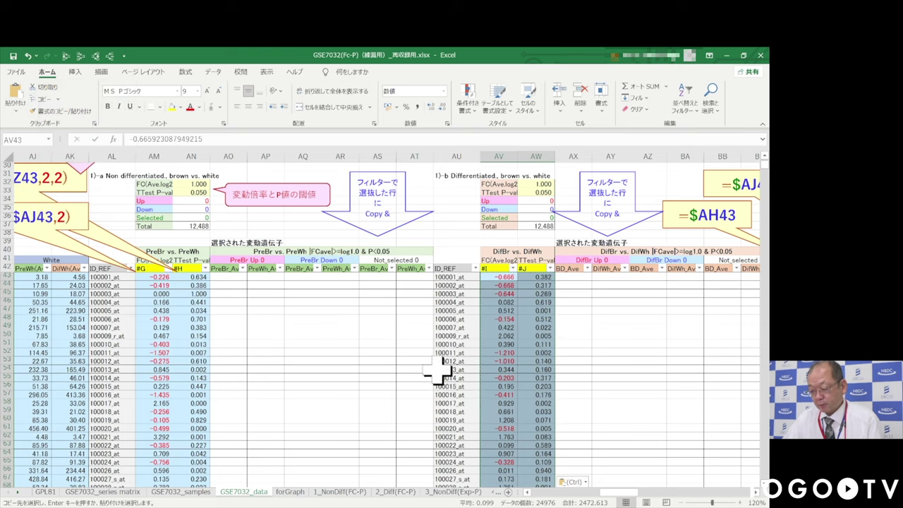
Inspect the PreBr average reference =$AH43 in BE43 and trace its precedent back to the group averages.
{"action": "left_click_drag", "start_coordinate": [622, 496], "coordinate": [639, 496]}
{"action": "scroll", "coordinate": [588, 441], "scroll_direction": "up", "scroll_amount": 4}
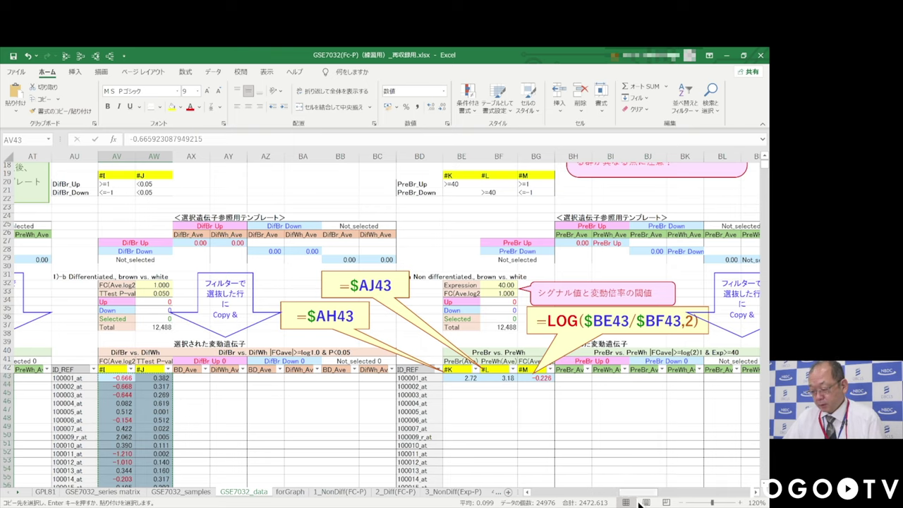
{"action": "left_click_drag", "start_coordinate": [640, 494], "coordinate": [645, 492]}
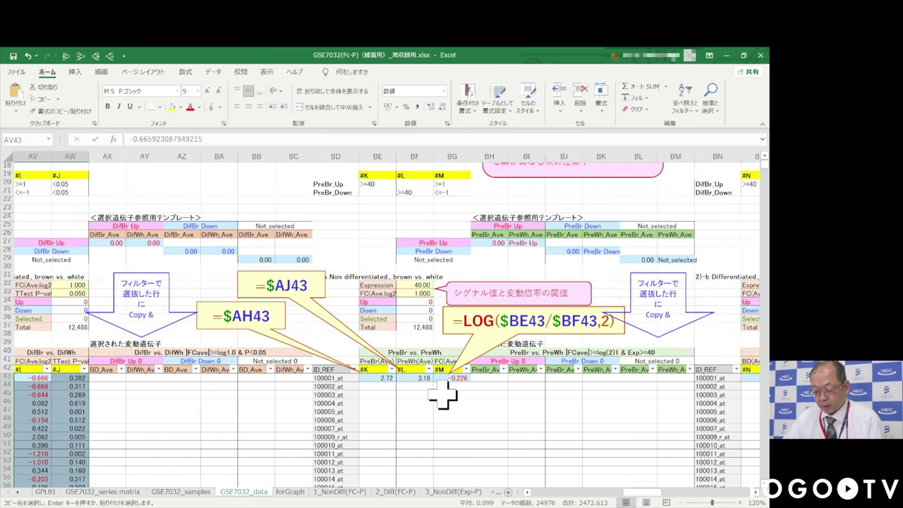
{"action": "left_click", "coordinate": [383, 377]}
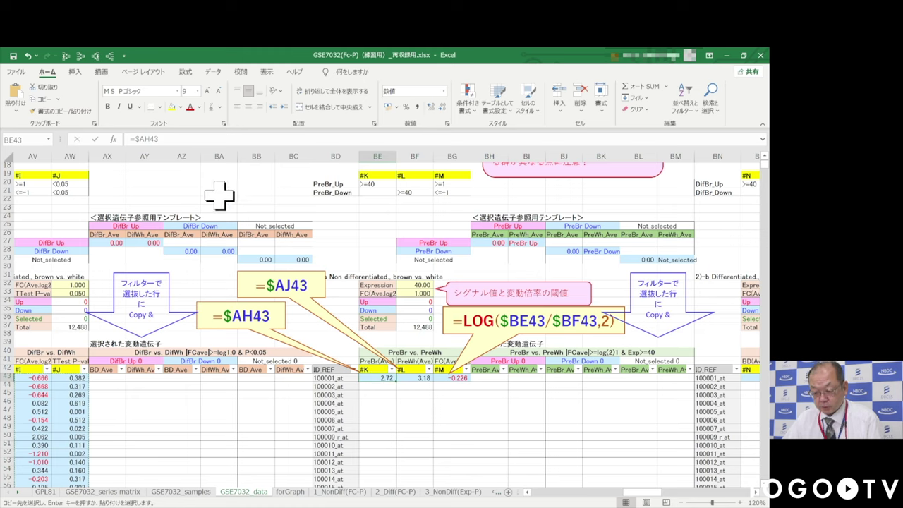
{"action": "left_click", "coordinate": [67, 57]}
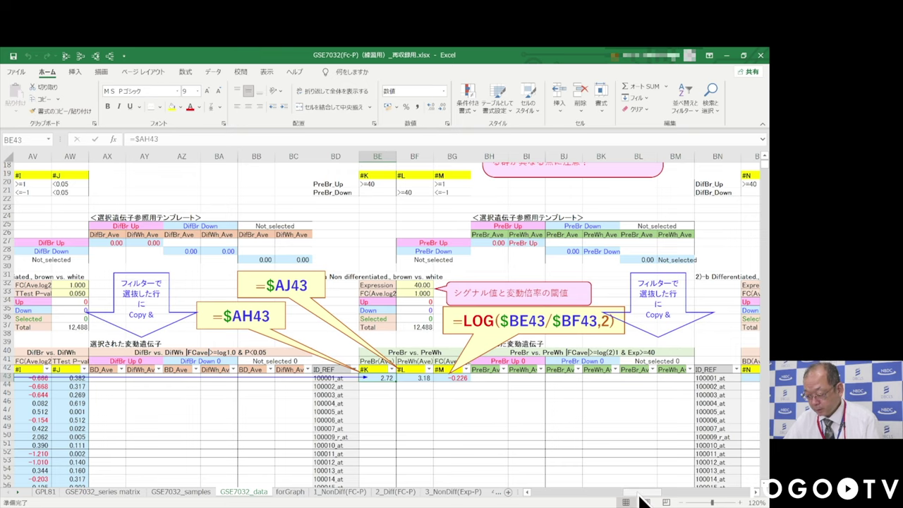
{"action": "left_click_drag", "start_coordinate": [629, 499], "coordinate": [531, 500]}
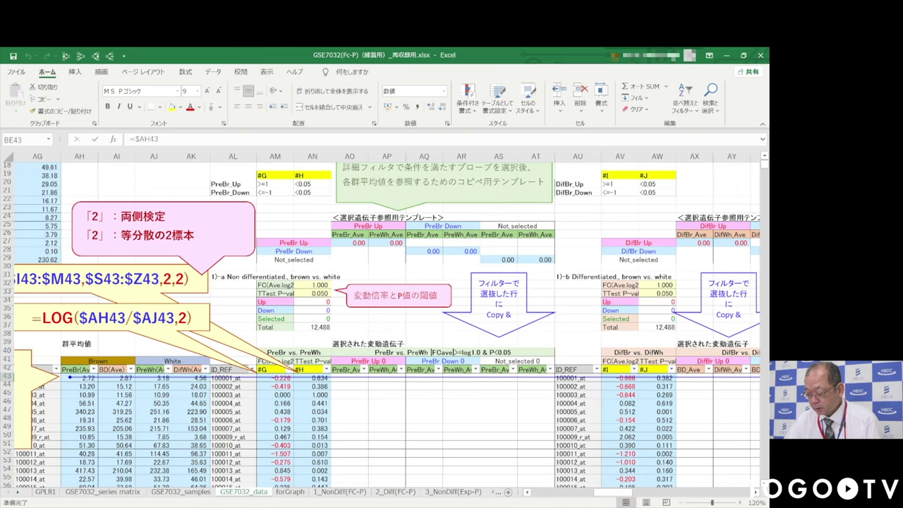
{"action": "left_click", "coordinate": [739, 493]}
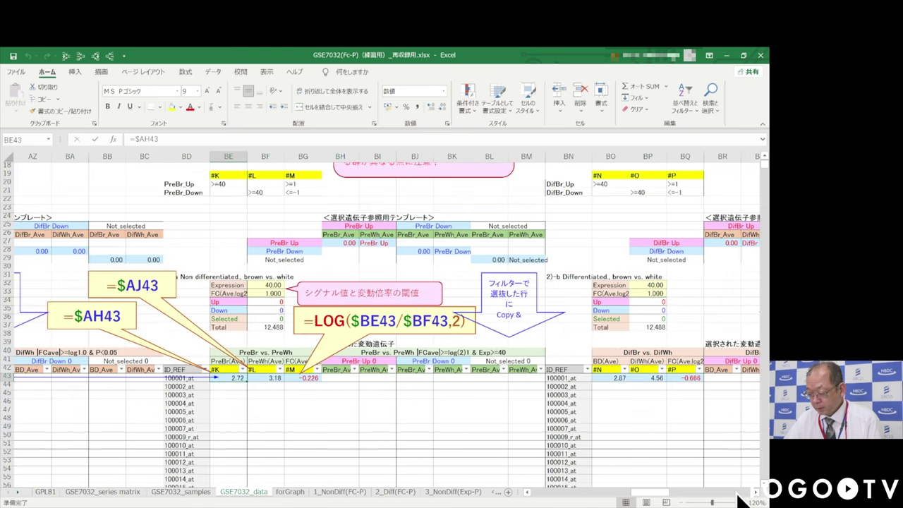
Inspect the PreWh average reference =$AJ43 in BF43 and follow its precedent arrow to the group averages.
{"action": "left_click", "coordinate": [265, 379]}
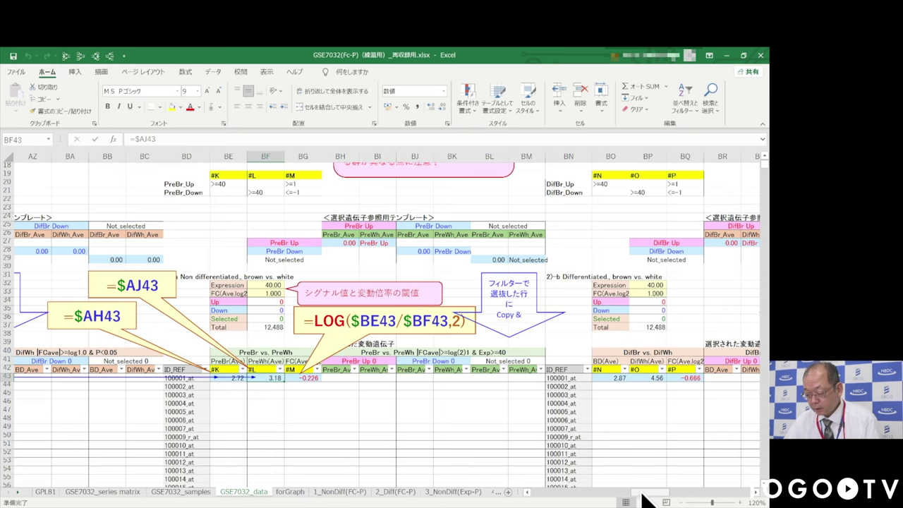
{"action": "left_click_drag", "start_coordinate": [642, 494], "coordinate": [605, 493]}
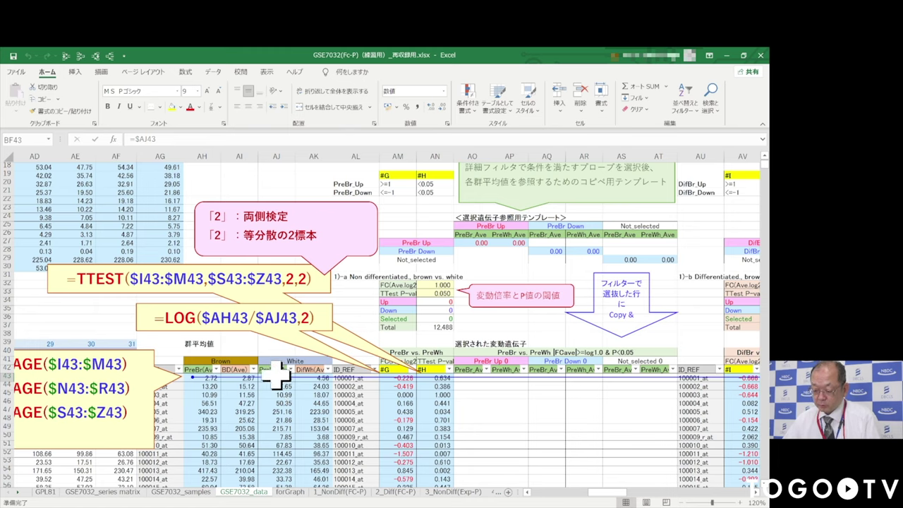
{"action": "left_click", "coordinate": [667, 494]}
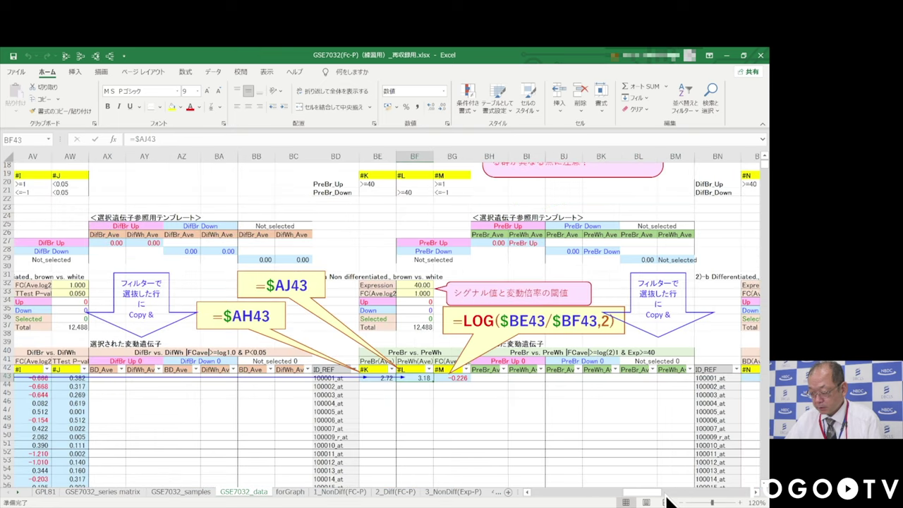
Inspect the fold-change formula =LOG($BE43/$BF43,2) in BG43 and trace its precedent cells.
{"action": "left_click", "coordinate": [457, 378]}
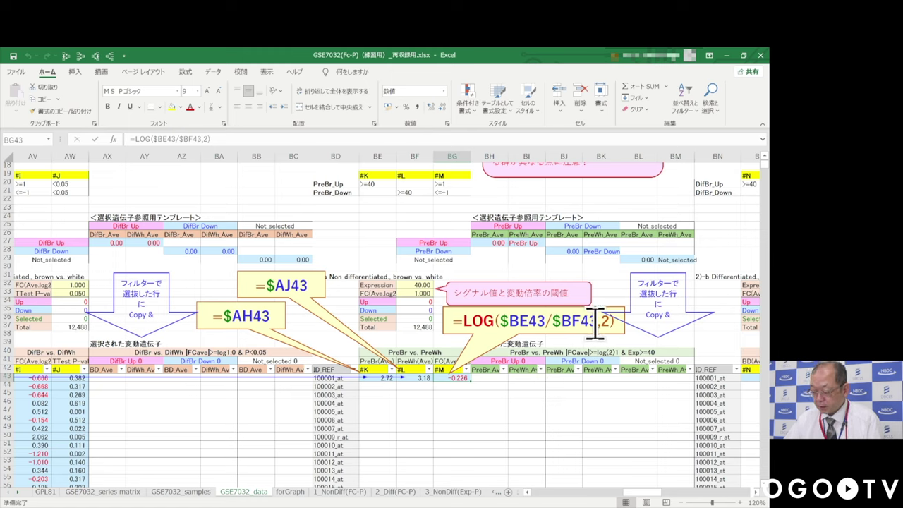
{"action": "left_click", "coordinate": [67, 56]}
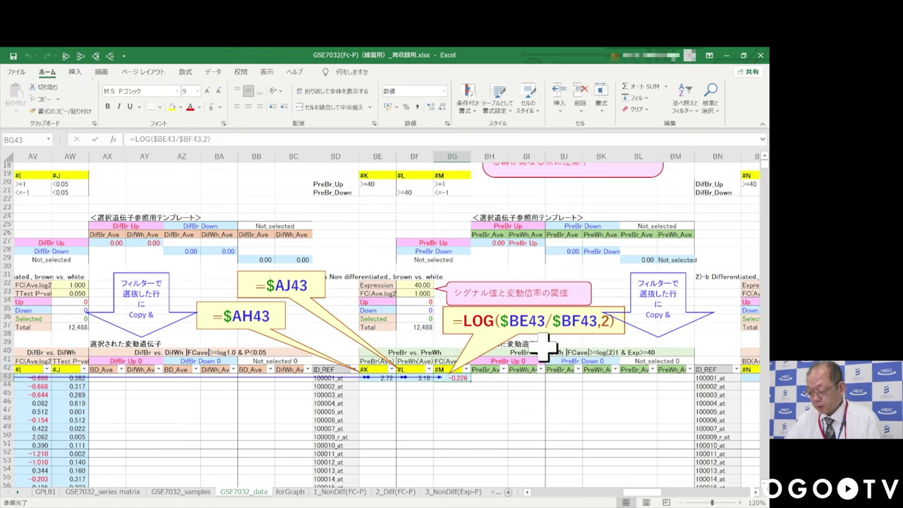
{"action": "key", "text": "Return"}
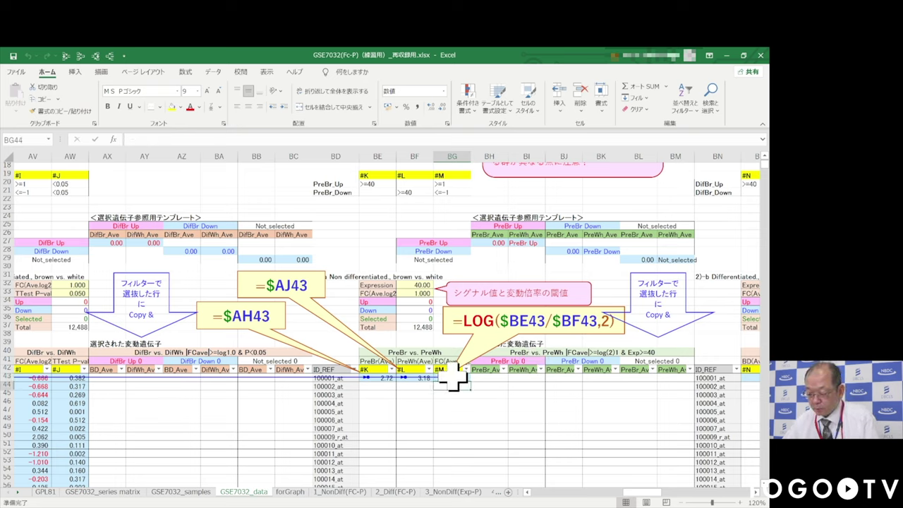
Fill the PreBr vs. PreWh formulas in BE43:BG43 down all probe rows and convert the results to static values in place.
{"action": "left_click_drag", "start_coordinate": [453, 379], "coordinate": [381, 379]}
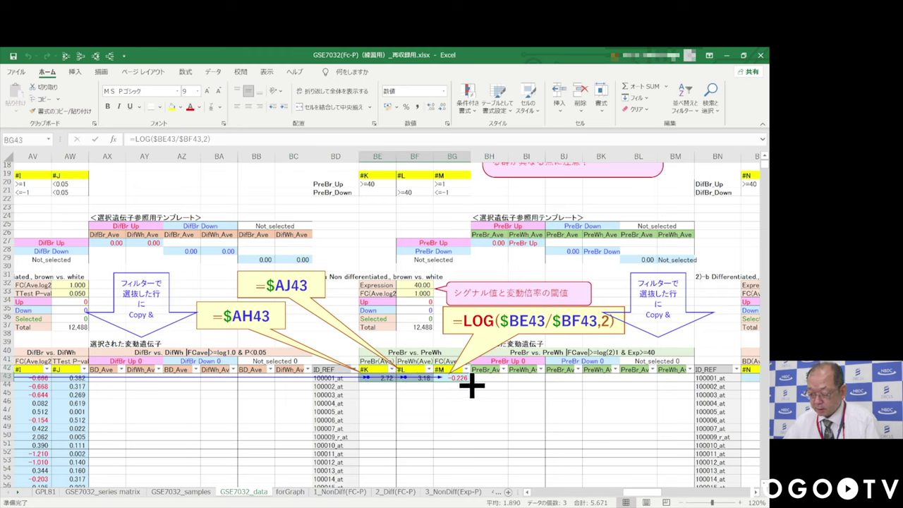
{"action": "double_click", "coordinate": [471, 383]}
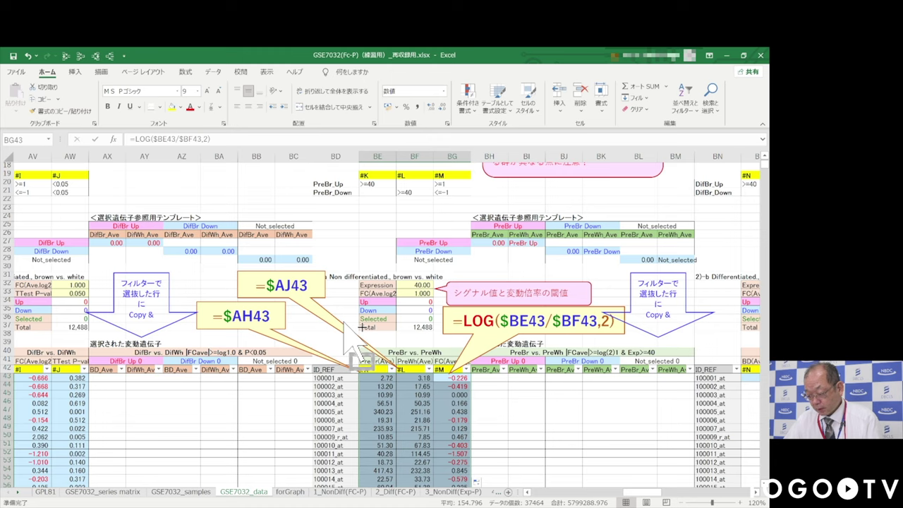
{"action": "key", "text": "ctrl+c"}
{"action": "left_click", "coordinate": [18, 113]}
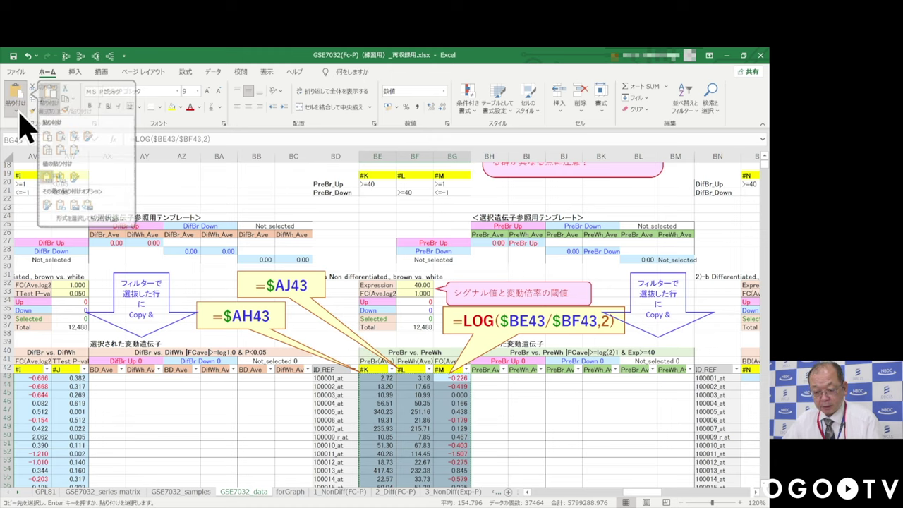
{"action": "key", "text": "v"}
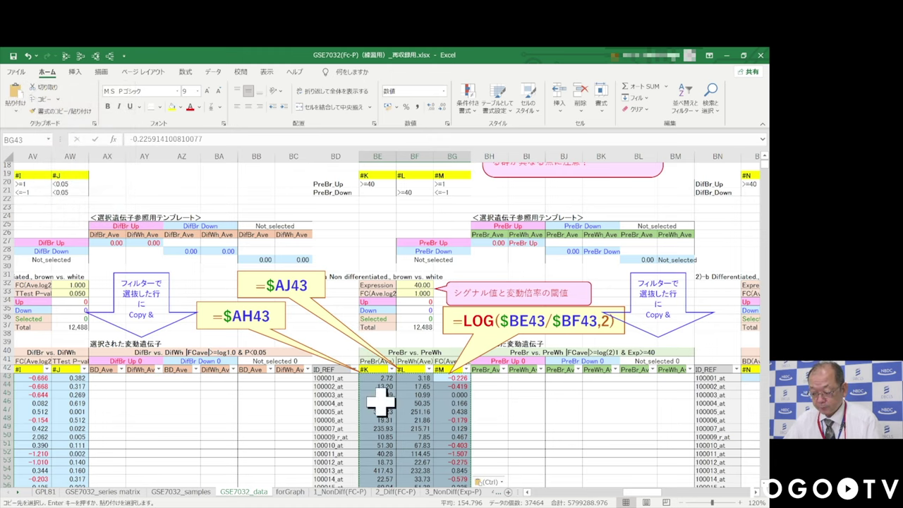
Fill the DifBr vs. DifWh formulas in BO43:BQ43 down all probe rows and convert the results to static values in place.
{"action": "left_click_drag", "start_coordinate": [646, 498], "coordinate": [665, 499]}
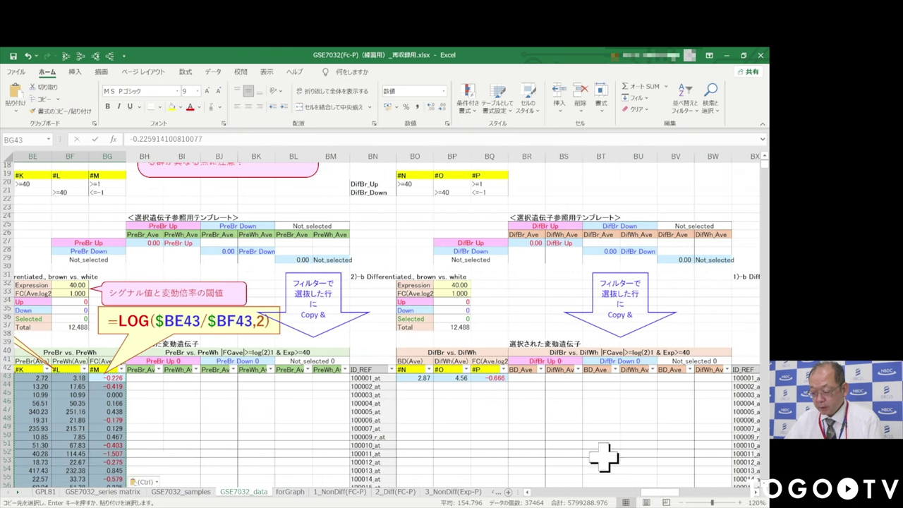
{"action": "left_click_drag", "start_coordinate": [416, 381], "coordinate": [499, 385]}
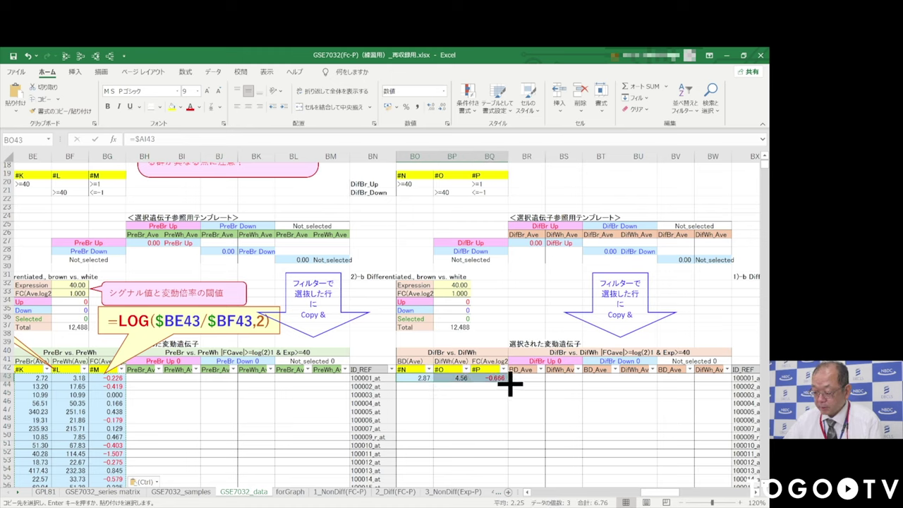
{"action": "double_click", "coordinate": [509, 382]}
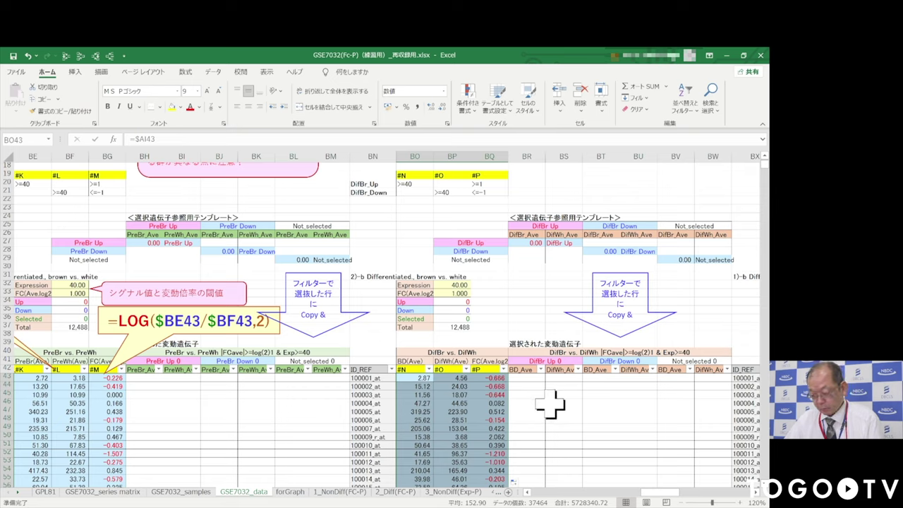
{"action": "key", "text": "ctrl+c"}
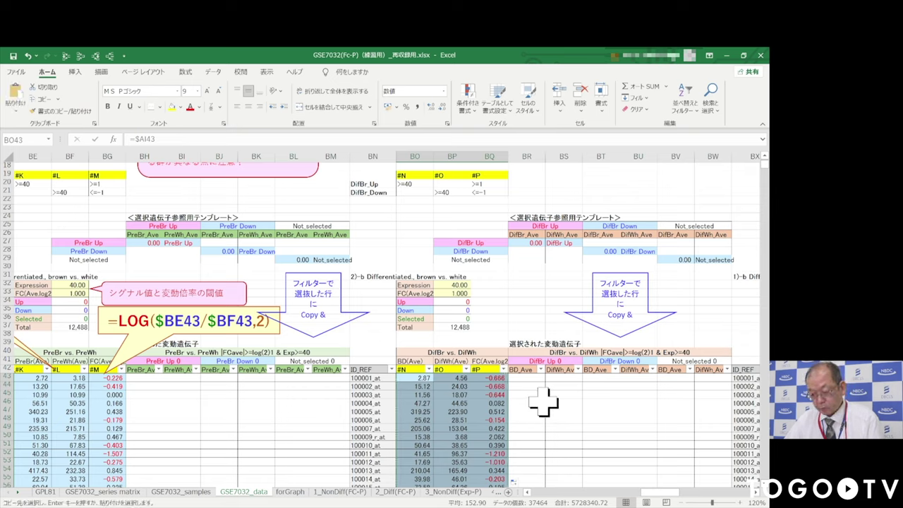
{"action": "left_click", "coordinate": [16, 107]}
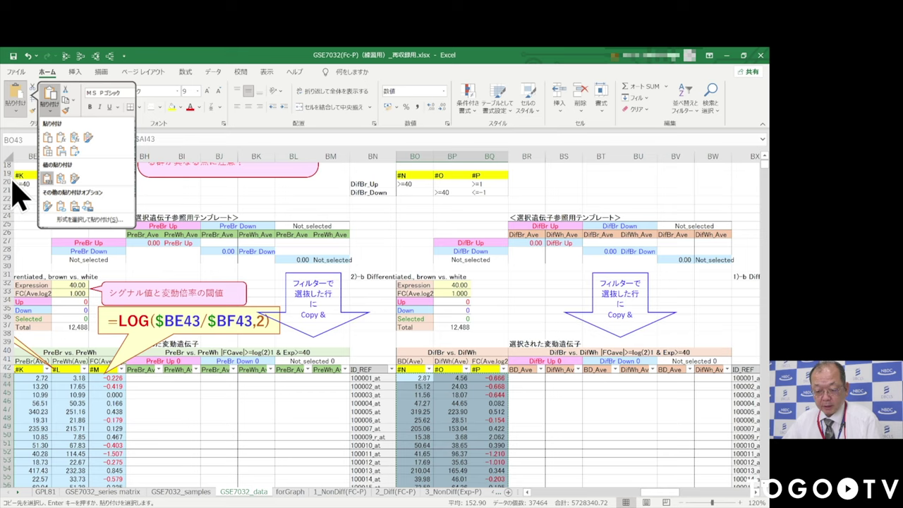
{"action": "left_click", "coordinate": [46, 179]}
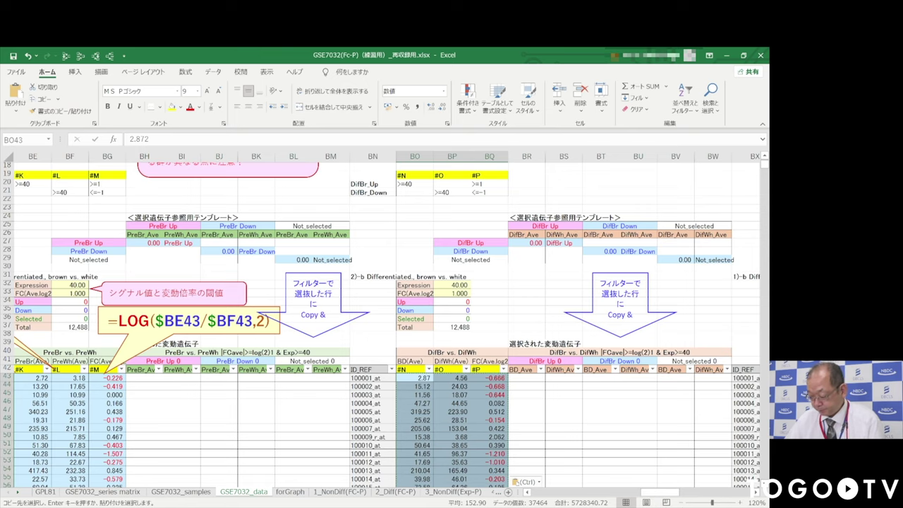
Review the completed comparison columns and the advanced filter criteria blocks above the PreBr vs. PreWh and DifBr vs. DifWh sections.
{"action": "left_click", "coordinate": [683, 503]}
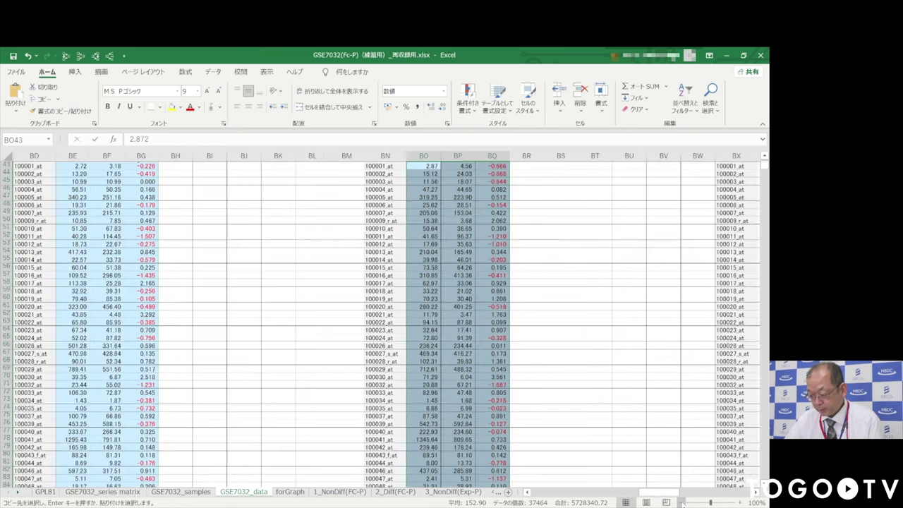
{"action": "scroll", "coordinate": [409, 376], "scroll_direction": "up", "scroll_amount": 6}
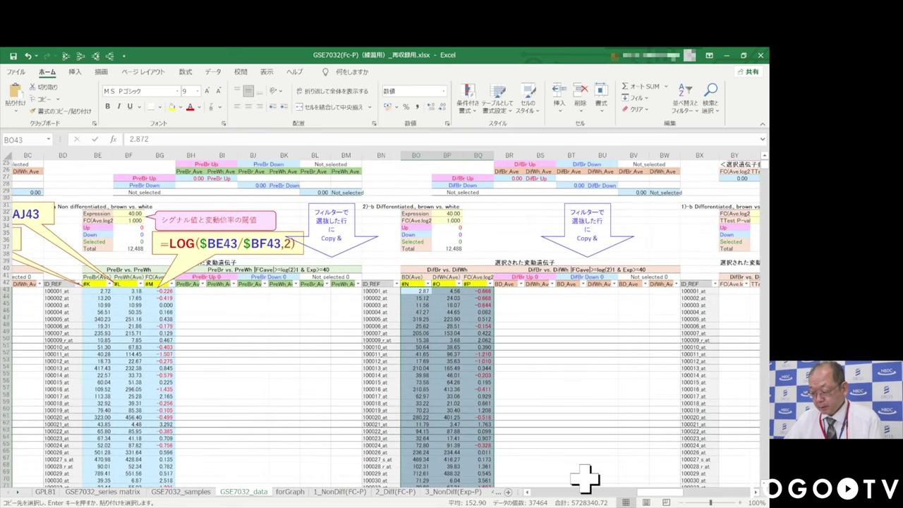
{"action": "left_click_drag", "start_coordinate": [655, 493], "coordinate": [615, 493]}
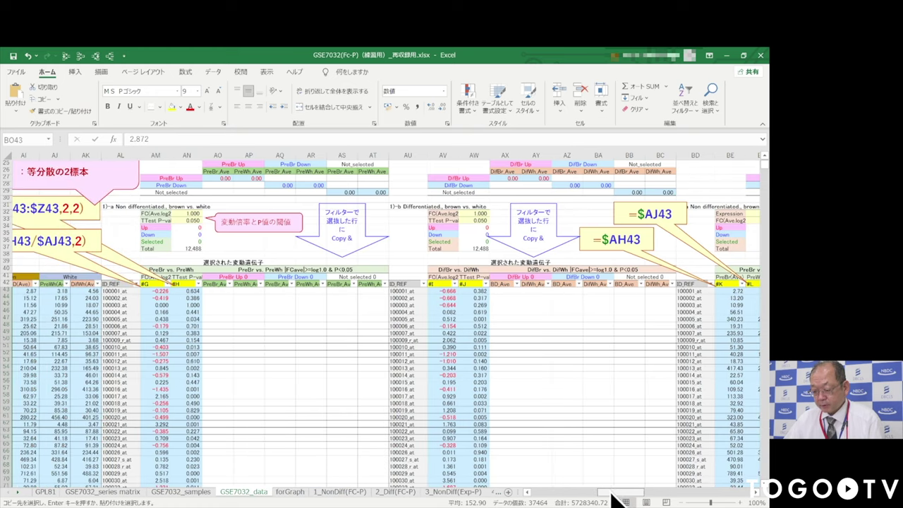
{"action": "scroll", "coordinate": [341, 369], "scroll_direction": "up", "scroll_amount": 3}
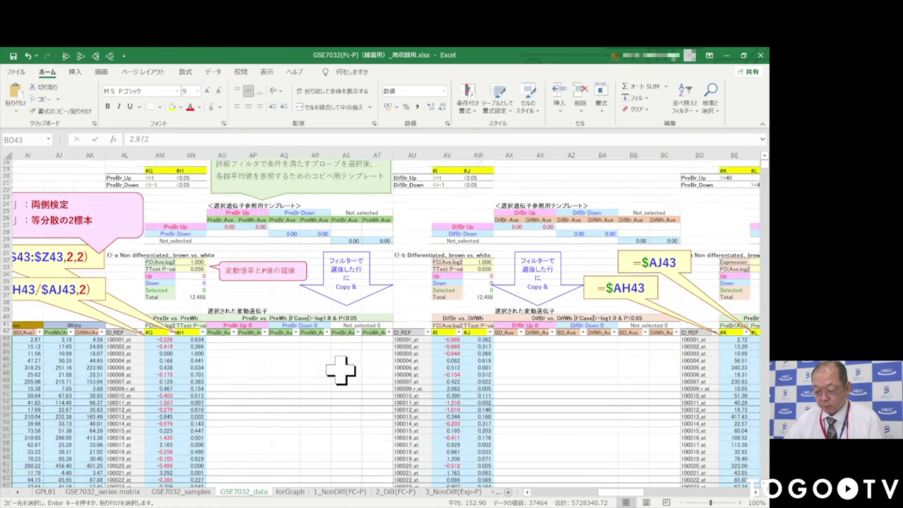
{"action": "left_click", "coordinate": [337, 376]}
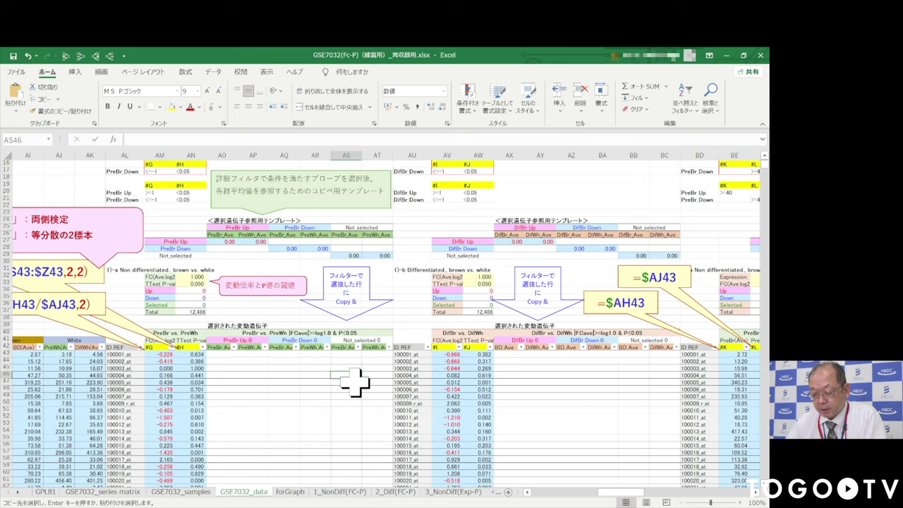
{"action": "scroll", "coordinate": [316, 378], "scroll_direction": "up", "scroll_amount": 2}
{"action": "scroll", "coordinate": [316, 377], "scroll_direction": "up", "scroll_amount": 4}
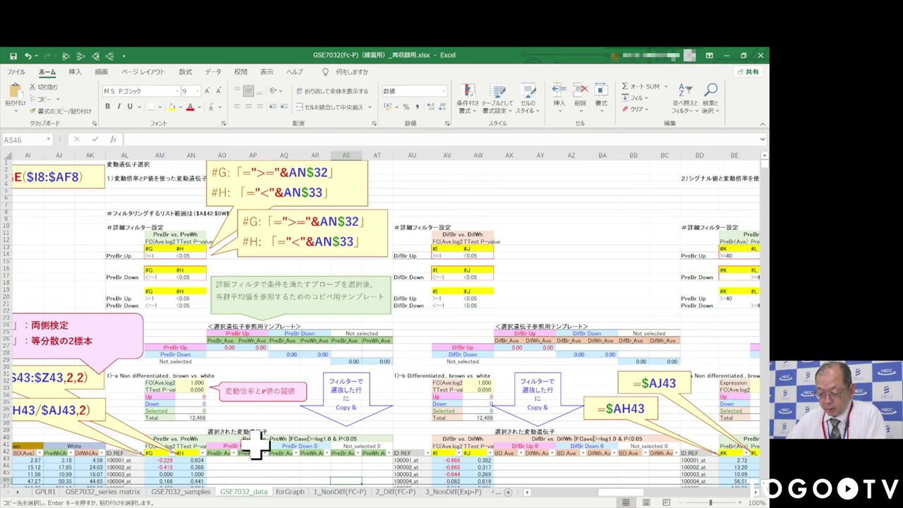
Check the Advanced Filter command and examine the row 42 header labels from the annotation columns across to #G and #H.
{"action": "left_click", "coordinate": [213, 72]}
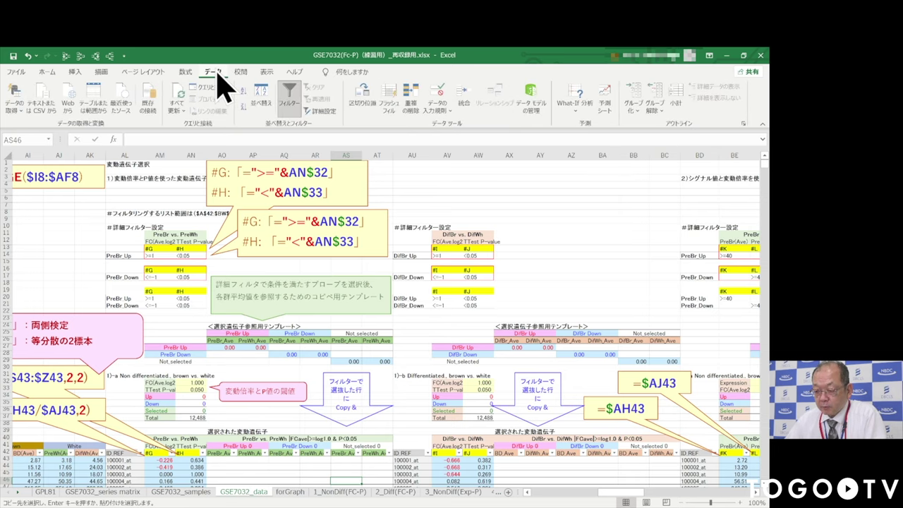
{"action": "left_click", "coordinate": [324, 111]}
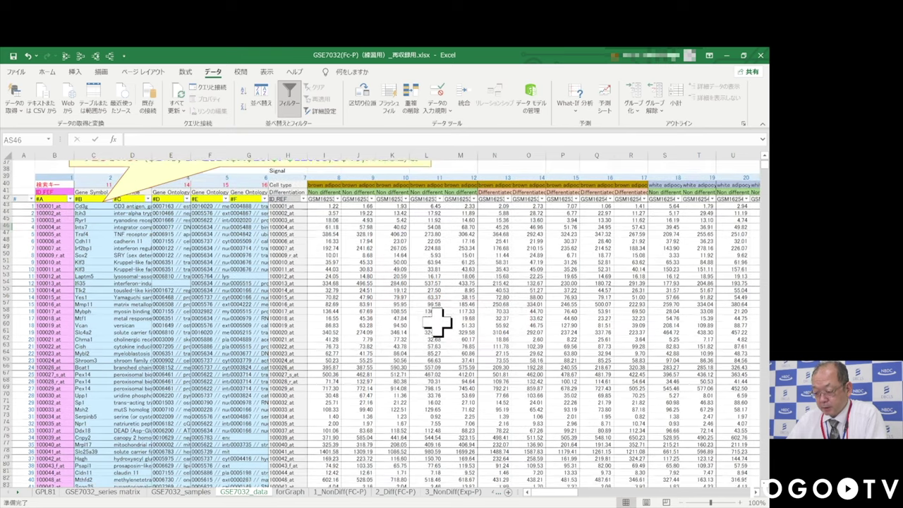
{"action": "scroll", "coordinate": [437, 323], "scroll_direction": "up", "scroll_amount": 3}
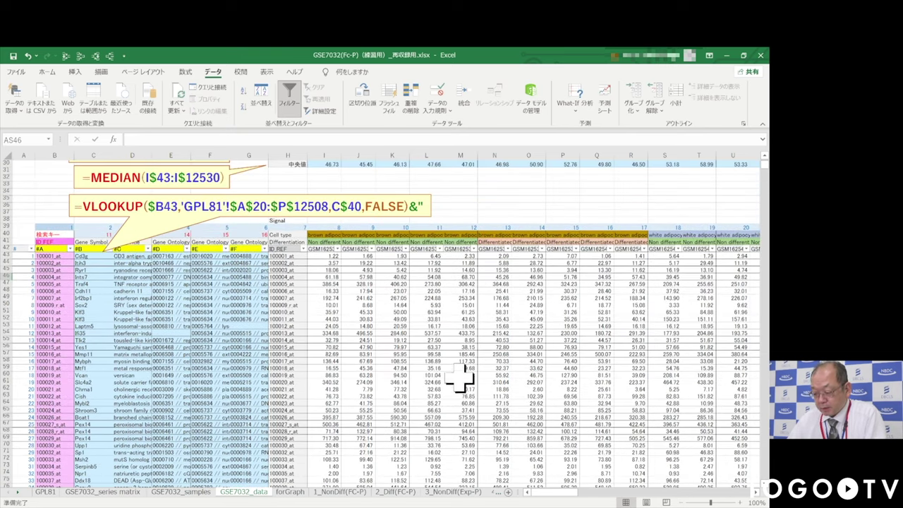
{"action": "left_click_drag", "start_coordinate": [555, 496], "coordinate": [606, 499]}
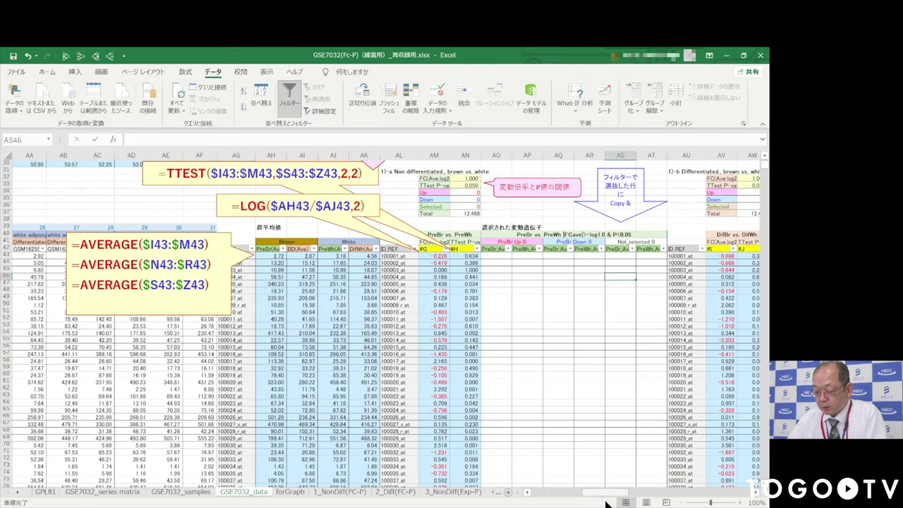
{"action": "left_click", "coordinate": [466, 248]}
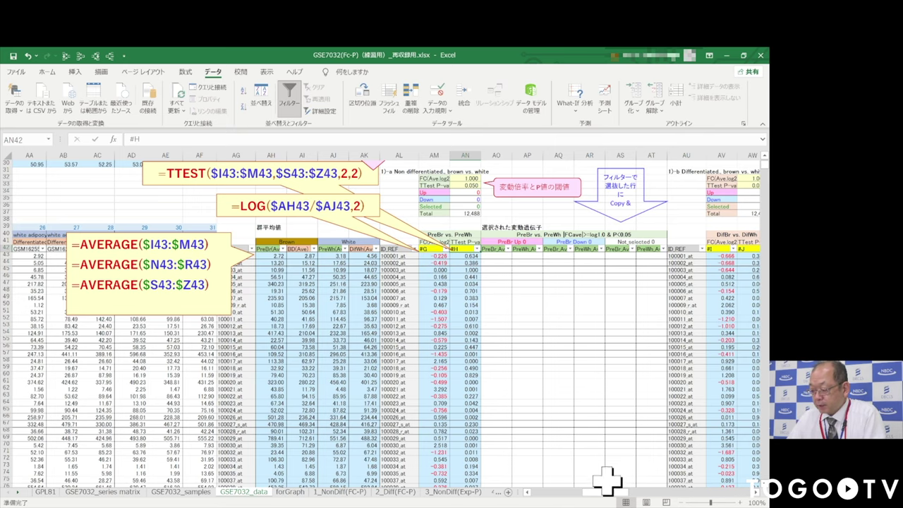
{"action": "left_click_drag", "start_coordinate": [616, 495], "coordinate": [622, 498]}
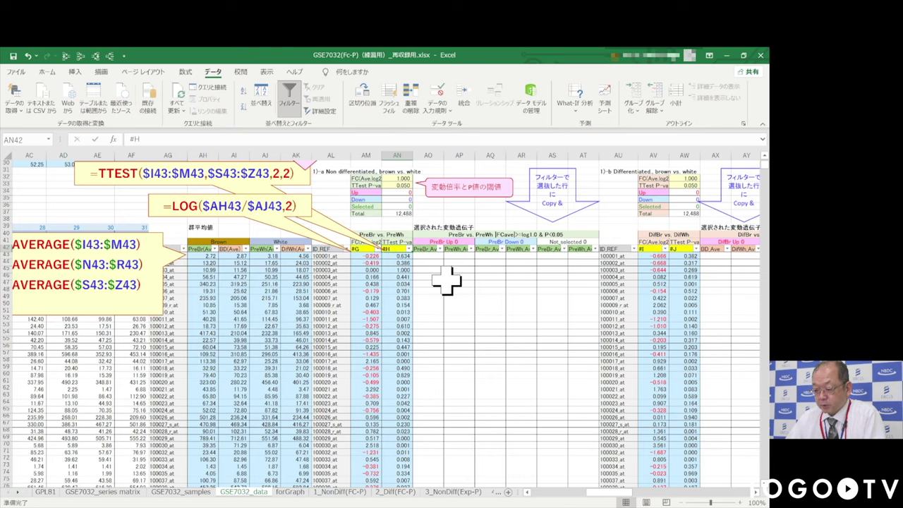
{"action": "scroll", "coordinate": [445, 275], "scroll_direction": "up", "scroll_amount": 2}
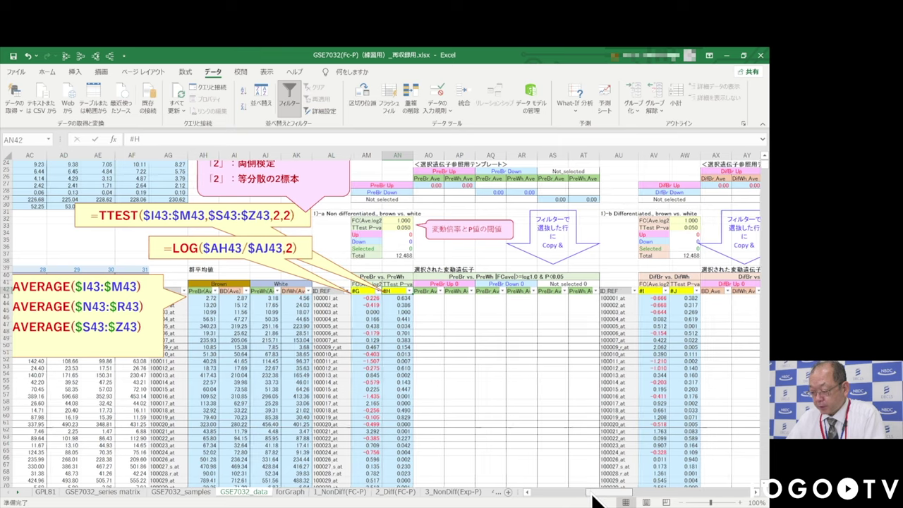
Select the whole data list from header cell A42 through the last probe row in column CN and name the range DATA.
{"action": "left_click_drag", "start_coordinate": [593, 497], "coordinate": [534, 496]}
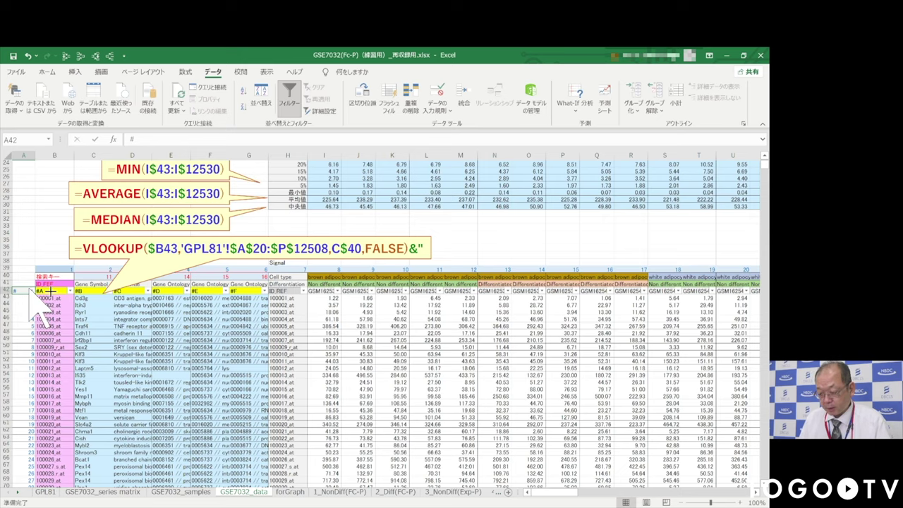
{"action": "key", "text": "ctrl+shift+Right"}
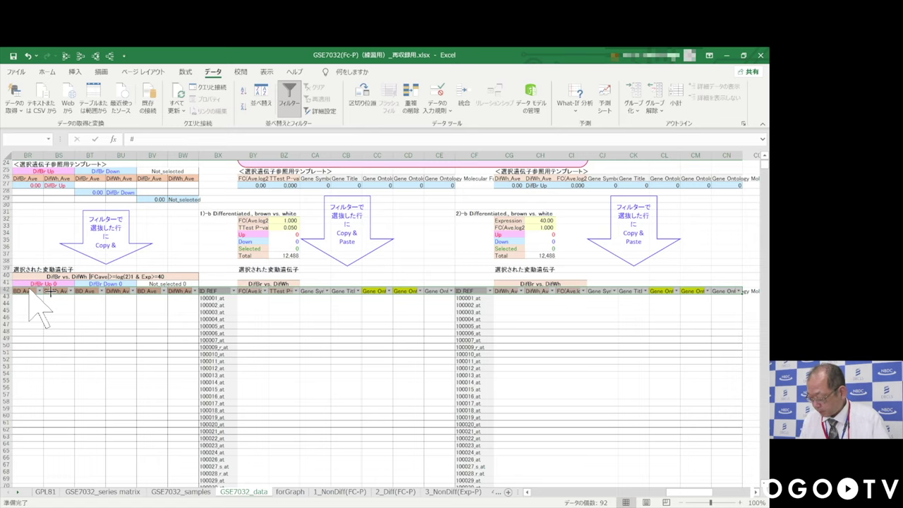
{"action": "key", "text": "ctrl+shift+Down"}
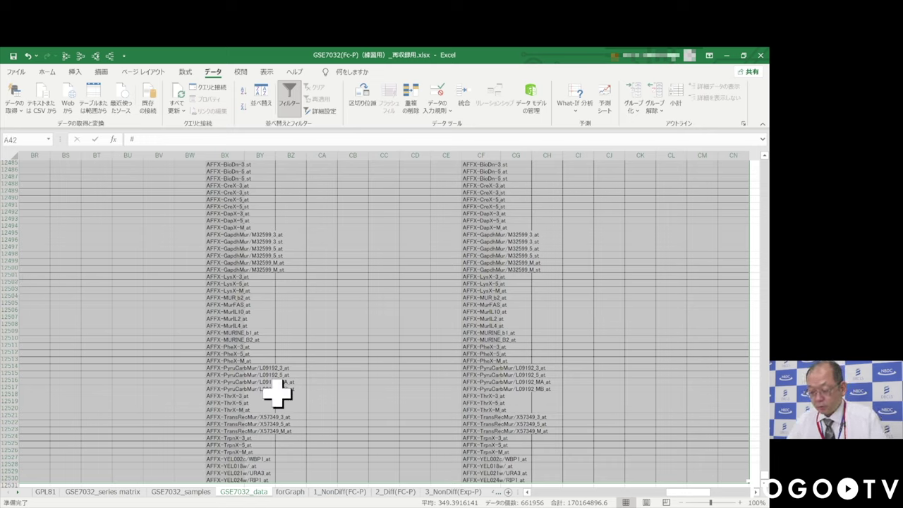
{"action": "left_click", "coordinate": [681, 503]}
{"action": "left_click", "coordinate": [681, 503]}
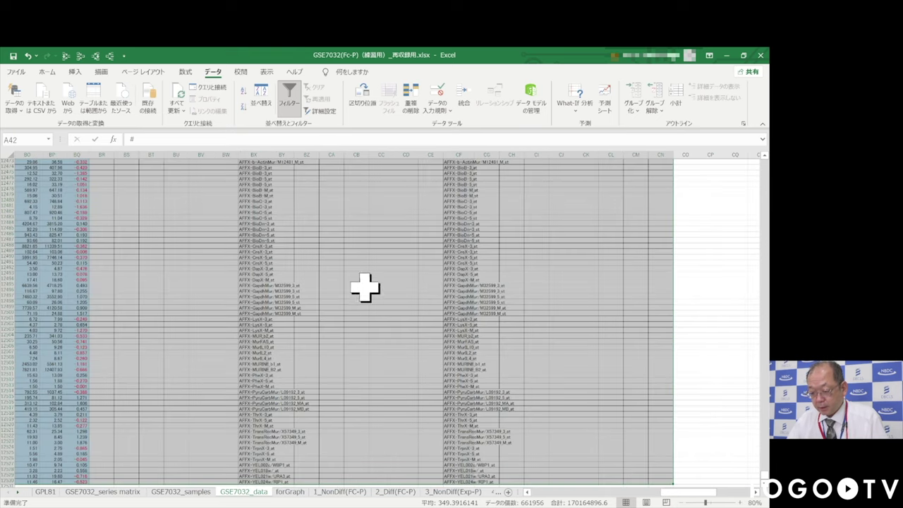
{"action": "scroll", "coordinate": [362, 286], "scroll_direction": "up", "scroll_amount": 3}
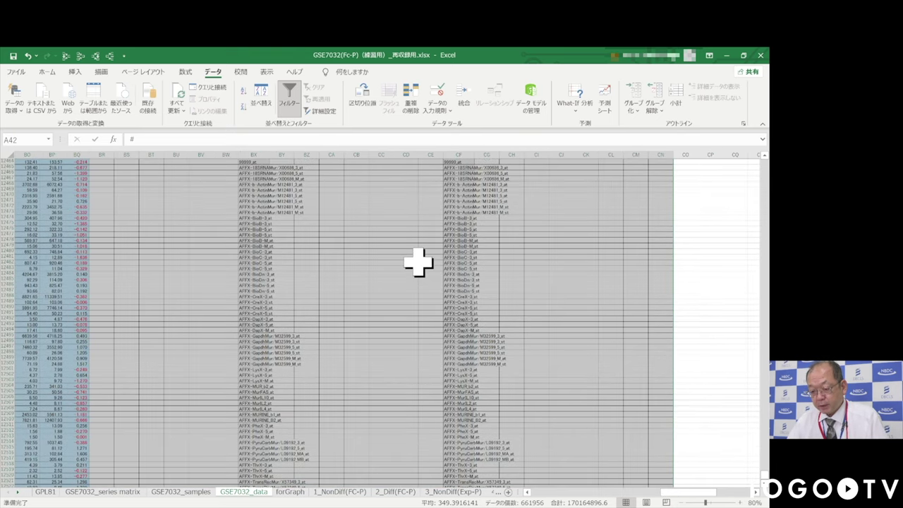
{"action": "left_click", "coordinate": [28, 138]}
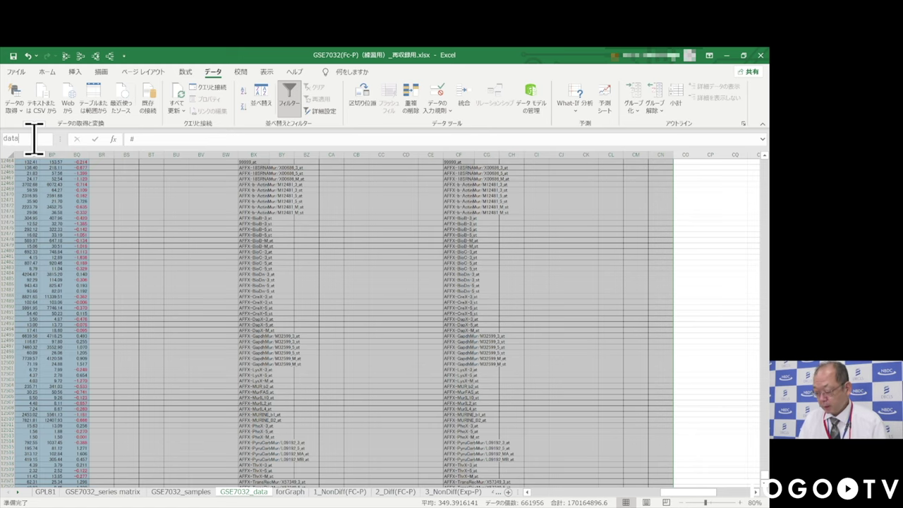
{"action": "type", "text": "DATA"}
{"action": "key", "text": "Return"}
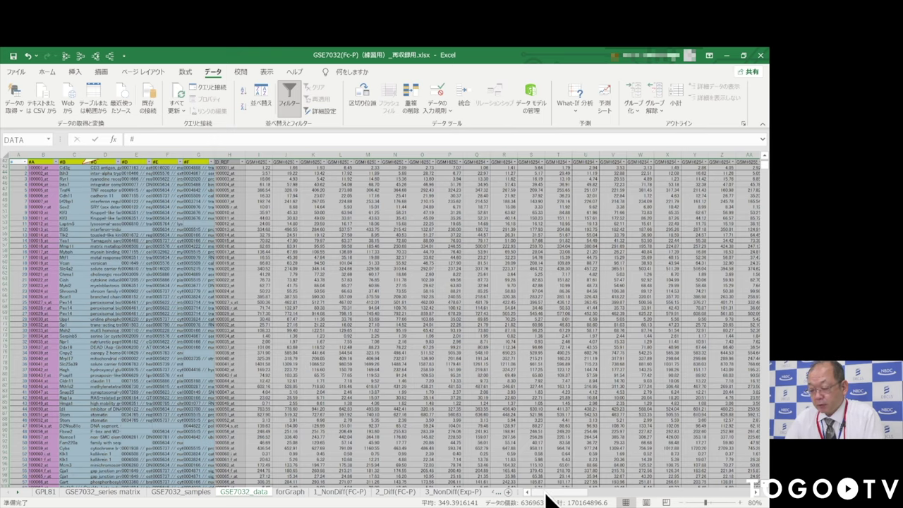
Examine the PreBr_Up criteria range AM13:AN14 and the notes on its #G and #H threshold formulas referencing AN$32 and AN$33.
{"action": "left_click_drag", "start_coordinate": [550, 500], "coordinate": [590, 500]}
{"action": "scroll", "coordinate": [560, 424], "scroll_direction": "up", "scroll_amount": 6}
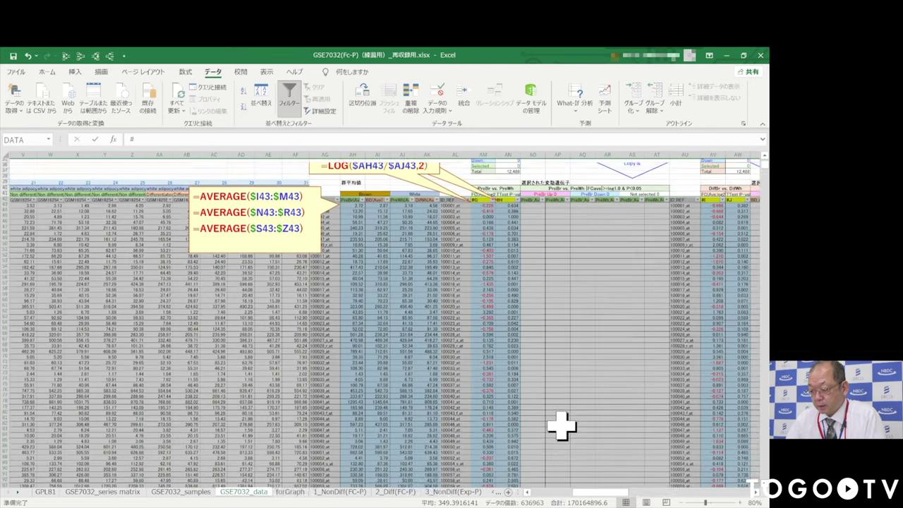
{"action": "scroll", "coordinate": [560, 425], "scroll_direction": "up", "scroll_amount": 7}
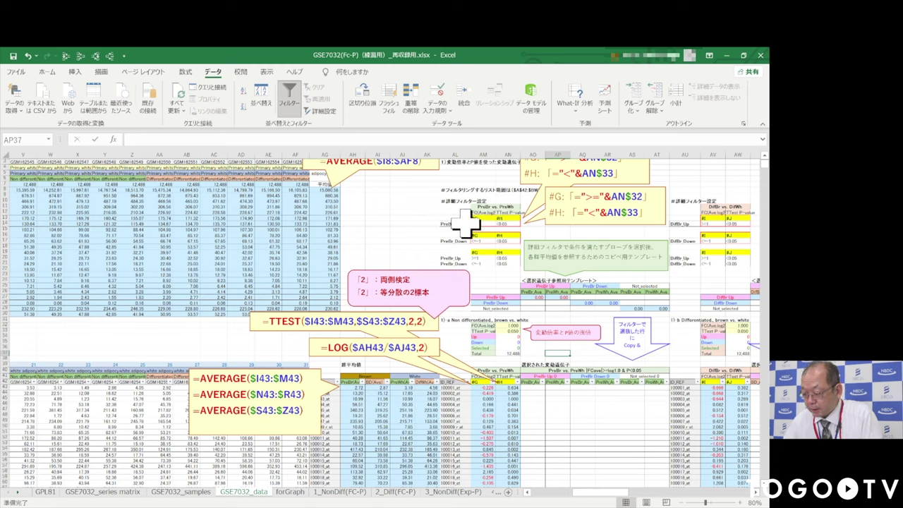
{"action": "left_click_drag", "start_coordinate": [481, 220], "coordinate": [509, 224]}
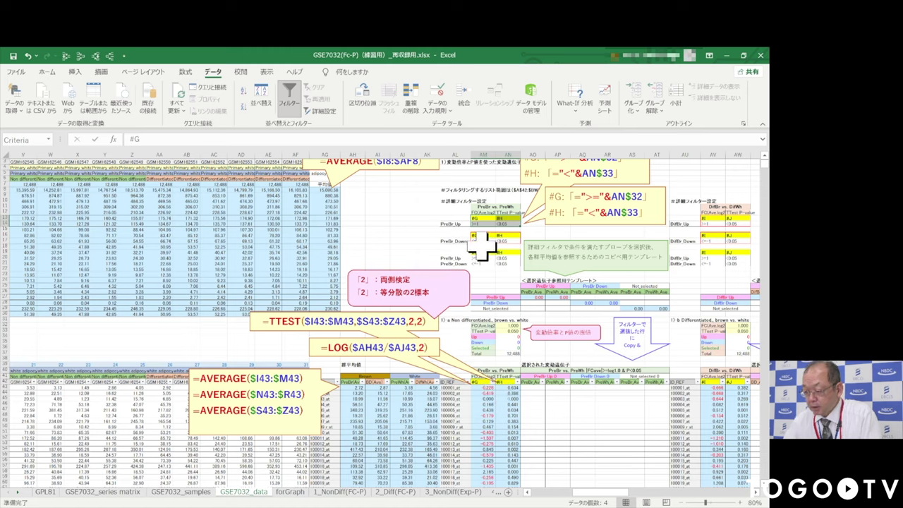
{"action": "left_click", "coordinate": [466, 206]}
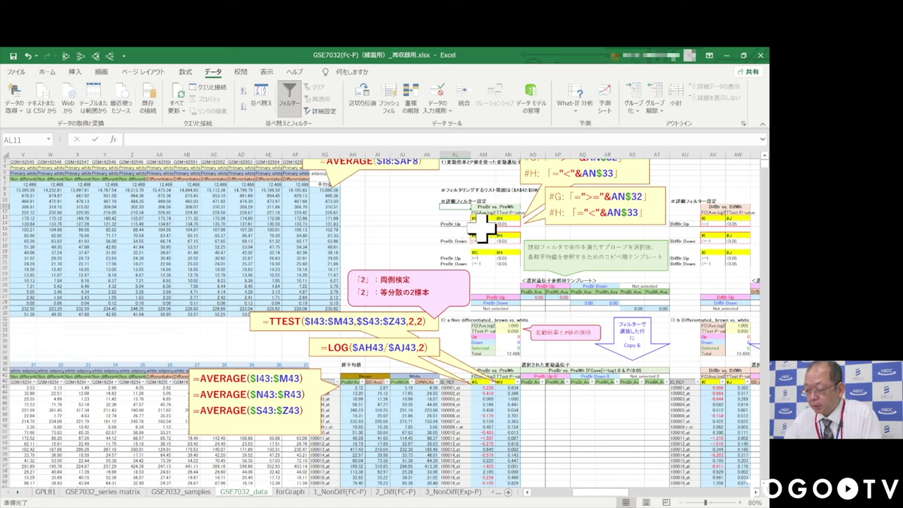
{"action": "scroll", "coordinate": [523, 228], "scroll_direction": "up", "scroll_amount": 1}
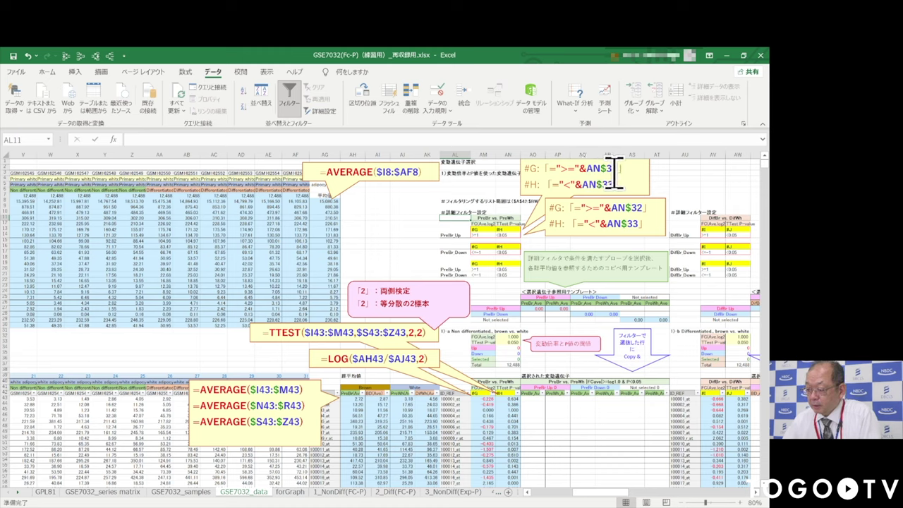
Examine the PreBr_Up criteria formulas in AM14 and AN14 and the P-value threshold they reference in AN33.
{"action": "left_click", "coordinate": [487, 233]}
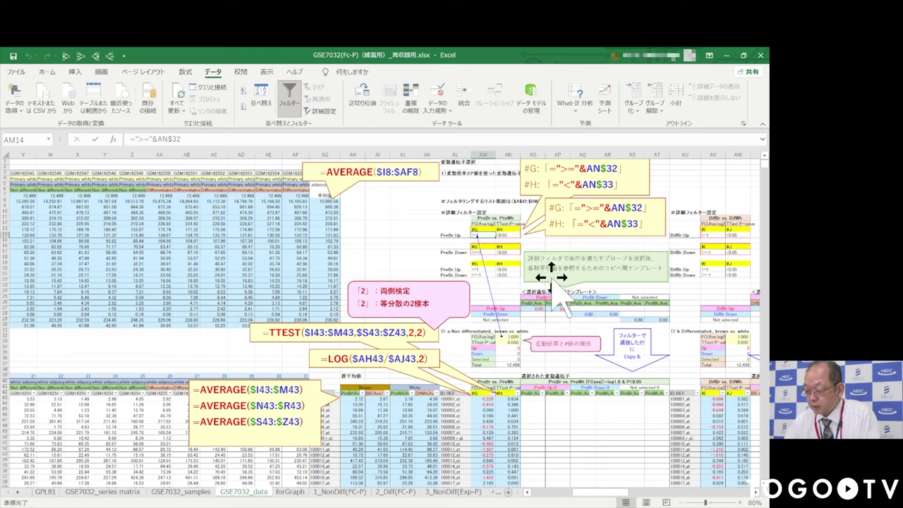
{"action": "key", "text": "Down"}
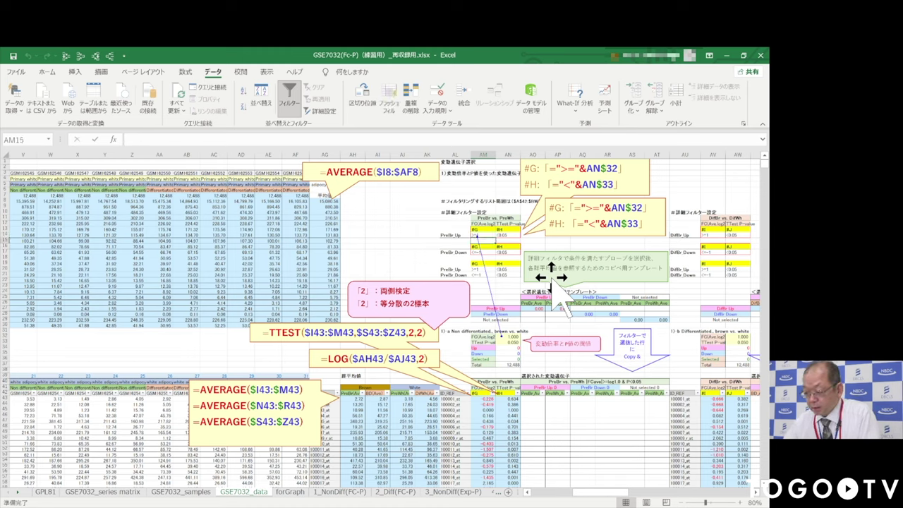
{"action": "left_click", "coordinate": [515, 235]}
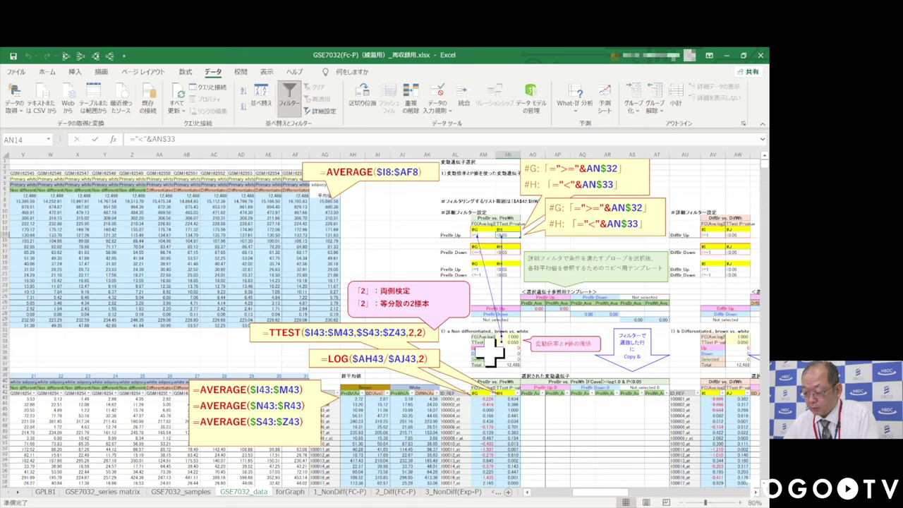
{"action": "left_click", "coordinate": [563, 365]}
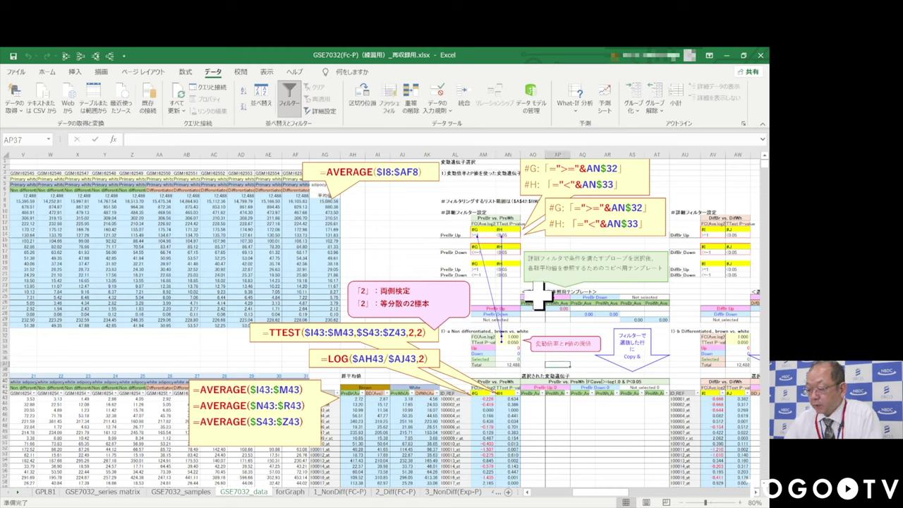
{"action": "left_click", "coordinate": [513, 342]}
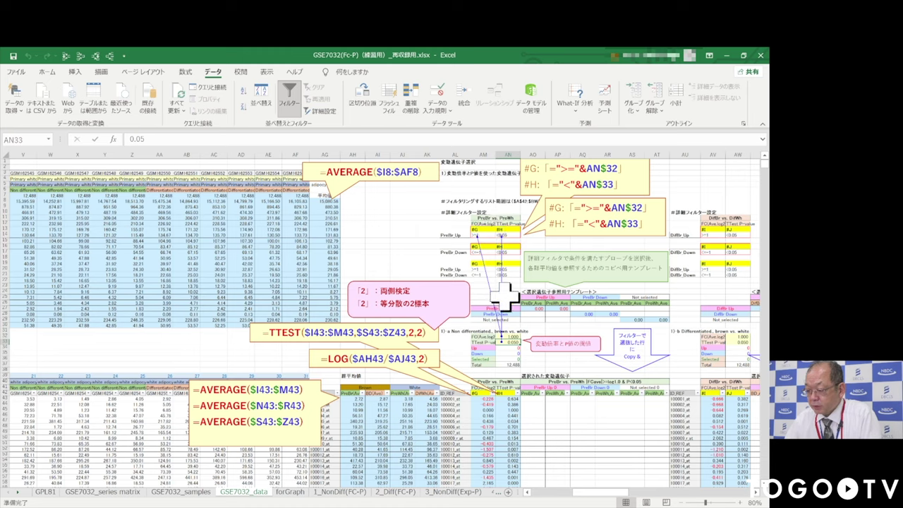
Start an advanced filter in place on the probe list, using the named range data as the list range.
{"action": "left_click", "coordinate": [505, 403]}
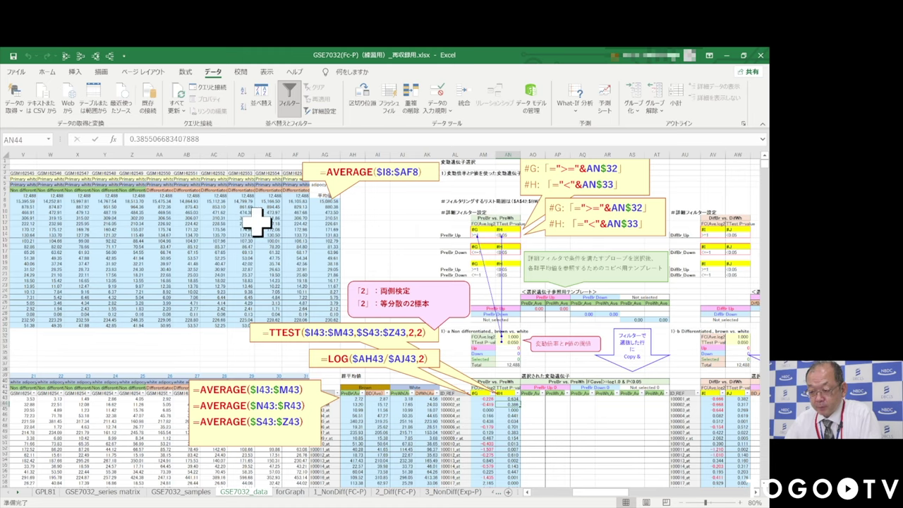
{"action": "left_click", "coordinate": [327, 113]}
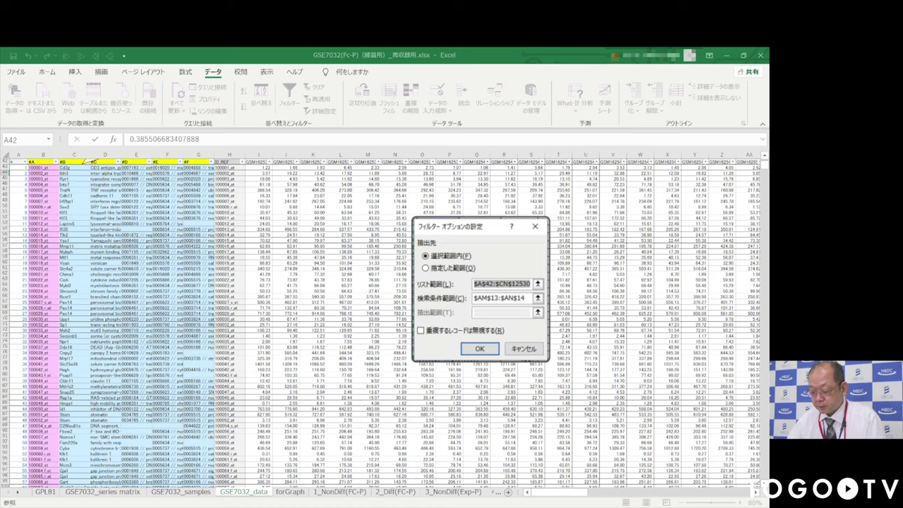
{"action": "type", "text": "data"}
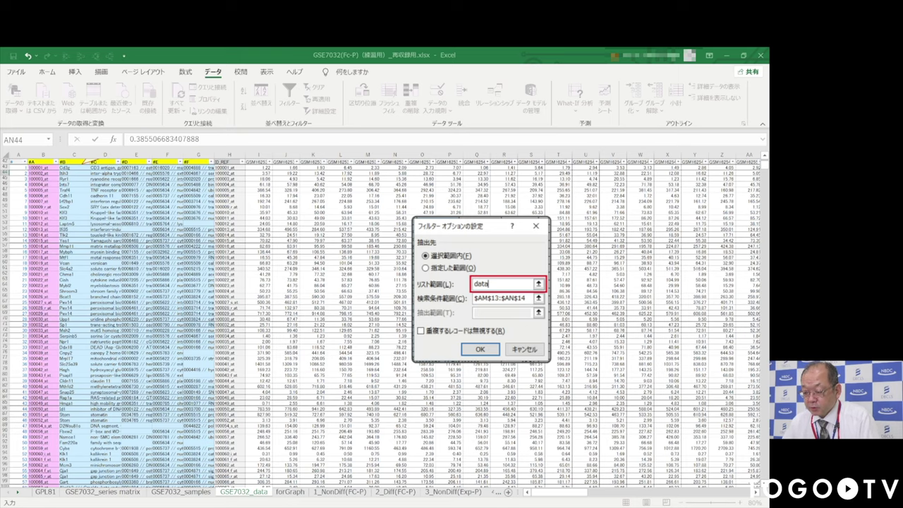
{"action": "key", "text": "Tab"}
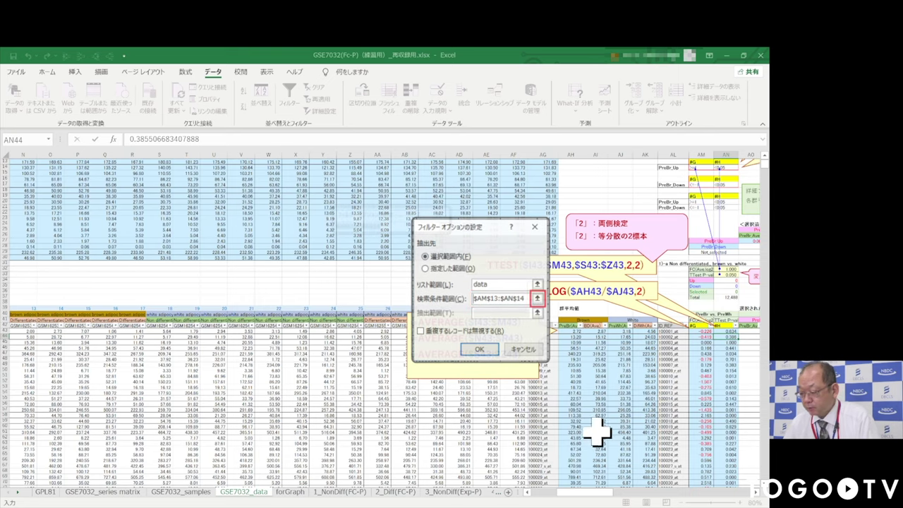
Set the PreBr_Up block AM13:AN14 as the criteria range and apply the advanced filter.
{"action": "left_click", "coordinate": [537, 297]}
{"action": "left_click_drag", "start_coordinate": [600, 493], "coordinate": [610, 493]}
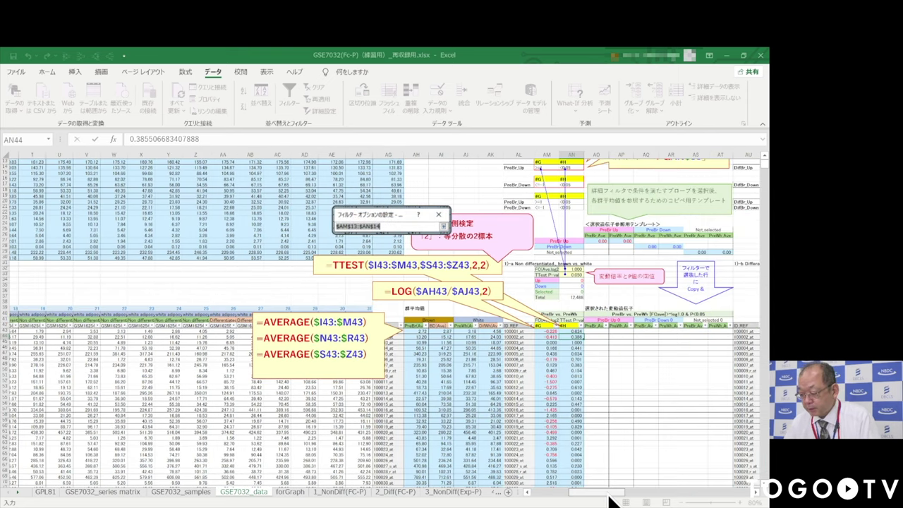
{"action": "scroll", "coordinate": [560, 423], "scroll_direction": "up", "scroll_amount": 4}
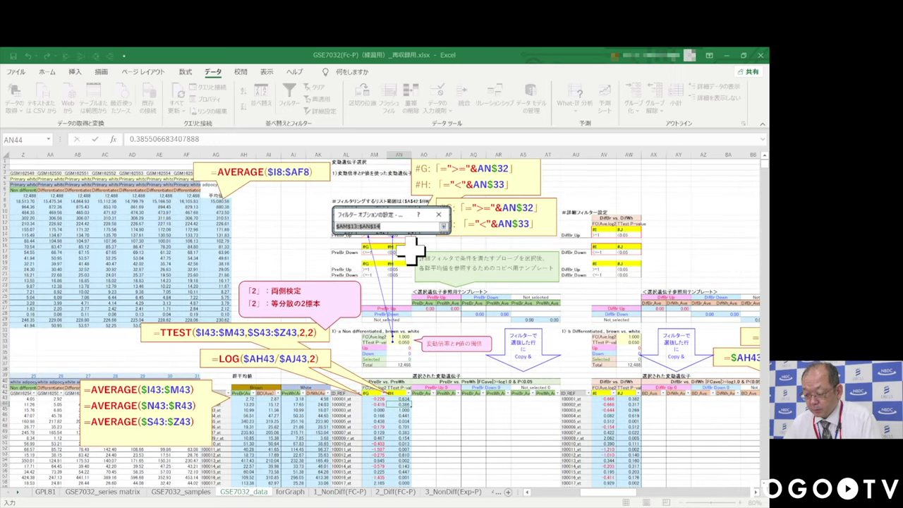
{"action": "scroll", "coordinate": [411, 258], "scroll_direction": "down", "scroll_amount": 3}
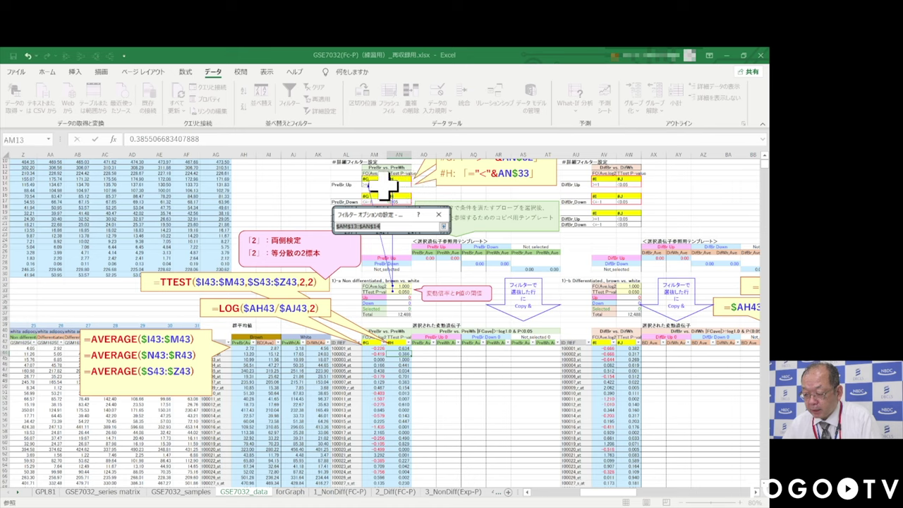
{"action": "left_click_drag", "start_coordinate": [371, 180], "coordinate": [383, 178]}
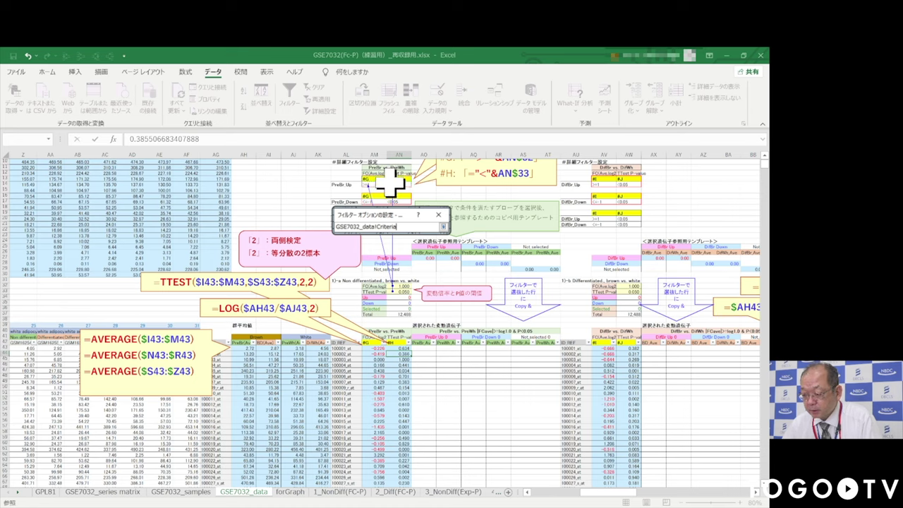
{"action": "left_click", "coordinate": [442, 227]}
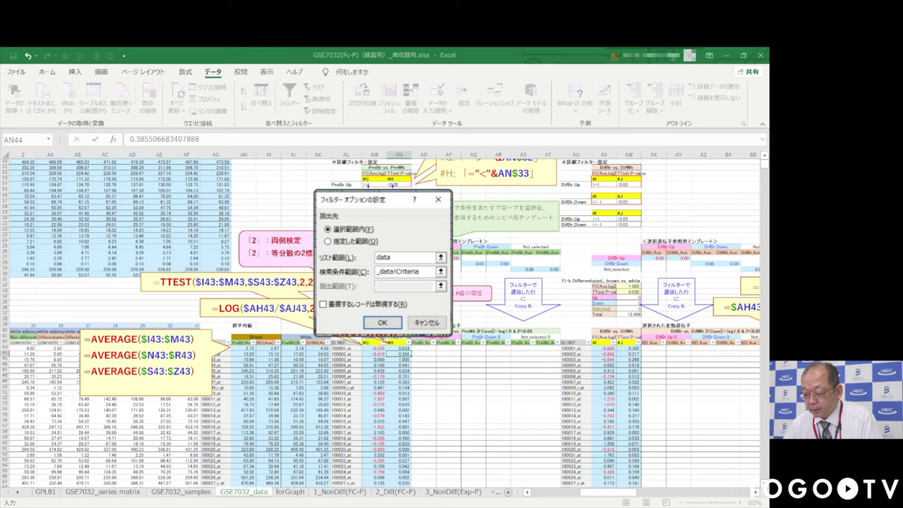
{"action": "left_click", "coordinate": [381, 323]}
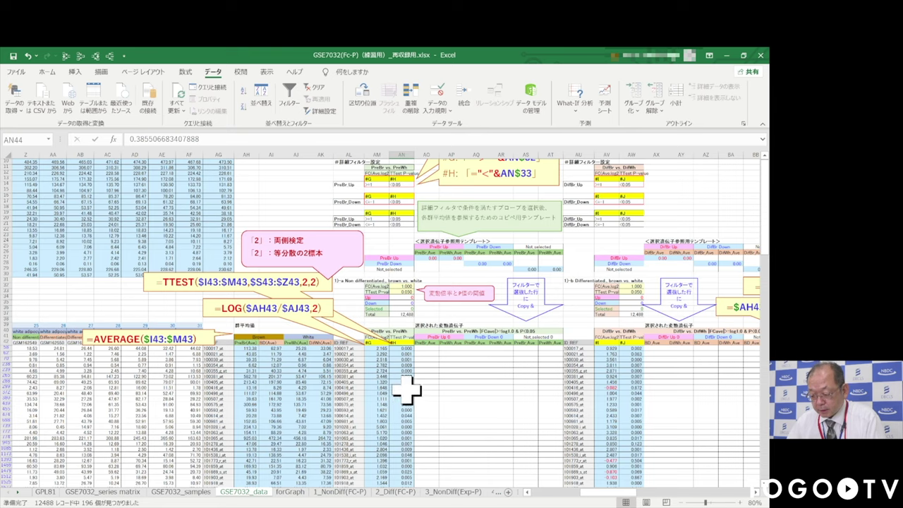
Copy the PreBr Up template row AO27:AT27 into the first filtered probe row, starting at AO58.
{"action": "scroll", "coordinate": [392, 384], "scroll_direction": "down", "scroll_amount": 6}
{"action": "scroll", "coordinate": [397, 390], "scroll_direction": "down", "scroll_amount": 1}
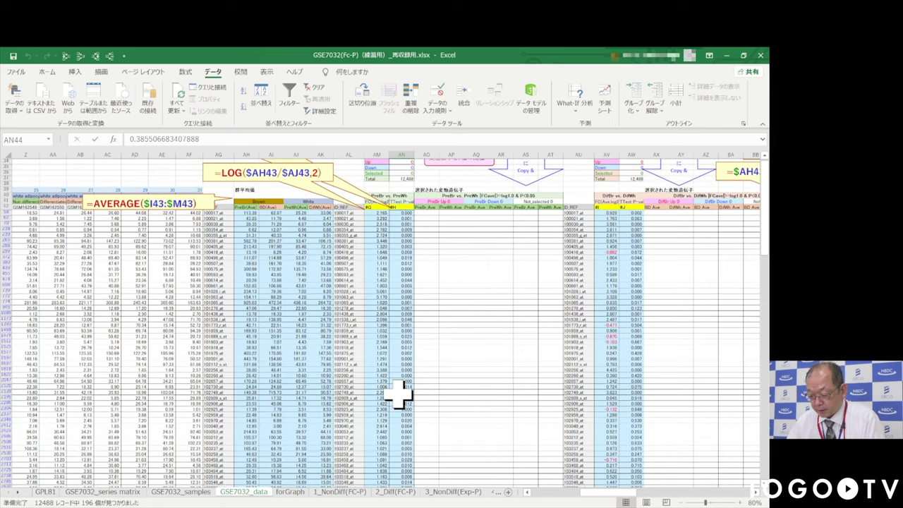
{"action": "scroll", "coordinate": [397, 390], "scroll_direction": "up", "scroll_amount": 5}
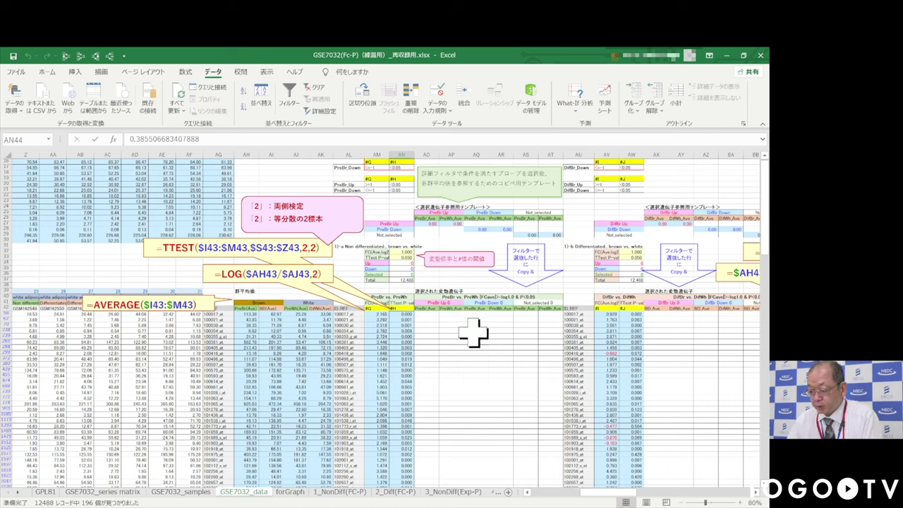
{"action": "left_click", "coordinate": [427, 224]}
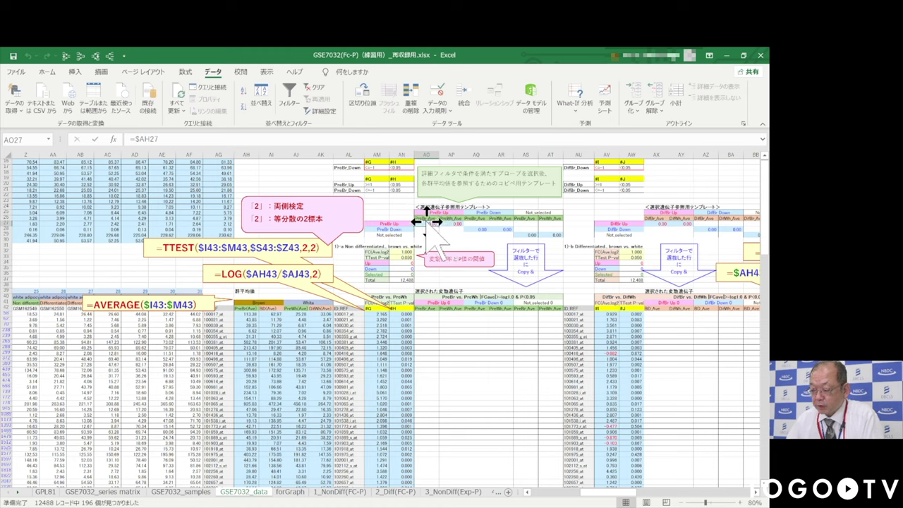
{"action": "left_click_drag", "start_coordinate": [427, 222], "coordinate": [552, 226]}
{"action": "left_click", "coordinate": [424, 212]}
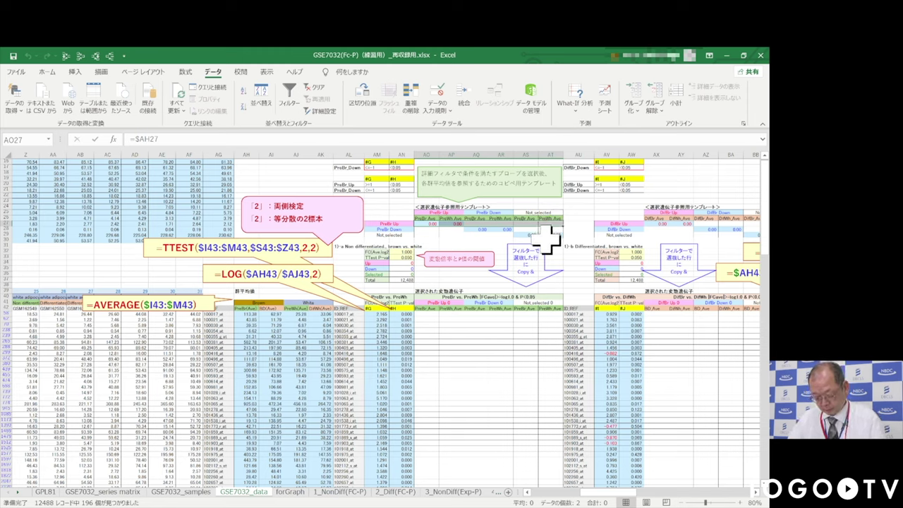
{"action": "key", "text": "ctrl+c"}
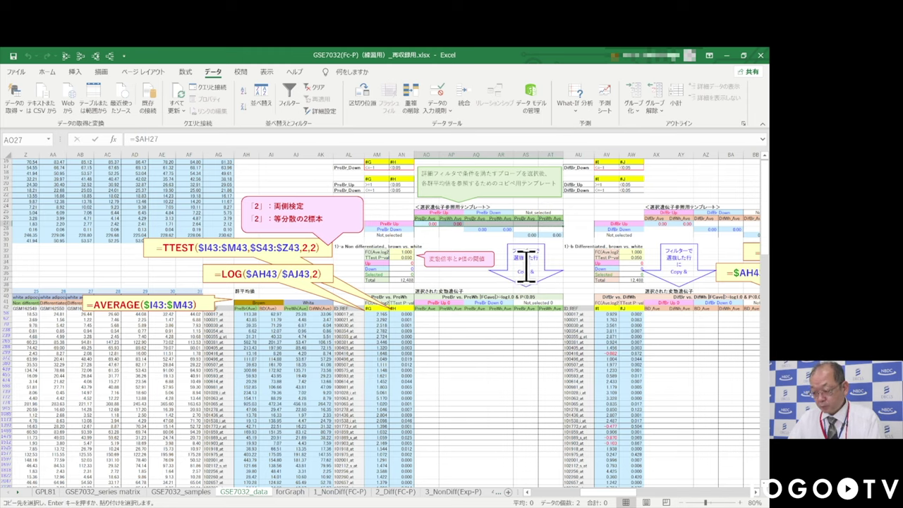
{"action": "left_click", "coordinate": [428, 315]}
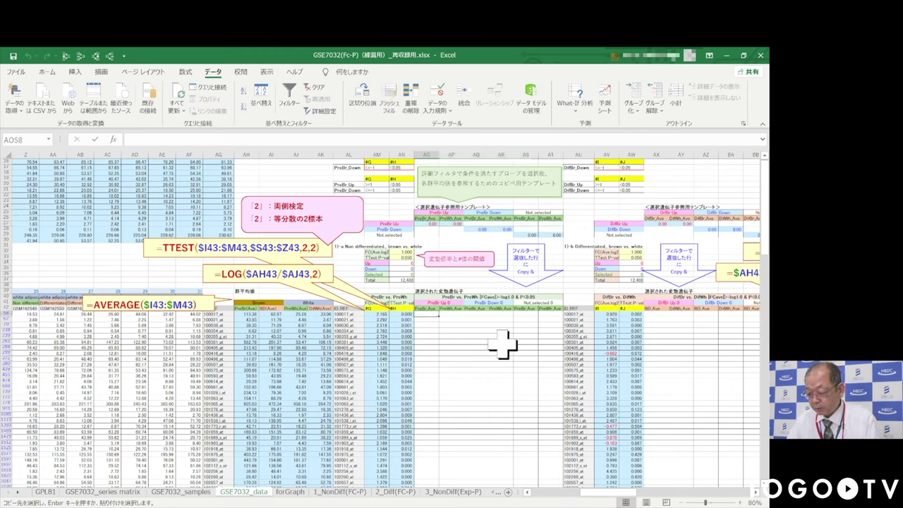
{"action": "key", "text": "ctrl+v"}
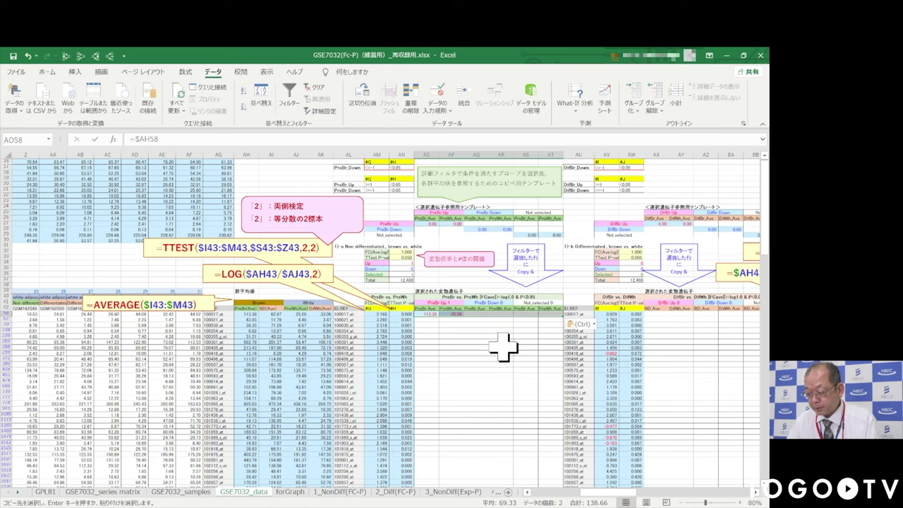
Trace the precedents of the pasted average references in AO58 and AP58.
{"action": "left_click", "coordinate": [431, 313]}
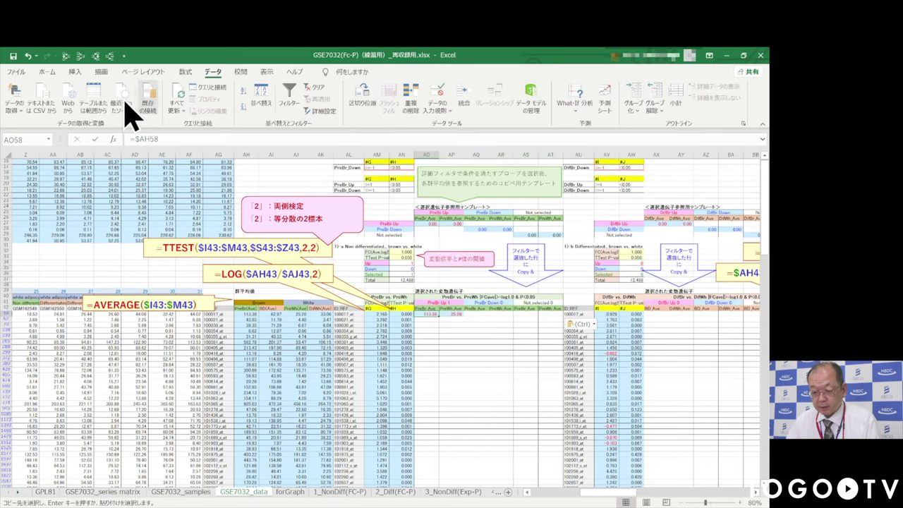
{"action": "left_click", "coordinate": [65, 55]}
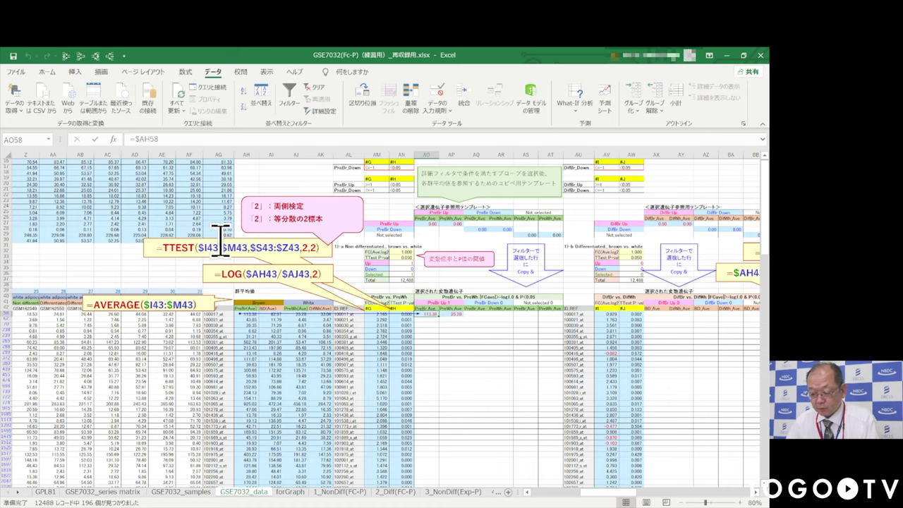
{"action": "left_click", "coordinate": [452, 312]}
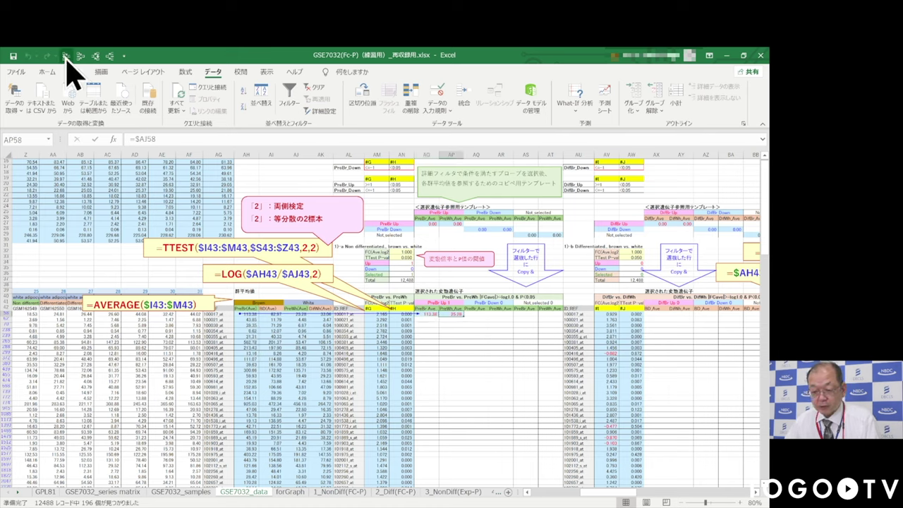
{"action": "left_click", "coordinate": [469, 386]}
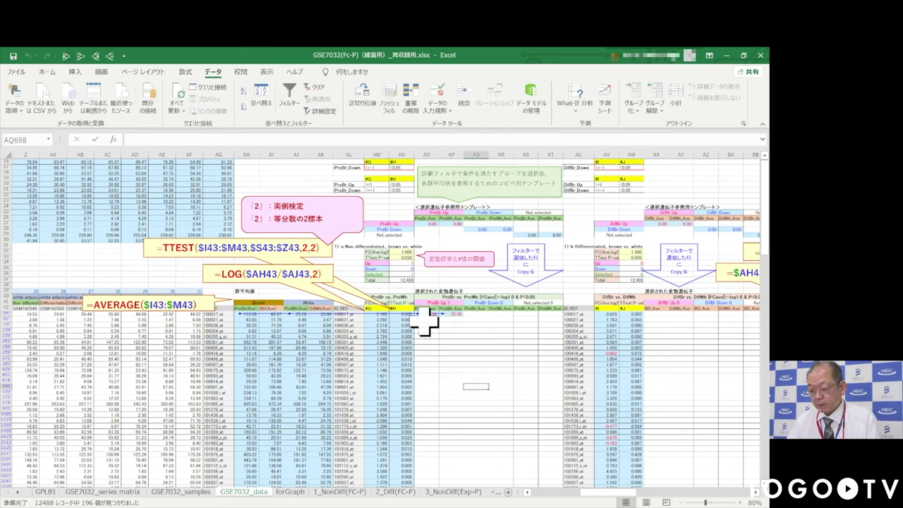
Copy the PreBr Up template row AO27:AT27 again for the remaining filtered probes.
{"action": "left_click_drag", "start_coordinate": [429, 219], "coordinate": [493, 232]}
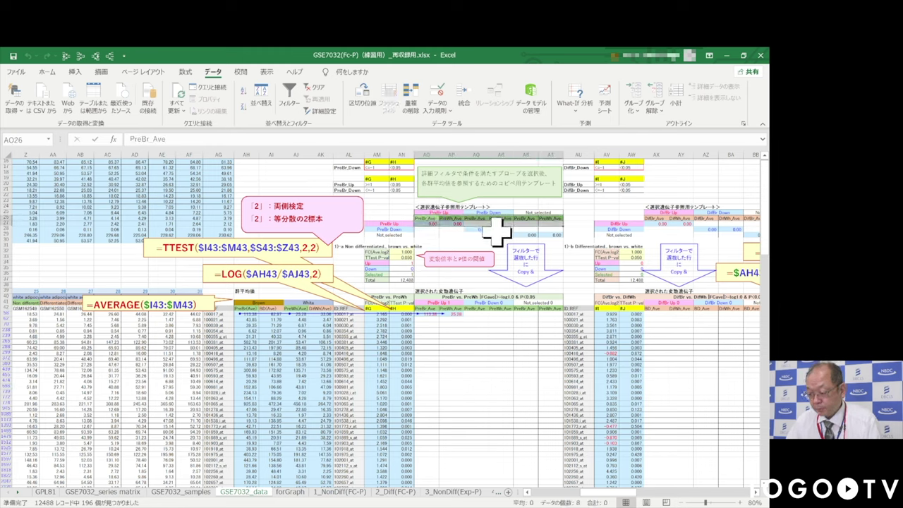
{"action": "left_click", "coordinate": [484, 228]}
{"action": "left_click", "coordinate": [432, 224]}
{"action": "left_click_drag", "start_coordinate": [432, 224], "coordinate": [547, 224]}
{"action": "key", "text": "ctrl+c"}
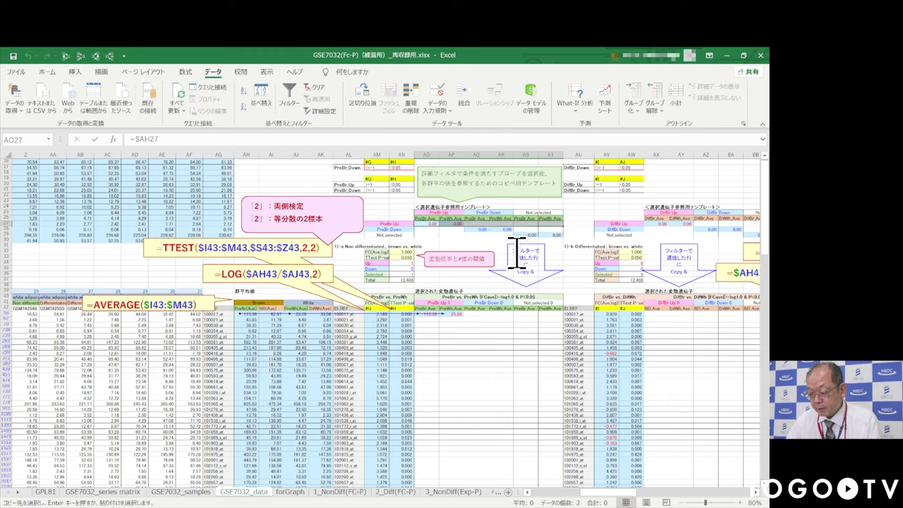
Paste the copied PreBr Up template into columns AO to AT of all filtered probe rows, from row 58 to row 12525.
{"action": "left_click", "coordinate": [403, 319]}
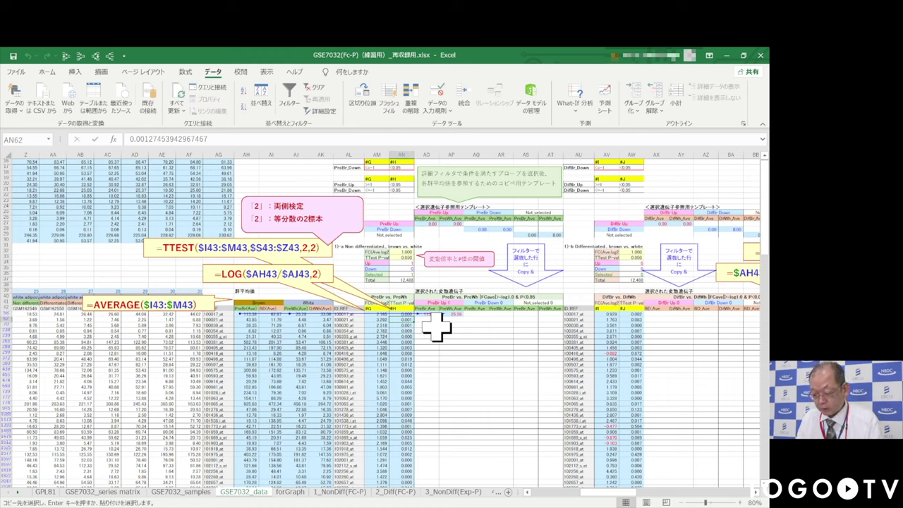
{"action": "key", "text": "ctrl+Down"}
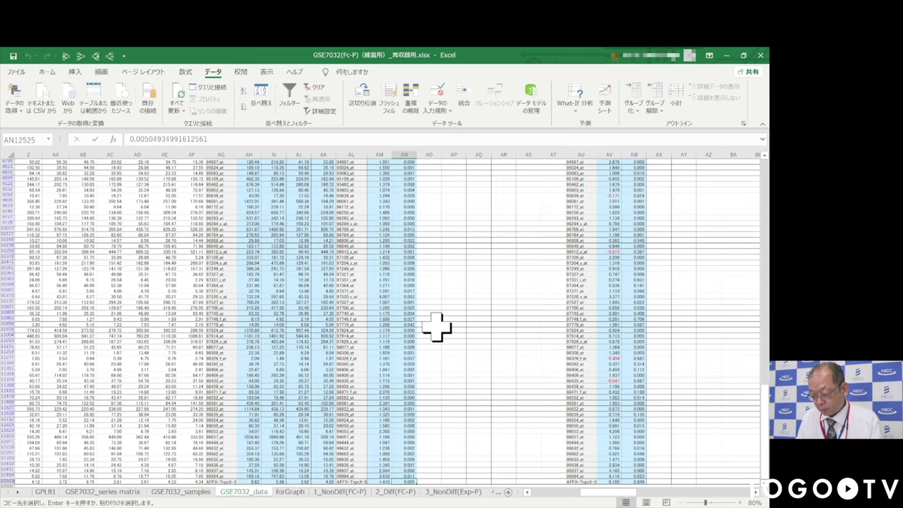
{"action": "key", "text": "Right"}
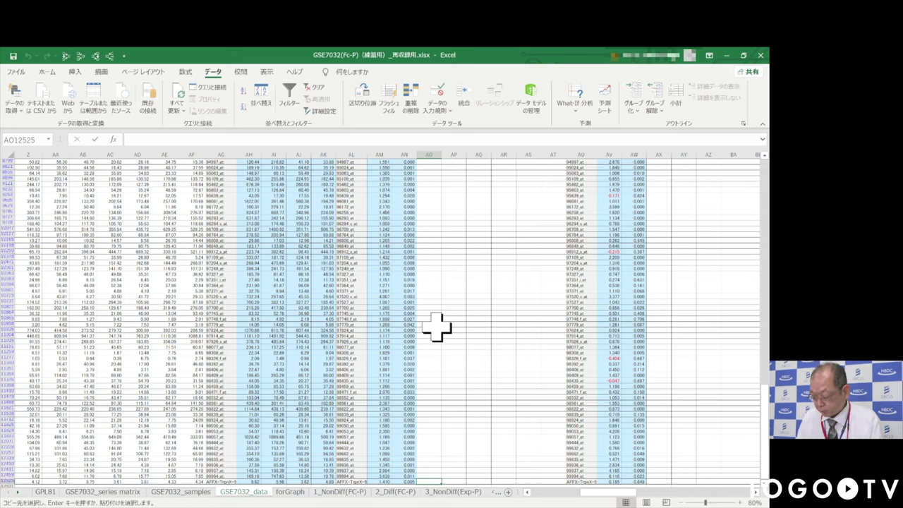
{"action": "key", "text": "ctrl+shift+Up"}
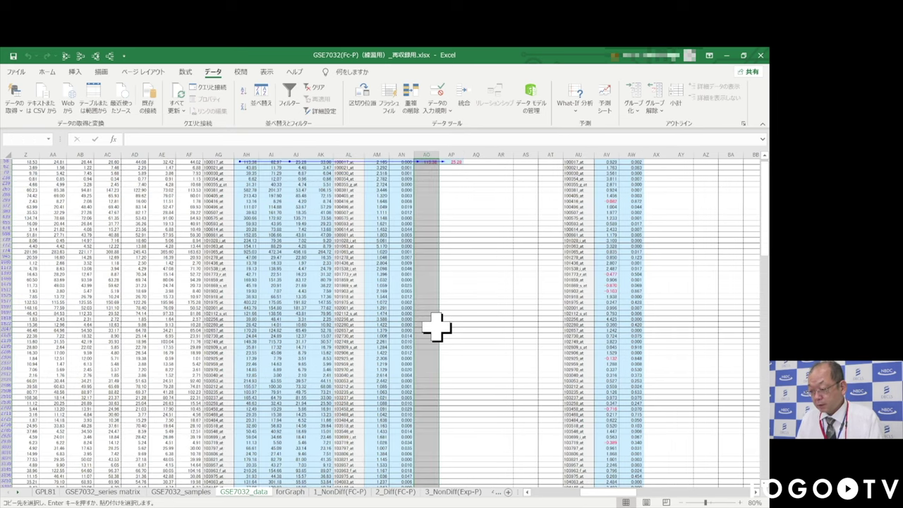
{"action": "key", "text": "shift+Right"}
{"action": "key", "text": "shift+Right"}
{"action": "key", "text": "shift+Right"}
{"action": "key", "text": "shift+Right"}
{"action": "key", "text": "shift+Right"}
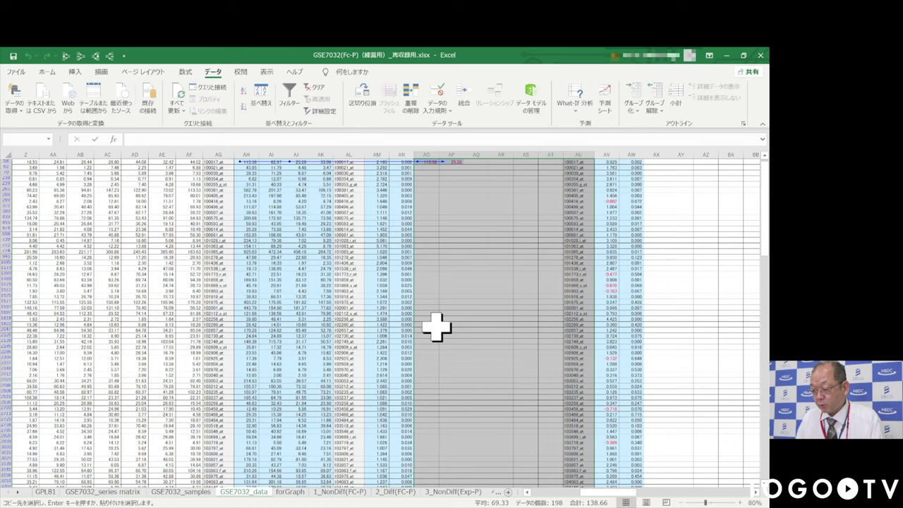
{"action": "key", "text": "shift+Left"}
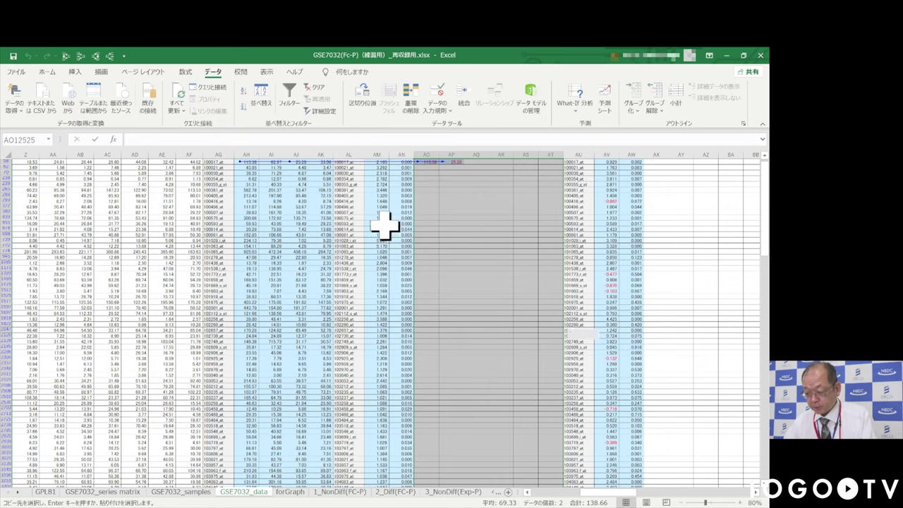
{"action": "key", "text": "ctrl+v"}
{"action": "scroll", "coordinate": [503, 304], "scroll_direction": "up", "scroll_amount": 9}
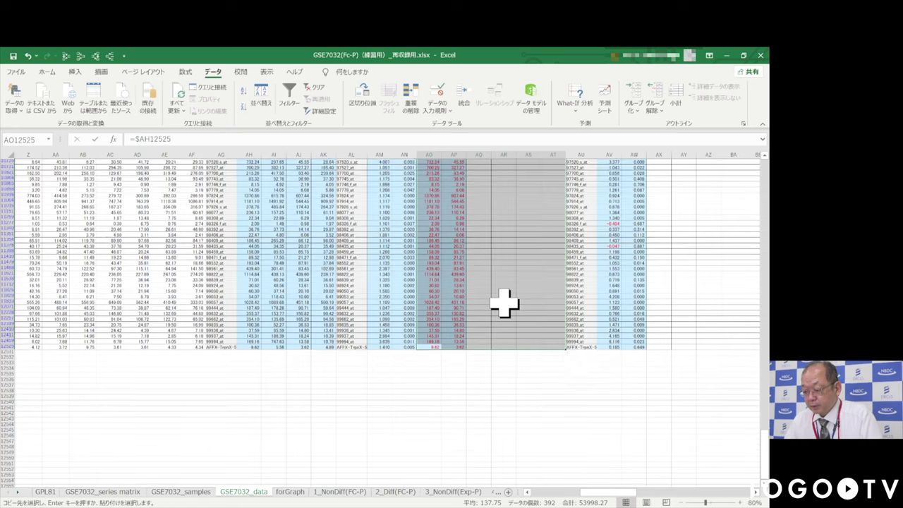
Clear the PreBr Up advanced filter so all probe rows are shown again.
{"action": "scroll", "coordinate": [506, 300], "scroll_direction": "up", "scroll_amount": 7}
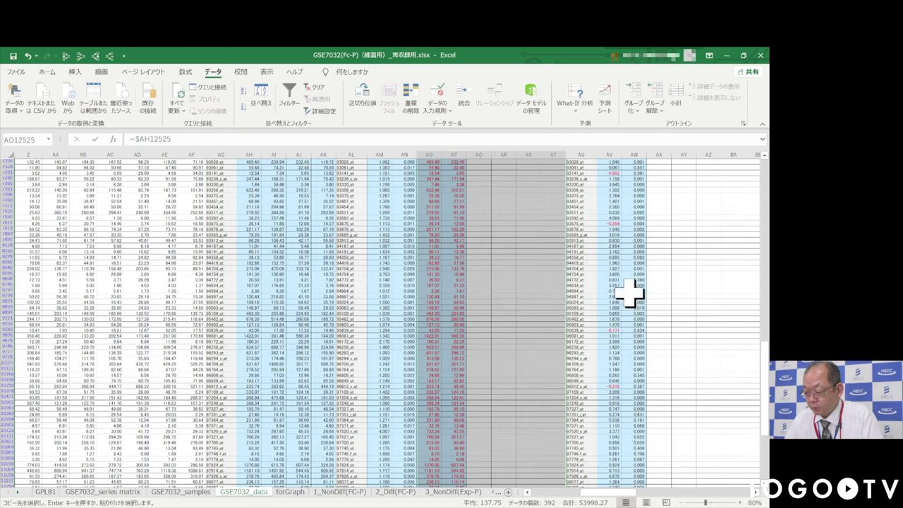
{"action": "scroll", "coordinate": [763, 352], "scroll_direction": "down", "scroll_amount": 1}
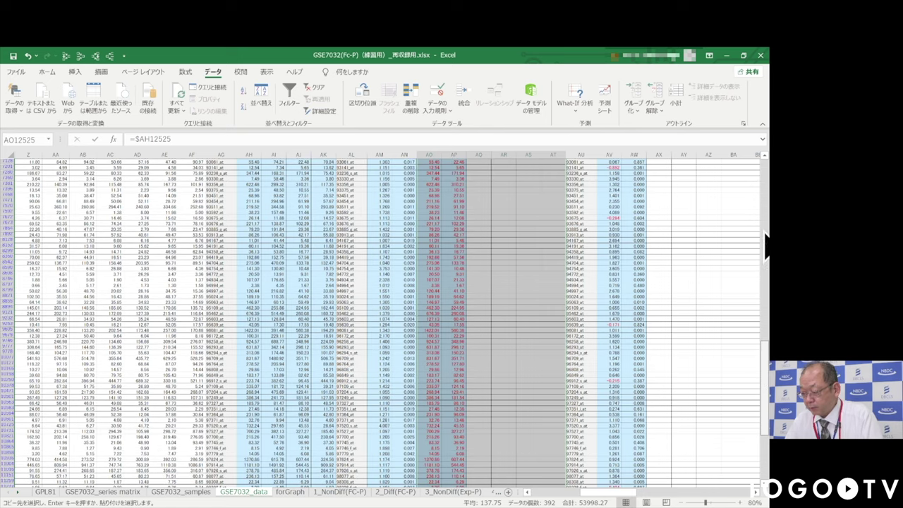
{"action": "left_click_drag", "start_coordinate": [767, 194], "coordinate": [766, 170]}
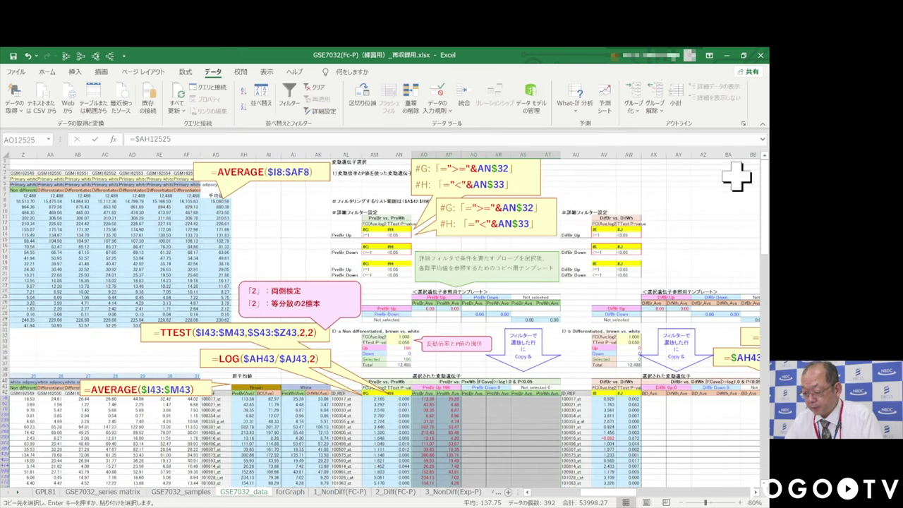
{"action": "left_click", "coordinate": [631, 261]}
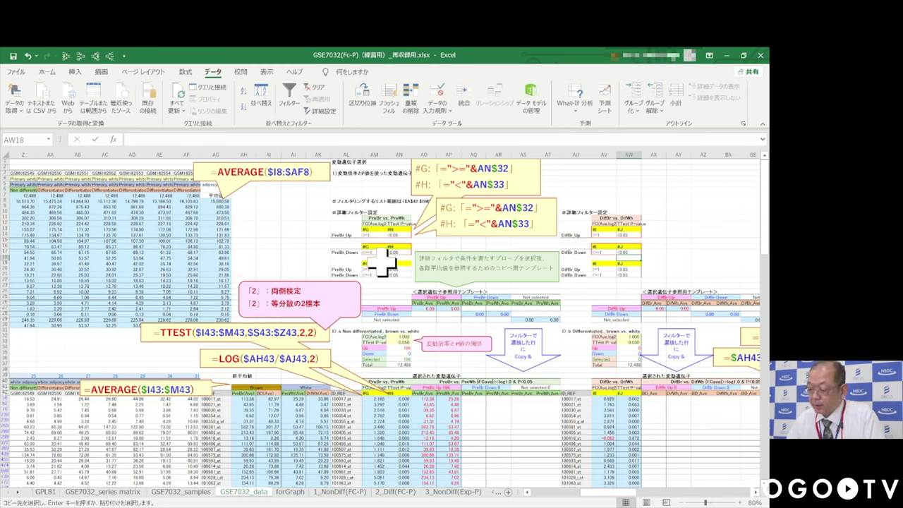
{"action": "left_click", "coordinate": [437, 421]}
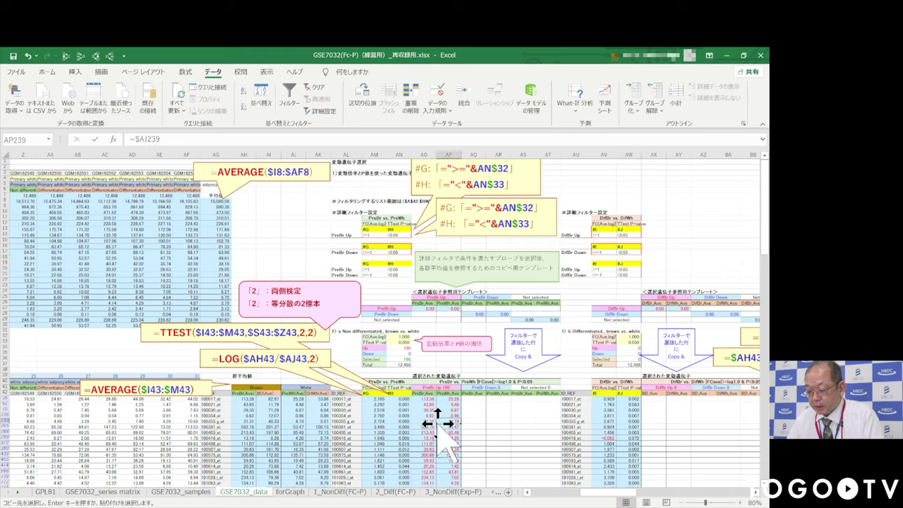
{"action": "left_click", "coordinate": [47, 72]}
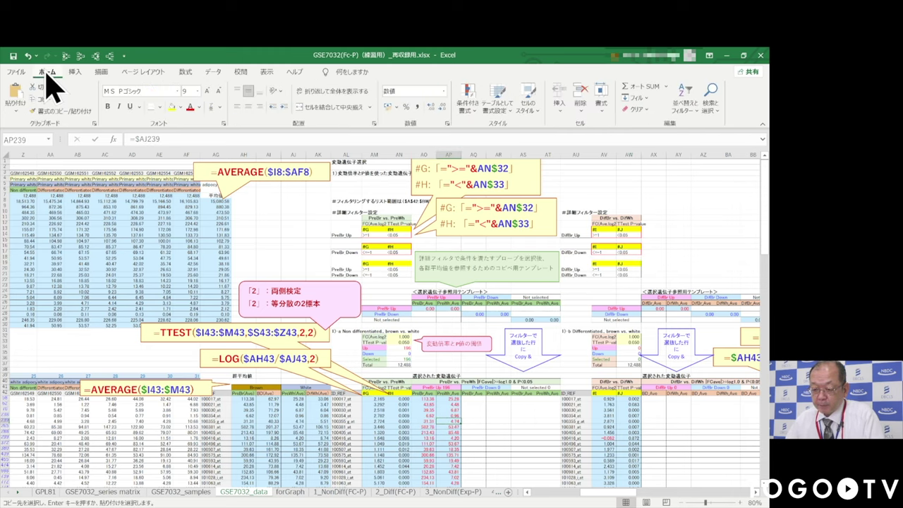
{"action": "left_click", "coordinate": [688, 113]}
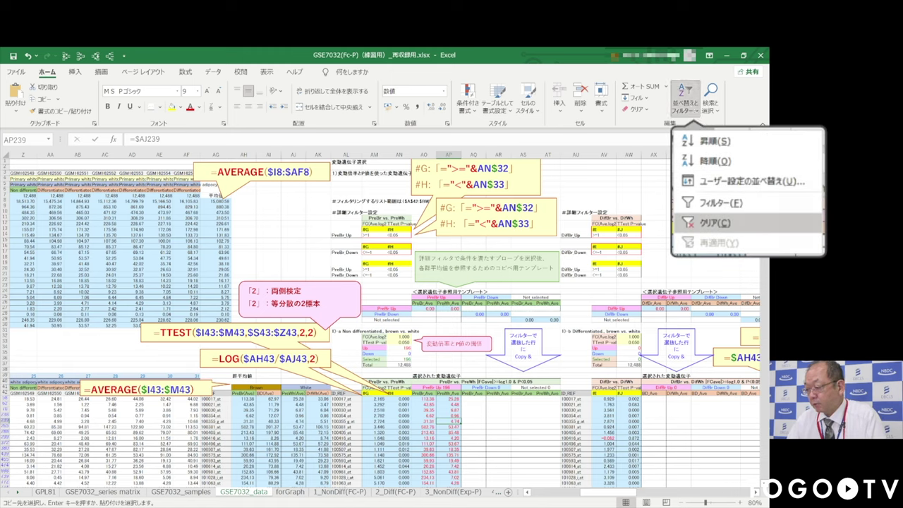
{"action": "left_click", "coordinate": [705, 223]}
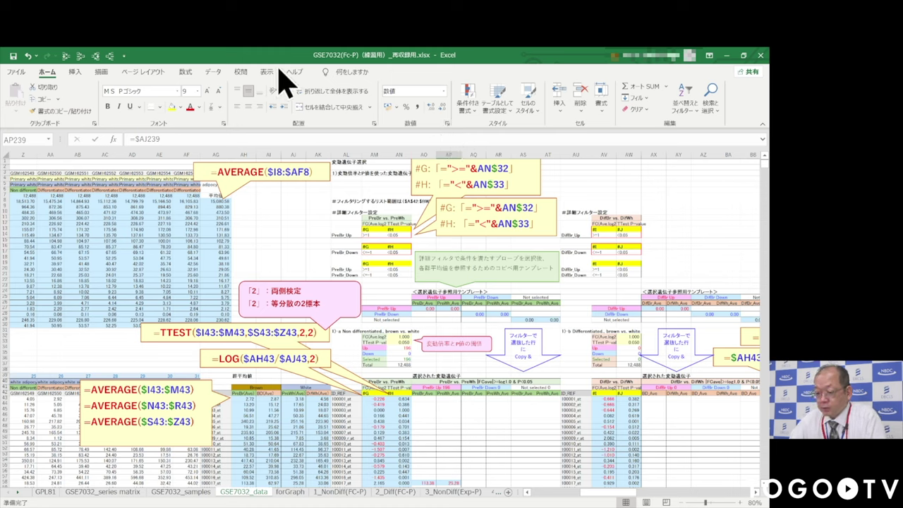
Filter the list range "data" in place with an advanced filter using the PreBr Down criteria in AM16:AN17.
{"action": "left_click", "coordinate": [213, 74]}
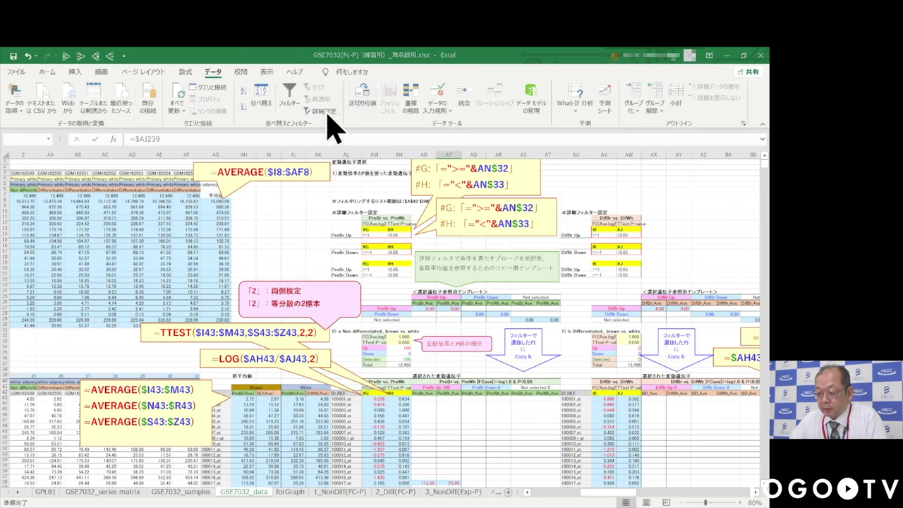
{"action": "left_click", "coordinate": [326, 112]}
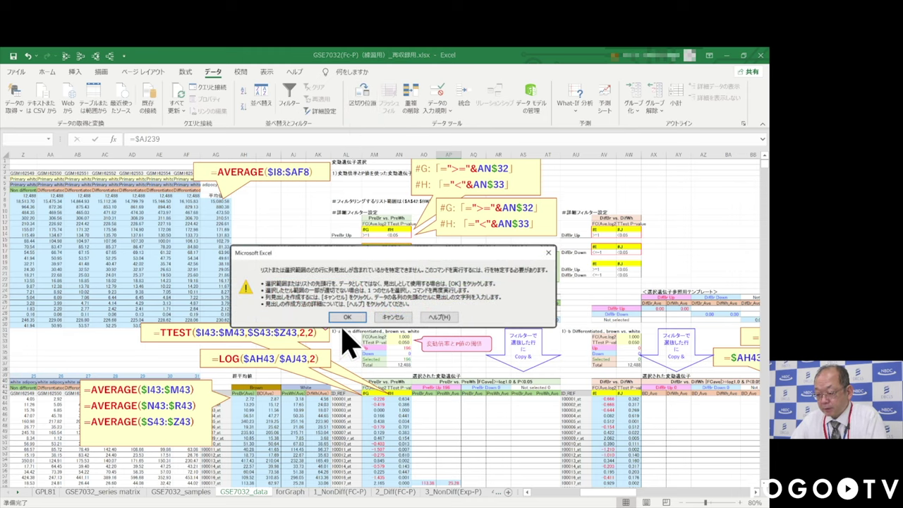
{"action": "left_click", "coordinate": [345, 317]}
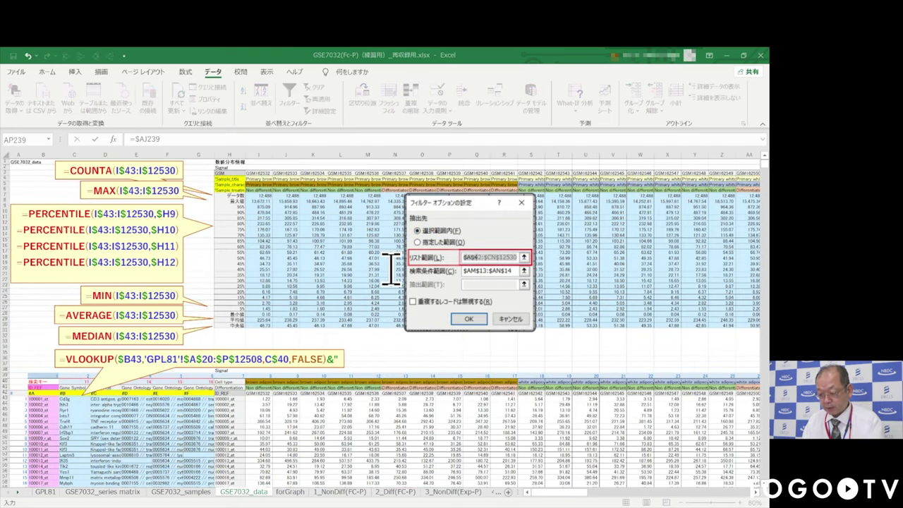
{"action": "type", "text": "data"}
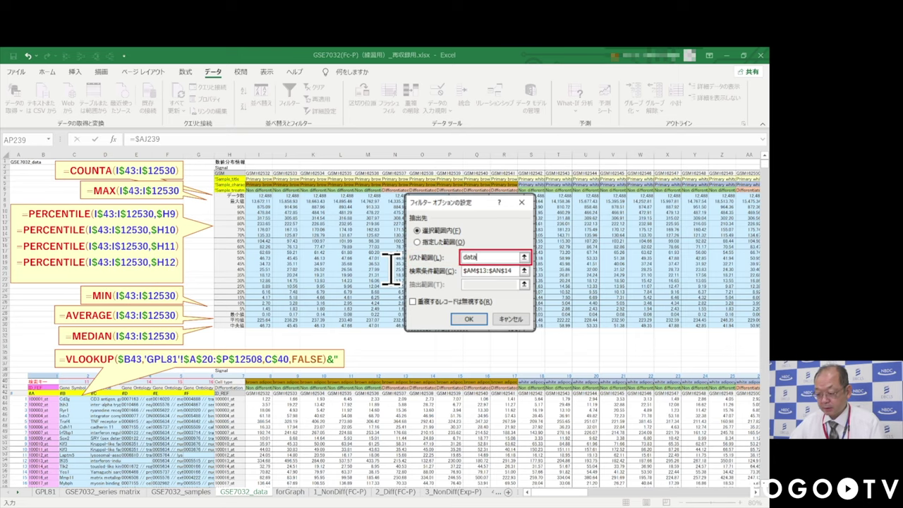
{"action": "key", "text": "Tab"}
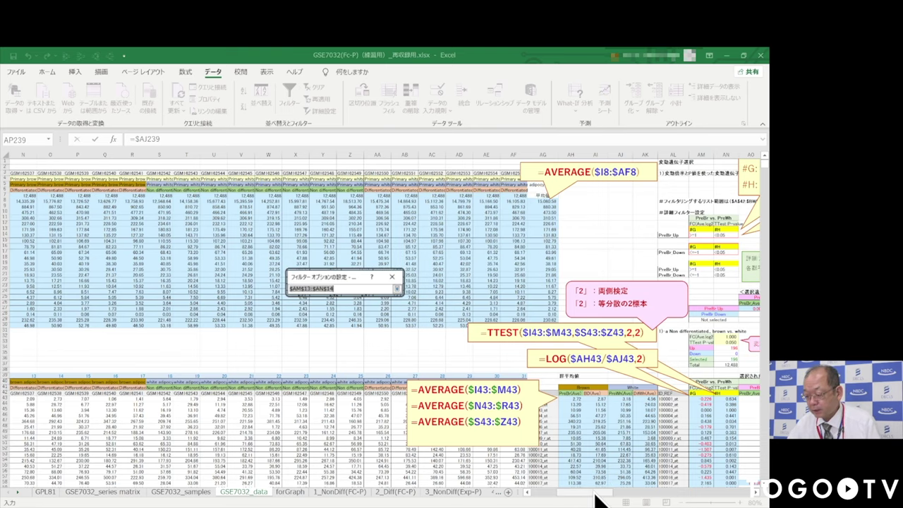
{"action": "scroll", "coordinate": [598, 494], "scroll_direction": "right", "scroll_amount": 5}
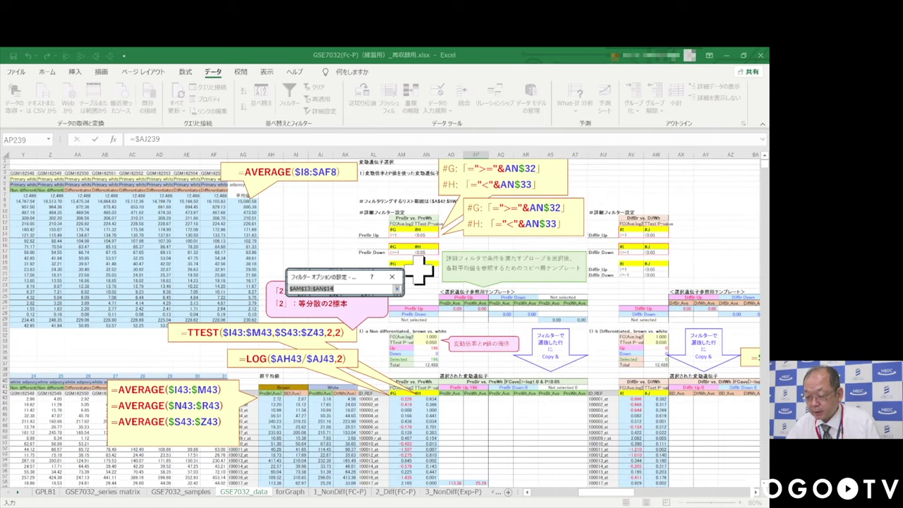
{"action": "left_click", "coordinate": [399, 247]}
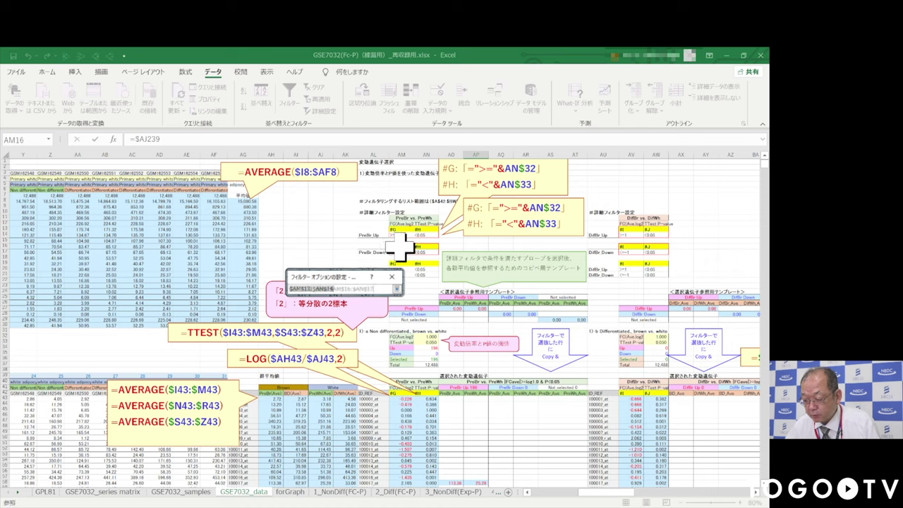
{"action": "left_click_drag", "start_coordinate": [400, 247], "coordinate": [426, 252]}
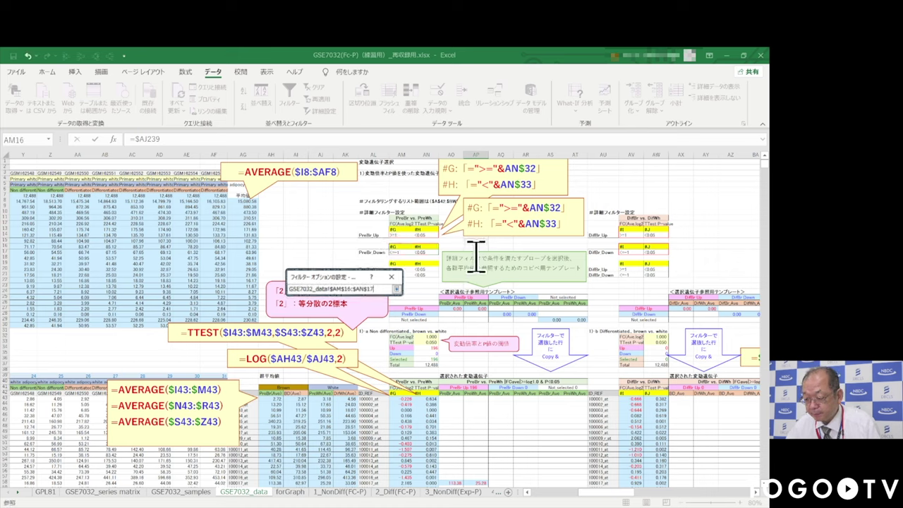
{"action": "key", "text": "Return"}
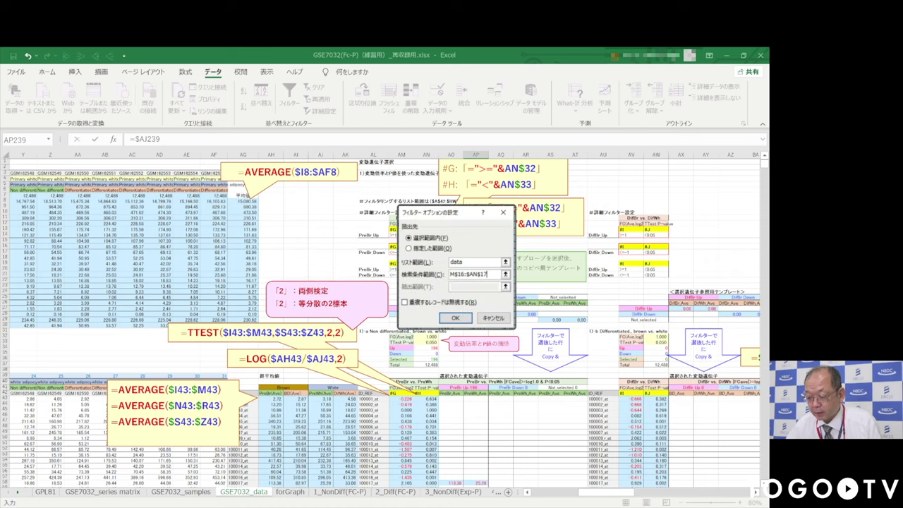
{"action": "key", "text": "Return"}
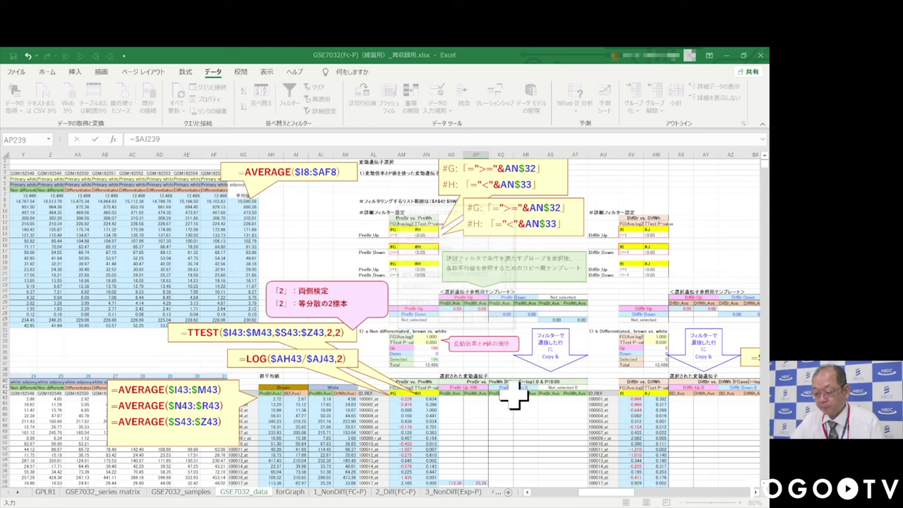
Copy the PreBr Down template row AO28:AT28.
{"action": "scroll", "coordinate": [522, 421], "scroll_direction": "down", "scroll_amount": 4}
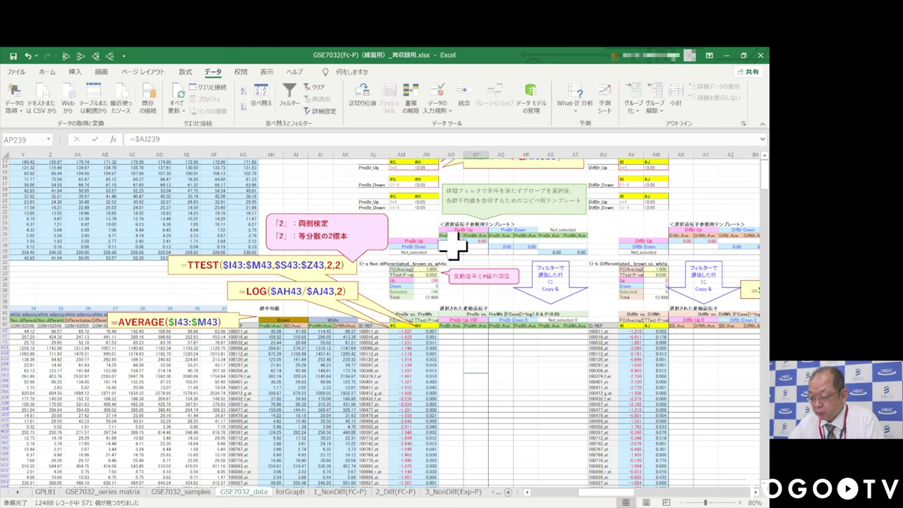
{"action": "left_click_drag", "start_coordinate": [455, 247], "coordinate": [584, 240]}
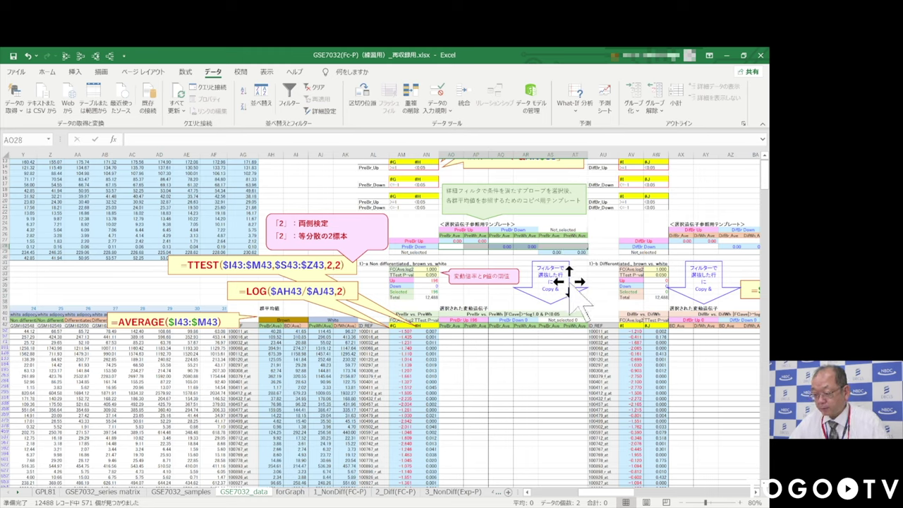
{"action": "key", "text": "ctrl+c"}
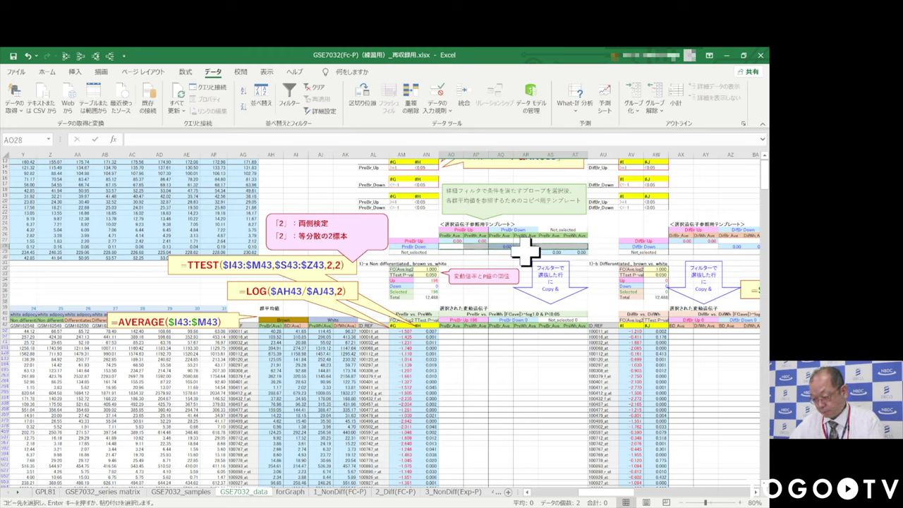
Paste the PreBr Down template into columns AO to AT of all filtered probe rows, from row 52 to row 12446.
{"action": "left_click", "coordinate": [432, 338]}
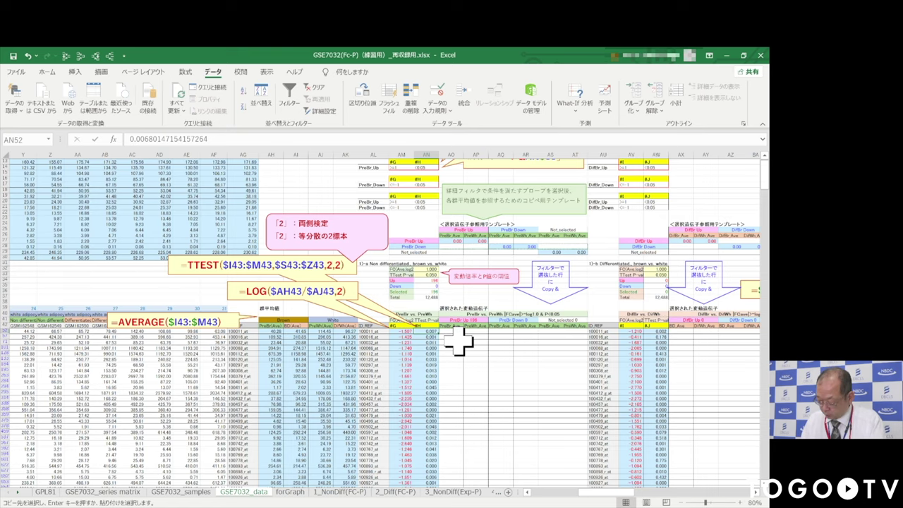
{"action": "key", "text": "ctrl+Down"}
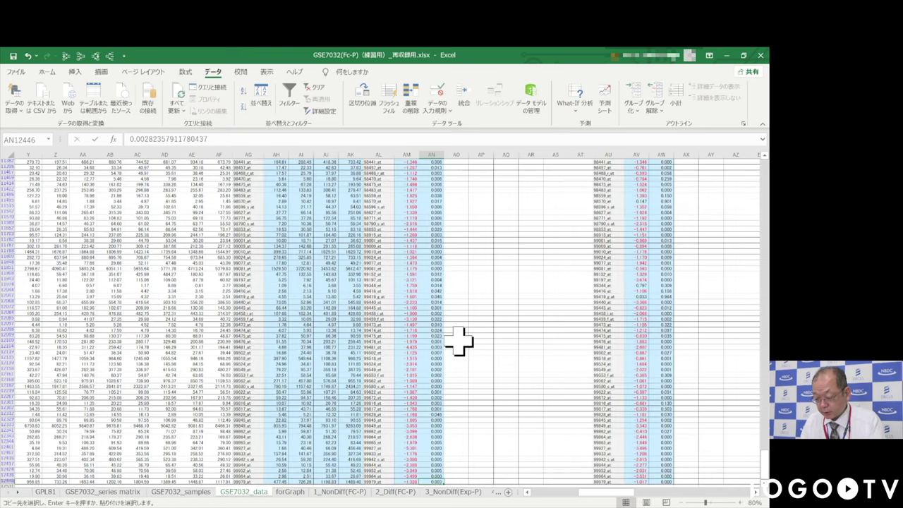
{"action": "key", "text": "Right"}
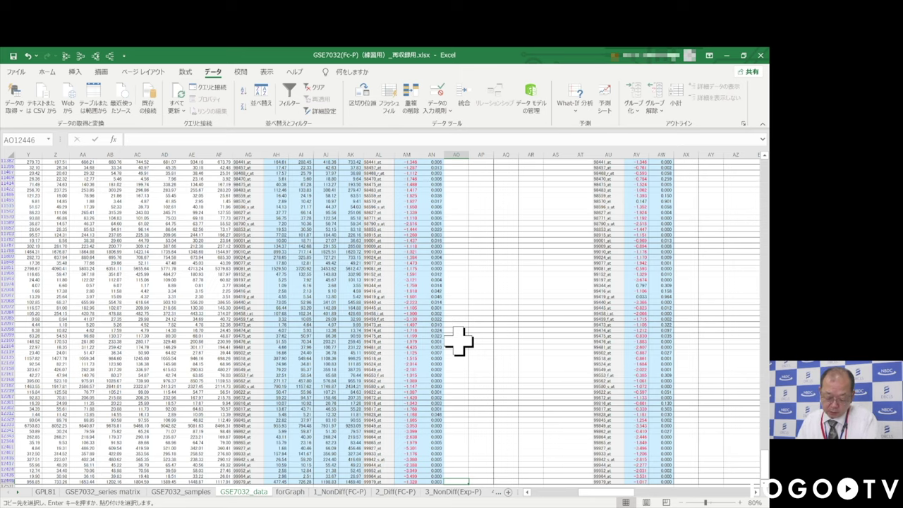
{"action": "key", "text": "ctrl+shift+Up"}
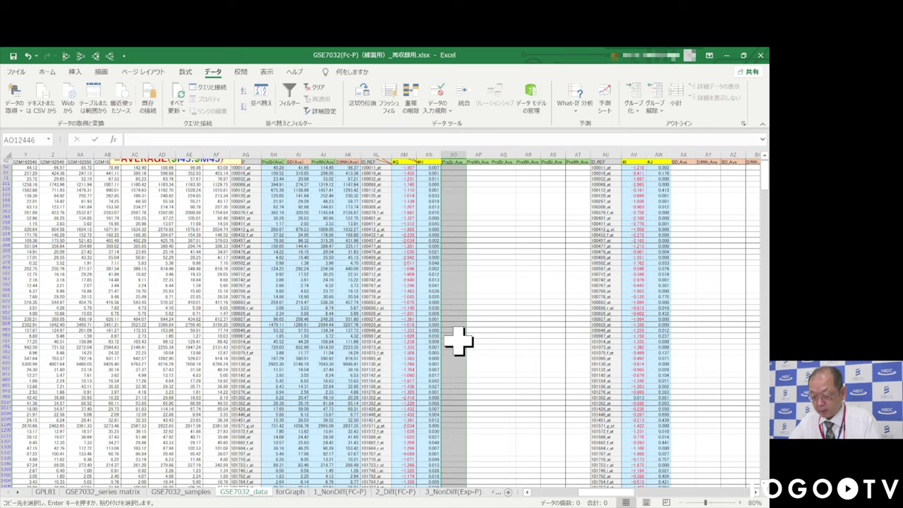
{"action": "key", "text": "ctrl+v"}
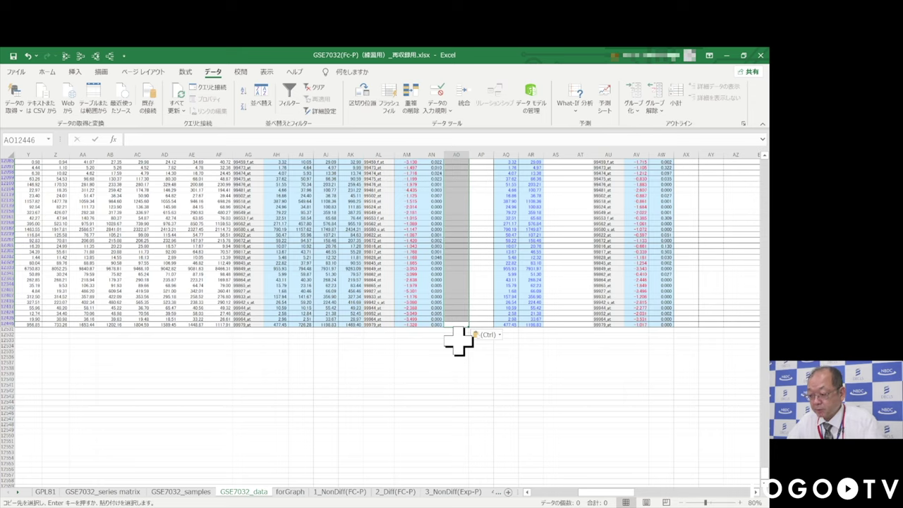
Check the pasted PreBr Down references in column AR, and clear the PreBr Down filter to show all probes.
{"action": "left_click", "coordinate": [523, 320]}
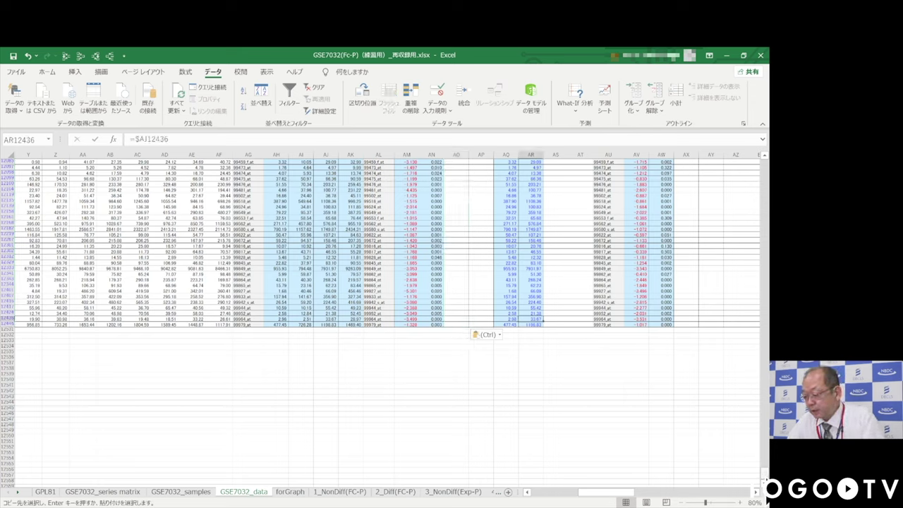
{"action": "left_click_drag", "start_coordinate": [764, 445], "coordinate": [756, 156]}
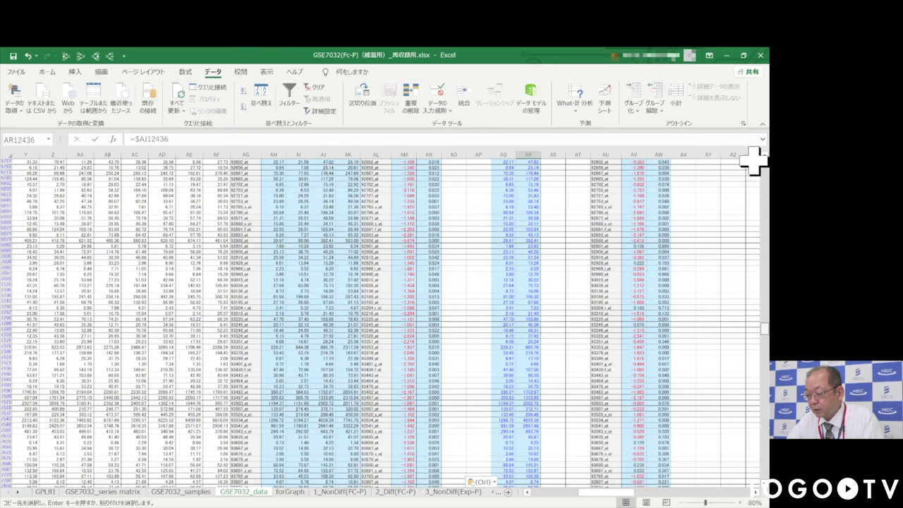
{"action": "left_click", "coordinate": [526, 416]}
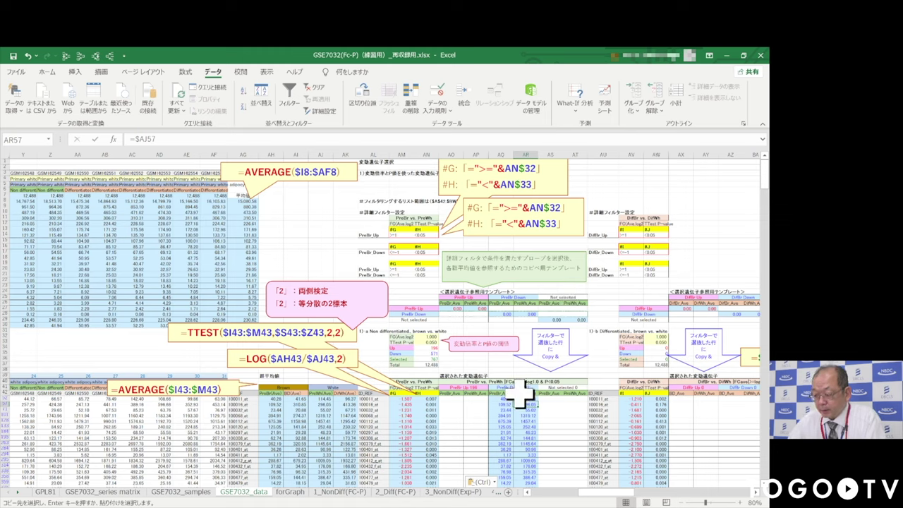
{"action": "left_click", "coordinate": [48, 73]}
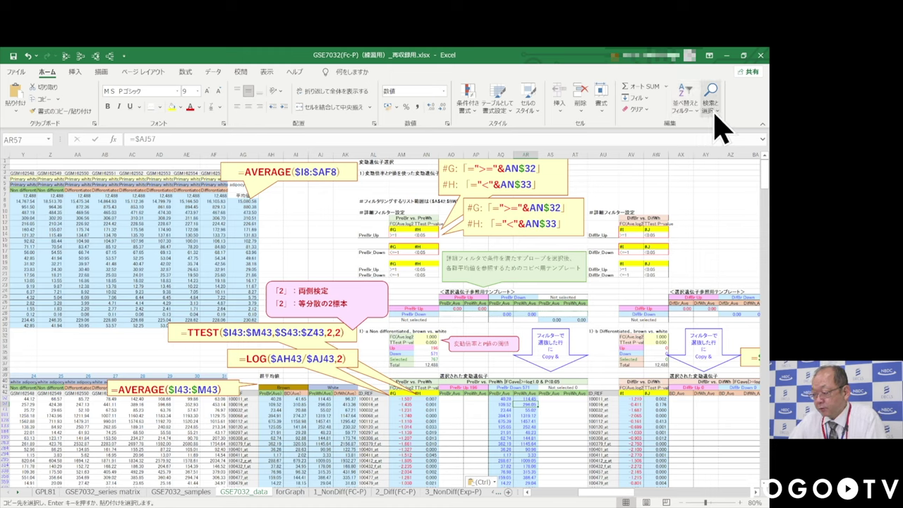
{"action": "left_click", "coordinate": [685, 104]}
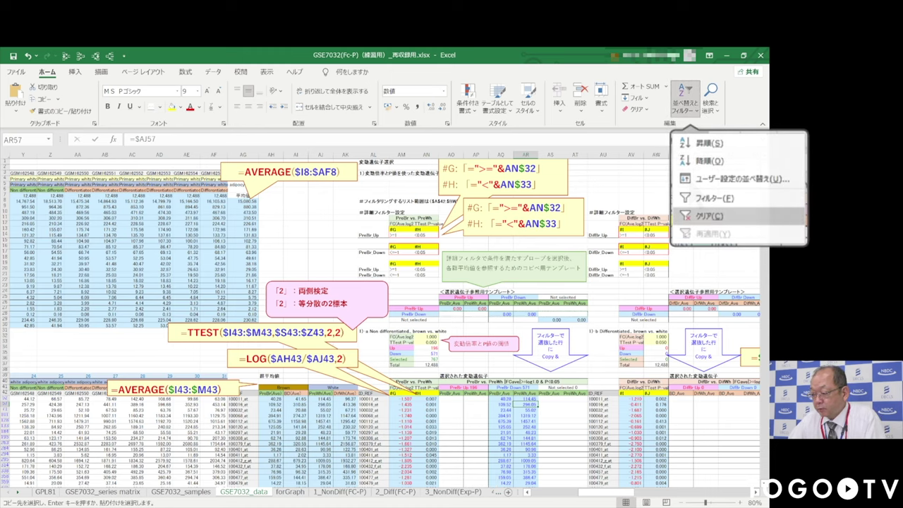
{"action": "left_click", "coordinate": [706, 216]}
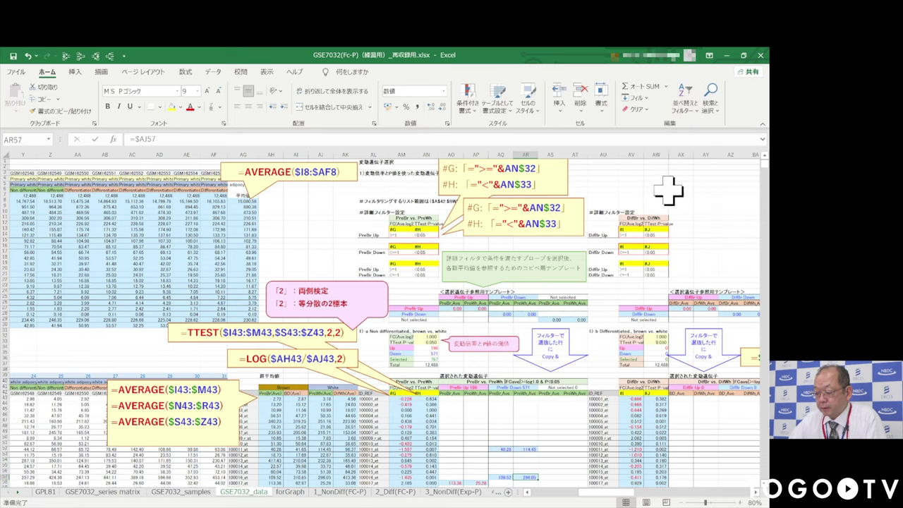
Turn on column filters for the whole probe table under header row 42, from column A to the last data column.
{"action": "left_click", "coordinate": [342, 393]}
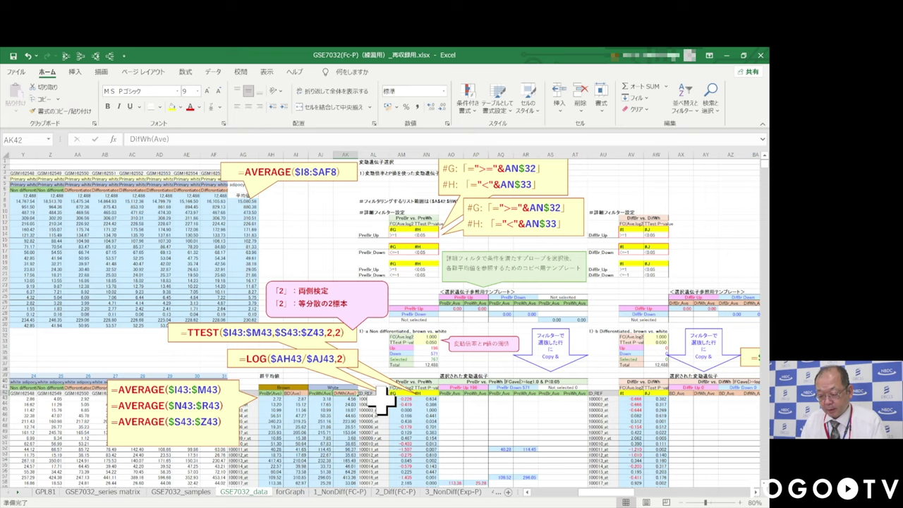
{"action": "key", "text": "Home"}
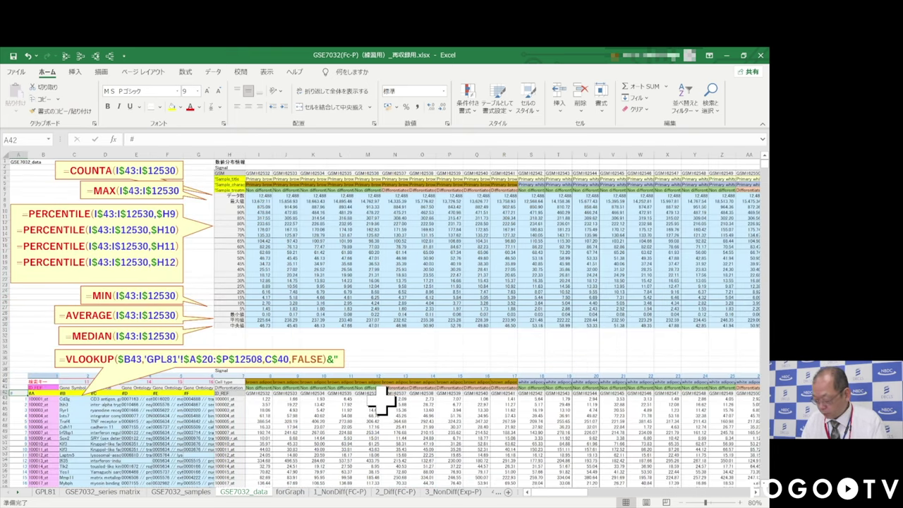
{"action": "key", "text": "ctrl+shift+Right"}
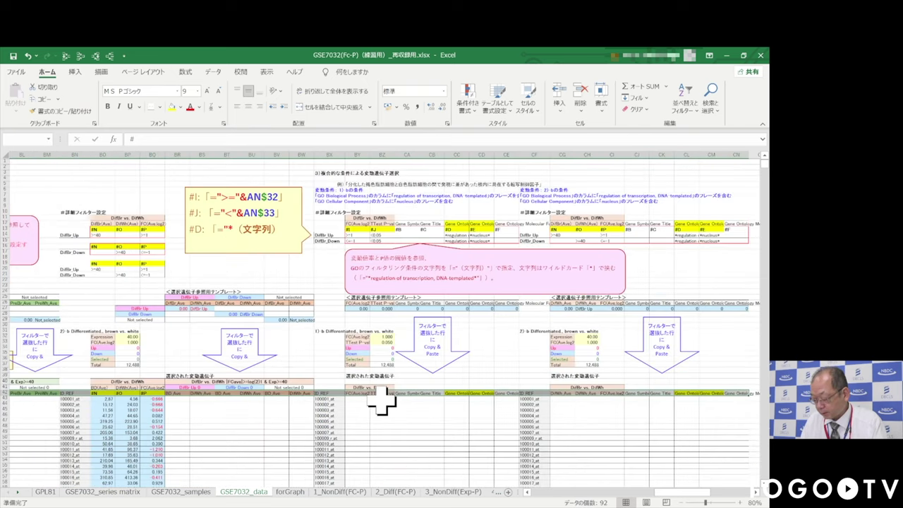
{"action": "key", "text": "ctrl+shift+Down"}
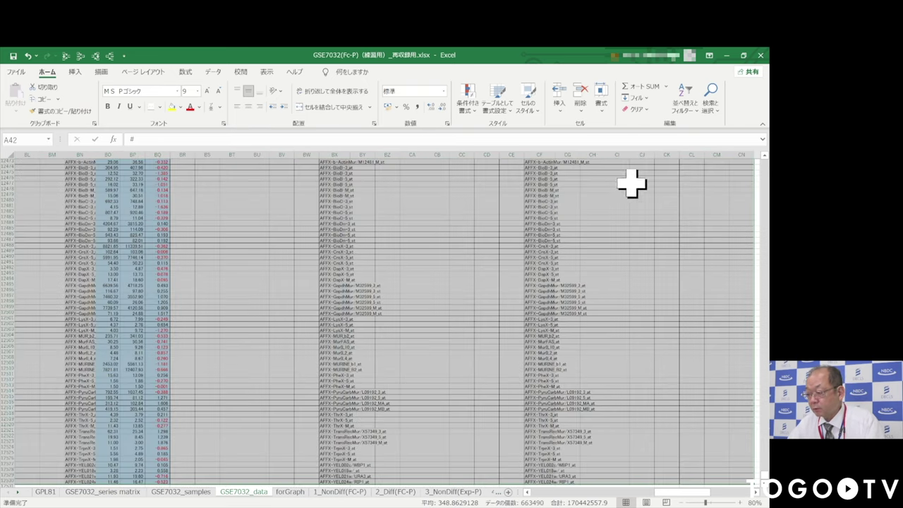
{"action": "left_click", "coordinate": [690, 110]}
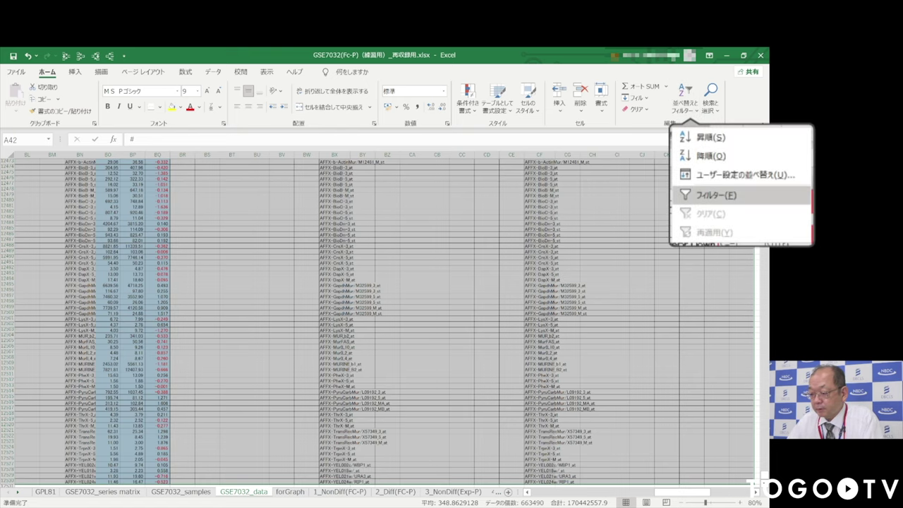
{"action": "left_click", "coordinate": [709, 194]}
{"action": "scroll", "coordinate": [605, 205], "scroll_direction": "up", "scroll_amount": 2}
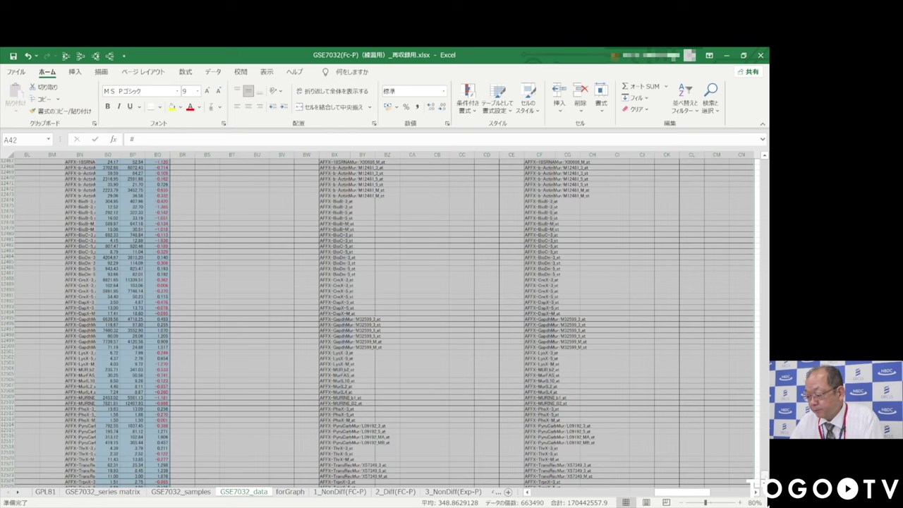
{"action": "left_click_drag", "start_coordinate": [763, 485], "coordinate": [758, 145]}
{"action": "scroll", "coordinate": [560, 232], "scroll_direction": "down", "scroll_amount": 3}
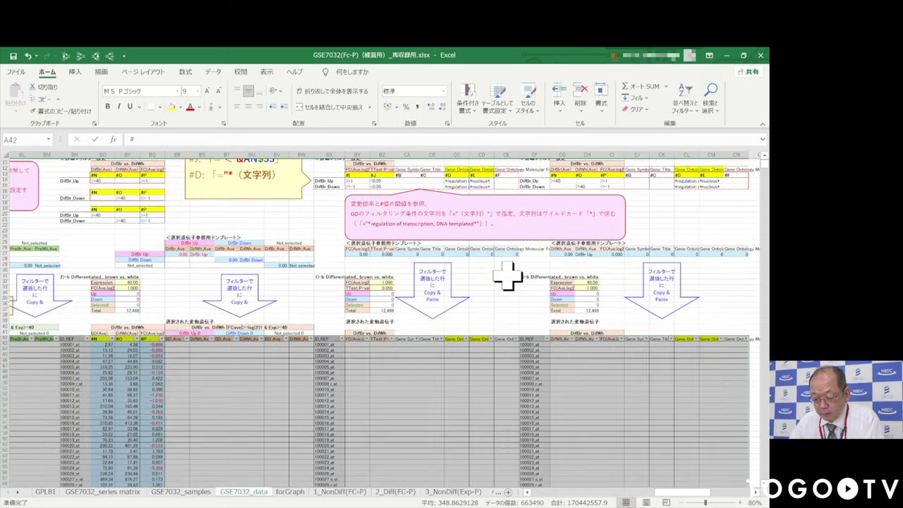
{"action": "scroll", "coordinate": [507, 276], "scroll_direction": "down", "scroll_amount": 1}
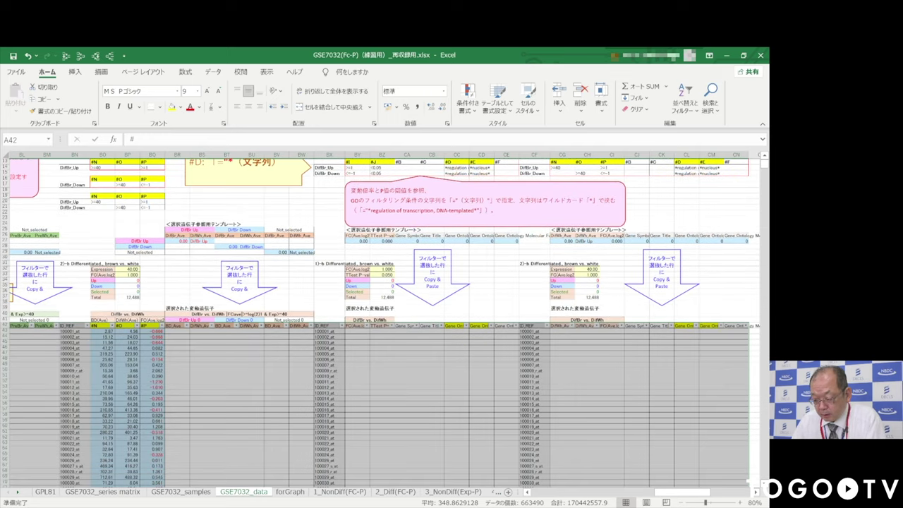
{"action": "left_click_drag", "start_coordinate": [665, 493], "coordinate": [607, 494]}
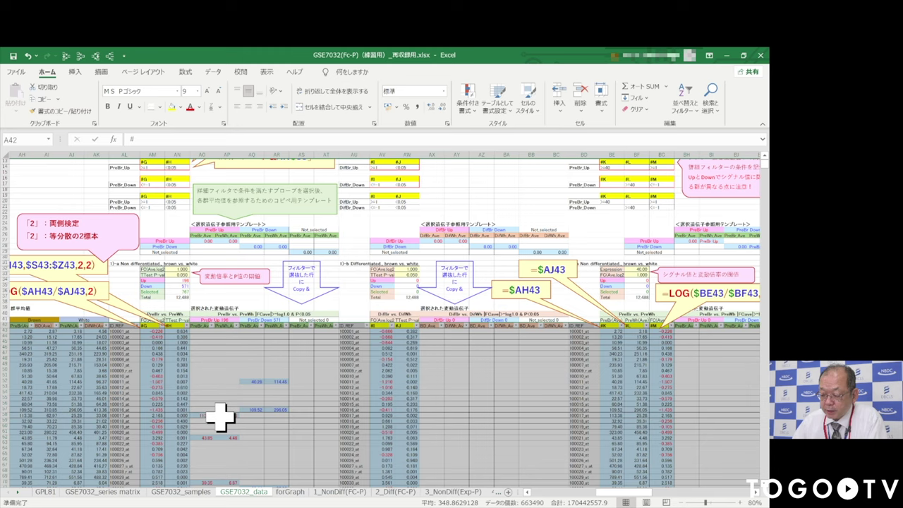
{"action": "left_click", "coordinate": [272, 412]}
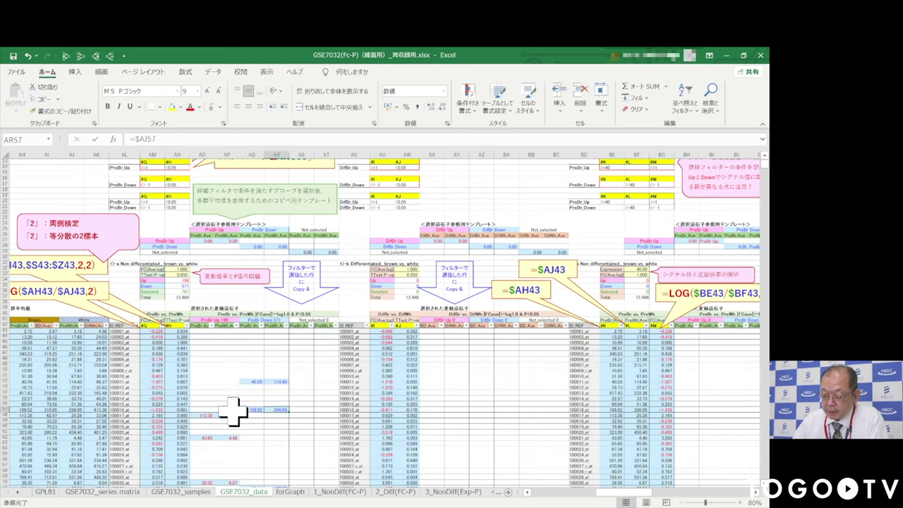
Filter the PreWh_Ave column of the PreBr Up group (AP) to show only blank cells.
{"action": "left_click", "coordinate": [213, 324]}
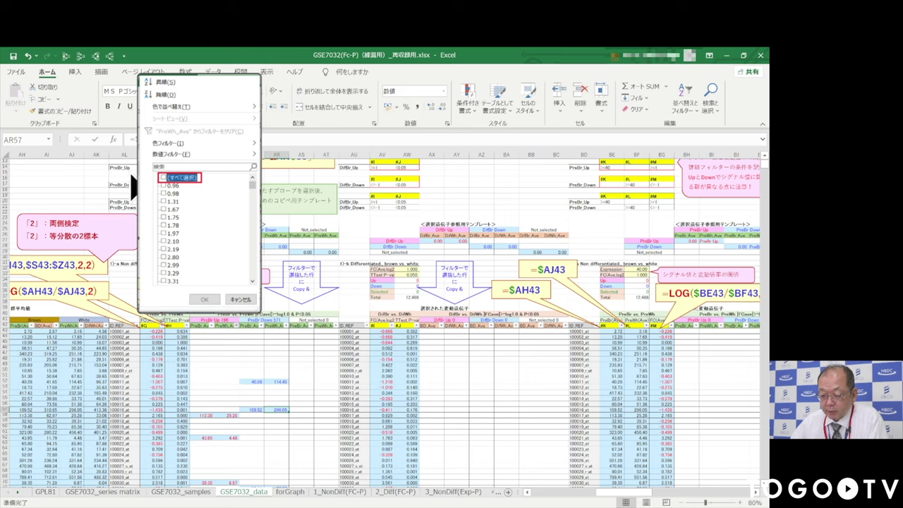
{"action": "scroll", "coordinate": [208, 233], "scroll_direction": "down", "scroll_amount": 10}
{"action": "left_click", "coordinate": [168, 292]}
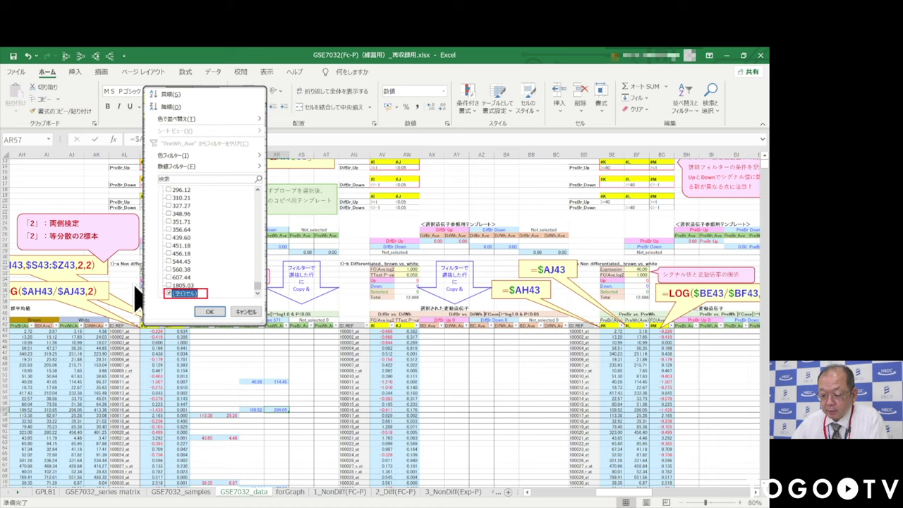
{"action": "left_click", "coordinate": [210, 311]}
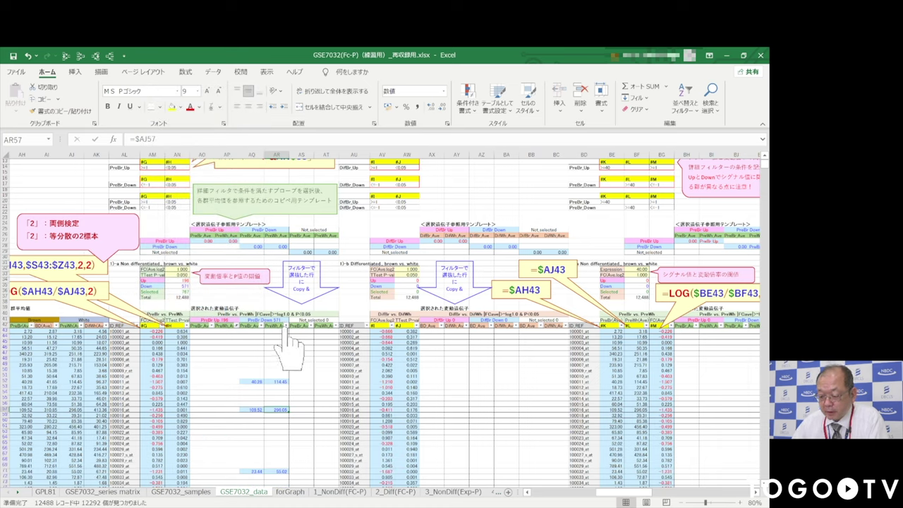
Filter the PreWh_Ave column of the PreBr Down group (AR) to show only blank cells.
{"action": "left_click", "coordinate": [289, 325]}
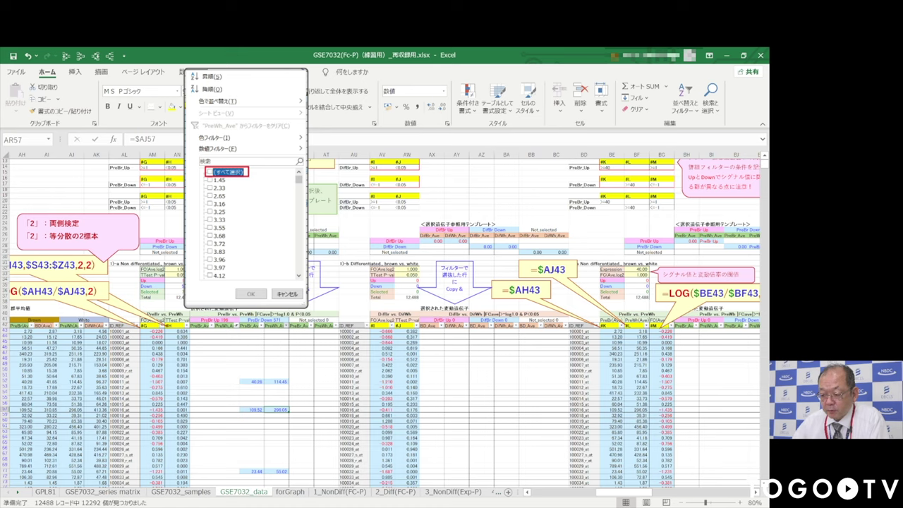
{"action": "scroll", "coordinate": [247, 225], "scroll_direction": "down", "scroll_amount": 15}
{"action": "left_click", "coordinate": [210, 283]}
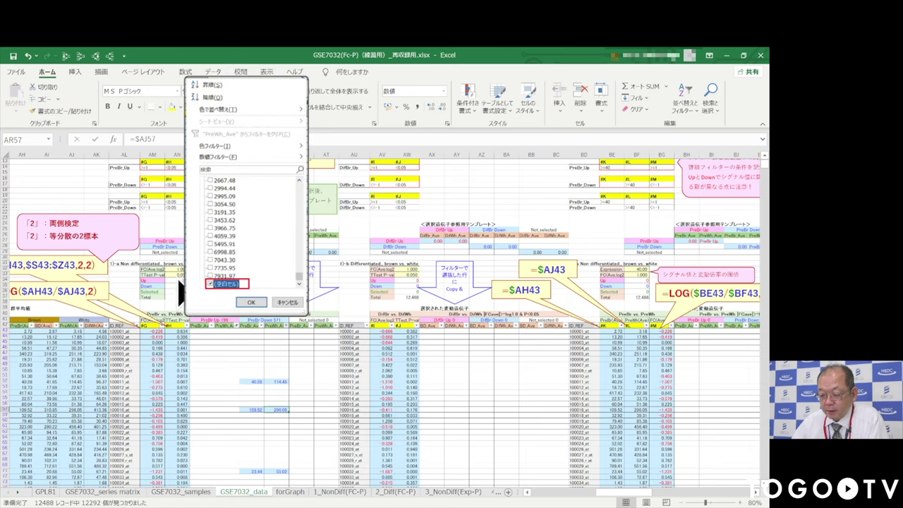
{"action": "key", "text": "Return"}
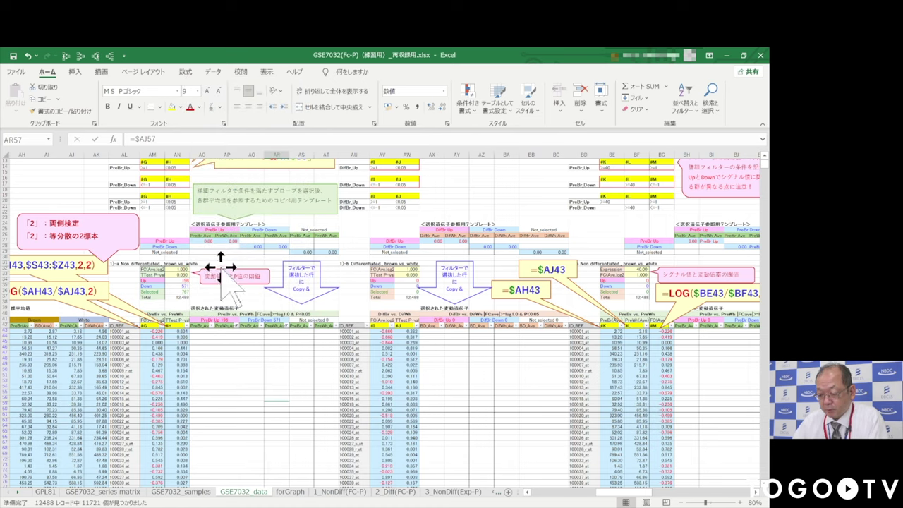
Copy the Not_selected template row AO29:AT29 into columns AO to AT of all filtered probe rows, from row 43 to row 12530.
{"action": "left_click_drag", "start_coordinate": [204, 252], "coordinate": [338, 252]}
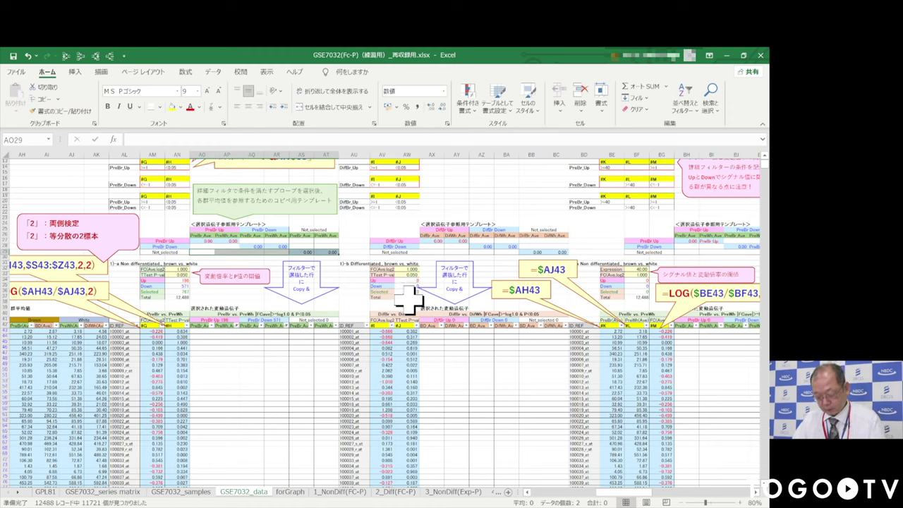
{"action": "key", "text": "ctrl+c"}
{"action": "left_click", "coordinate": [182, 329]}
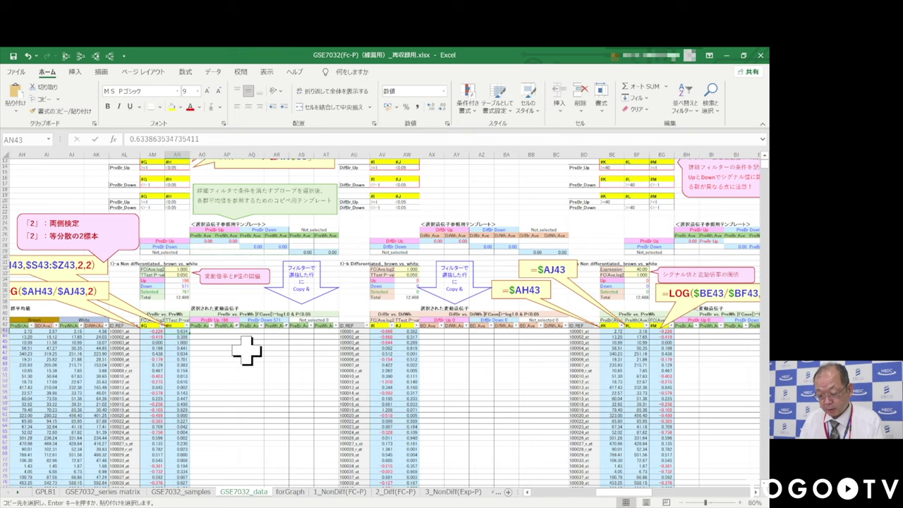
{"action": "key", "text": "ctrl+Down"}
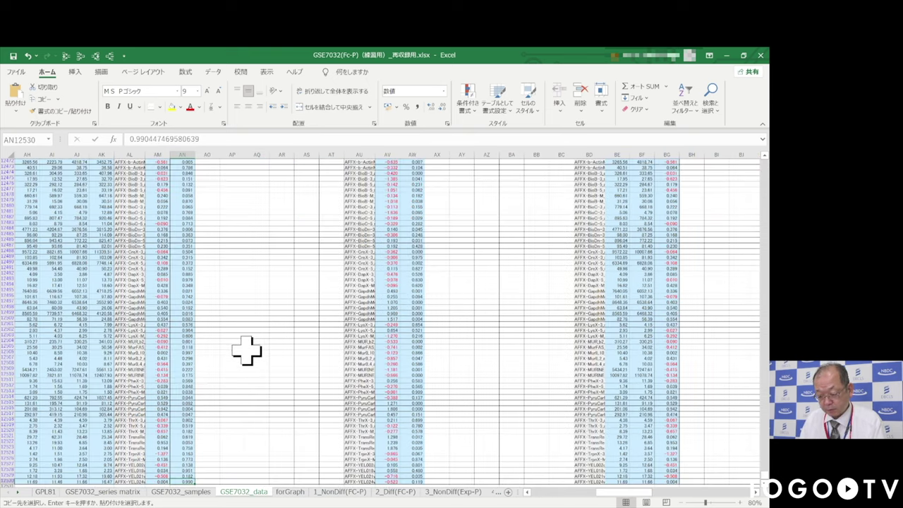
{"action": "key", "text": "Right"}
{"action": "key", "text": "ctrl+shift+Up"}
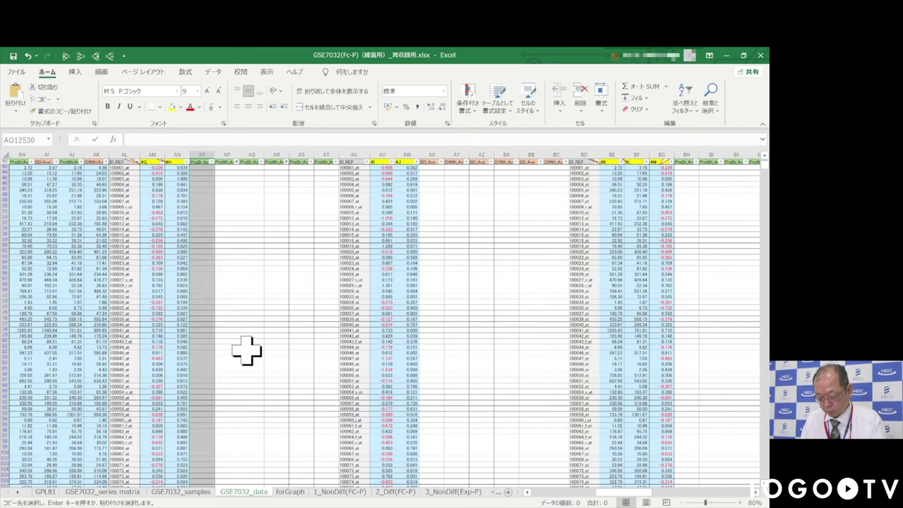
{"action": "key", "text": "ctrl+v"}
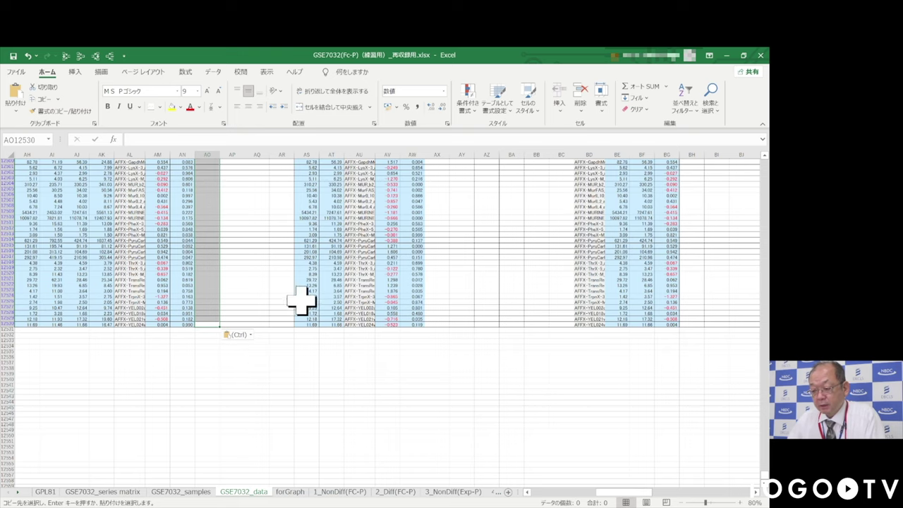
Clear the column filters to show all probes, and check the filled Up, Down and Not_selected columns from the header row.
{"action": "scroll", "coordinate": [332, 307], "scroll_direction": "up", "scroll_amount": 14}
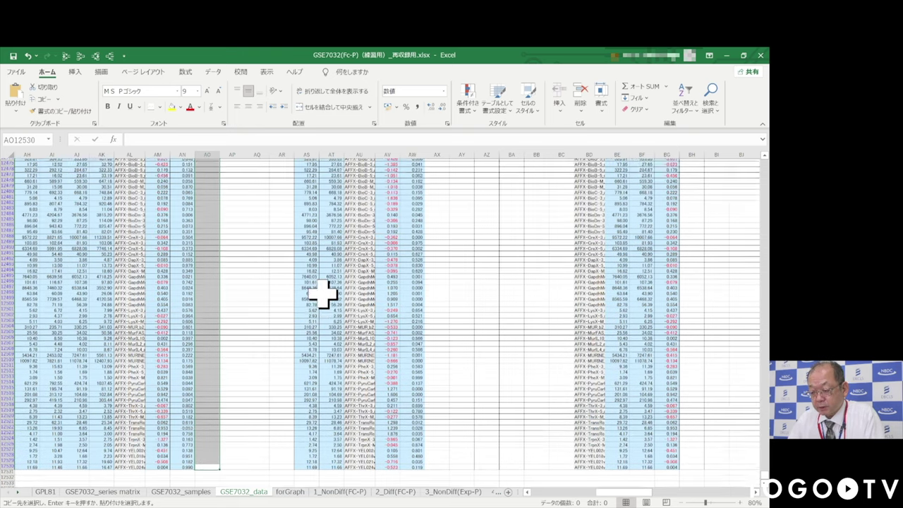
{"action": "left_click", "coordinate": [690, 113]}
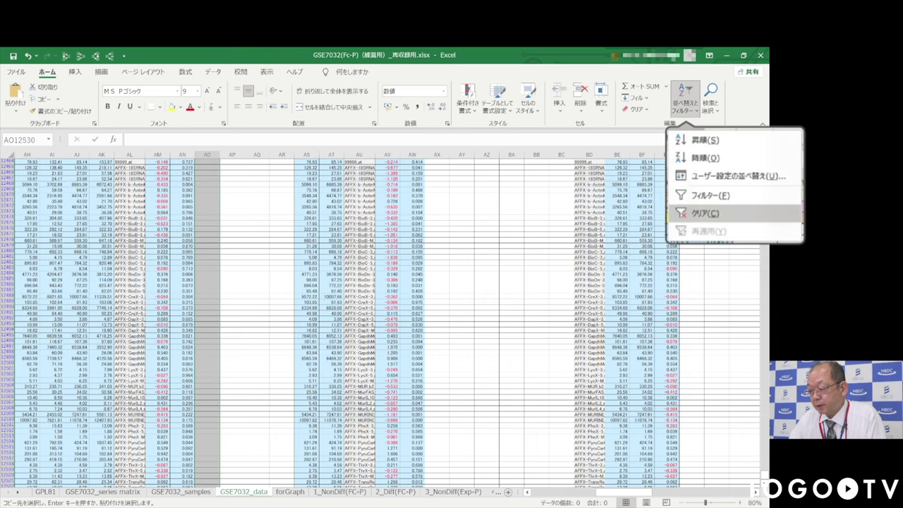
{"action": "left_click", "coordinate": [702, 213]}
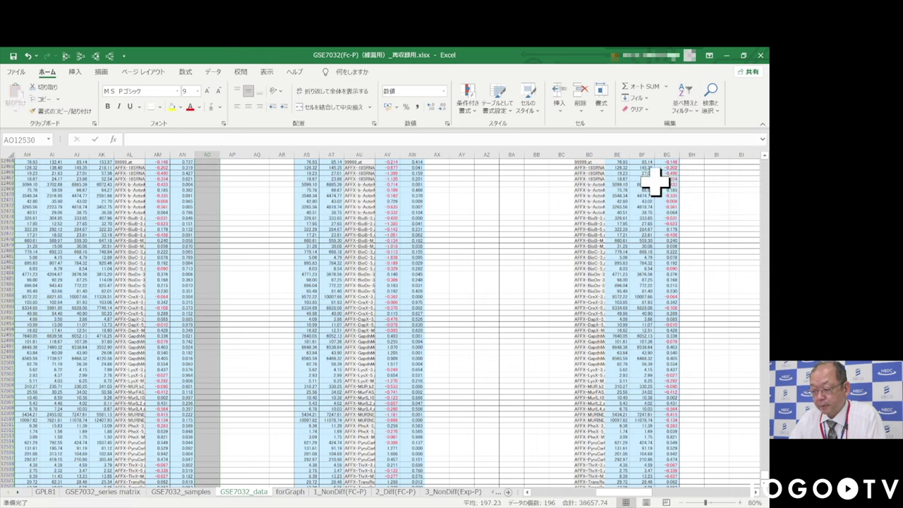
{"action": "left_click", "coordinate": [178, 229]}
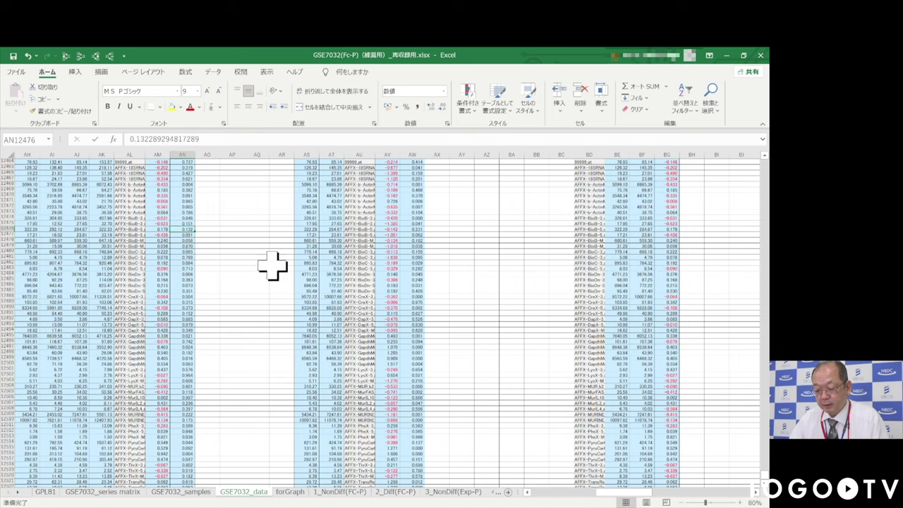
{"action": "key", "text": "ctrl+Up"}
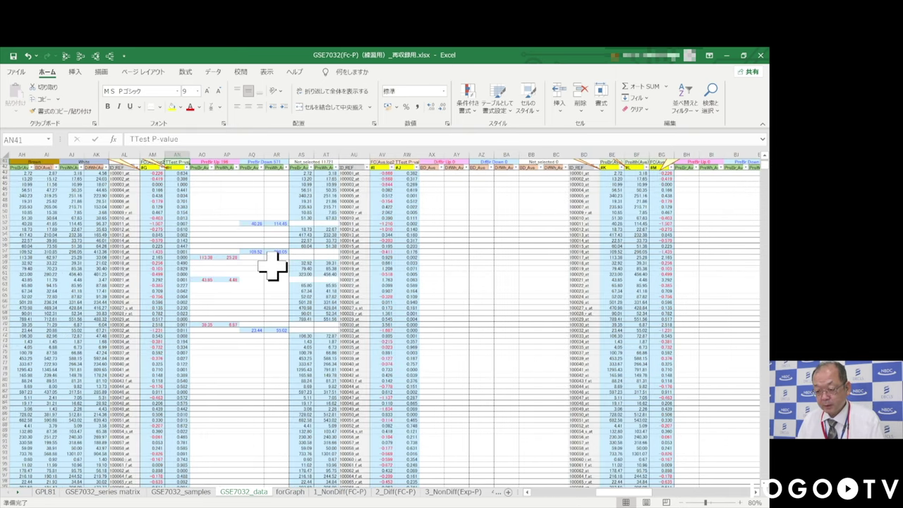
{"action": "scroll", "coordinate": [272, 265], "scroll_direction": "up", "scroll_amount": 3}
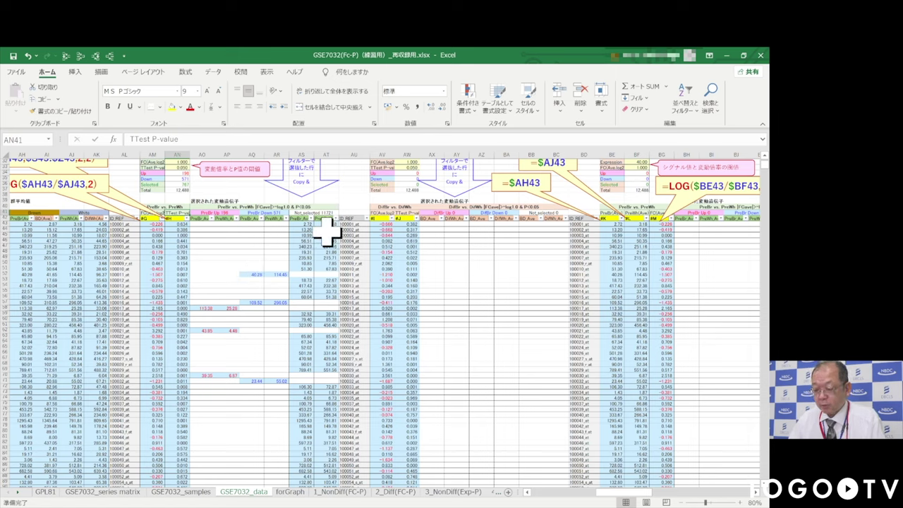
Replace the formulas in AN43:AT12530 with their values by copying the range and pasting values in place, and check cell AS47.
{"action": "left_click", "coordinate": [176, 225]}
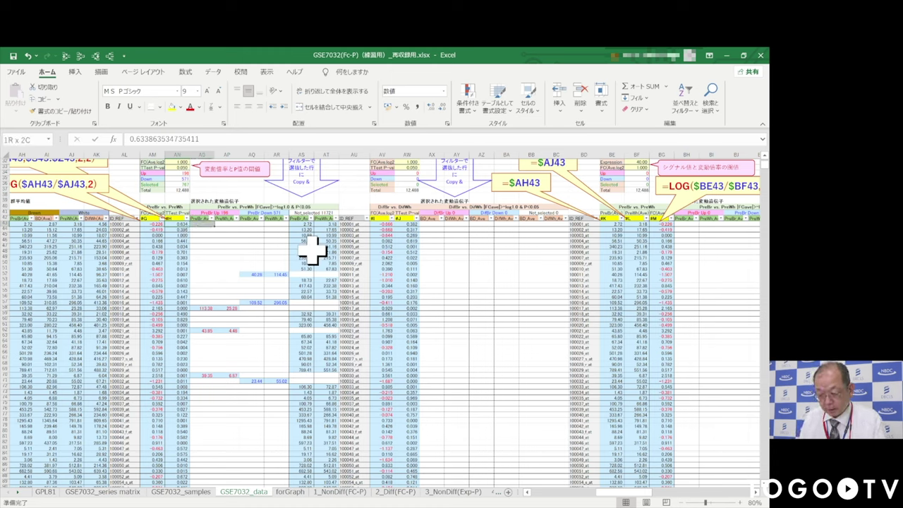
{"action": "left_click_drag", "start_coordinate": [252, 225], "coordinate": [301, 225]}
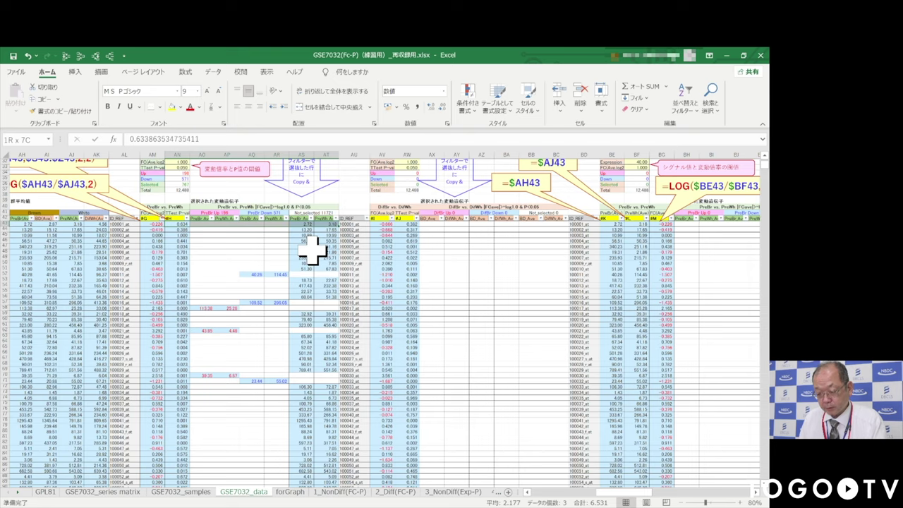
{"action": "key", "text": "ctrl+shift+Down"}
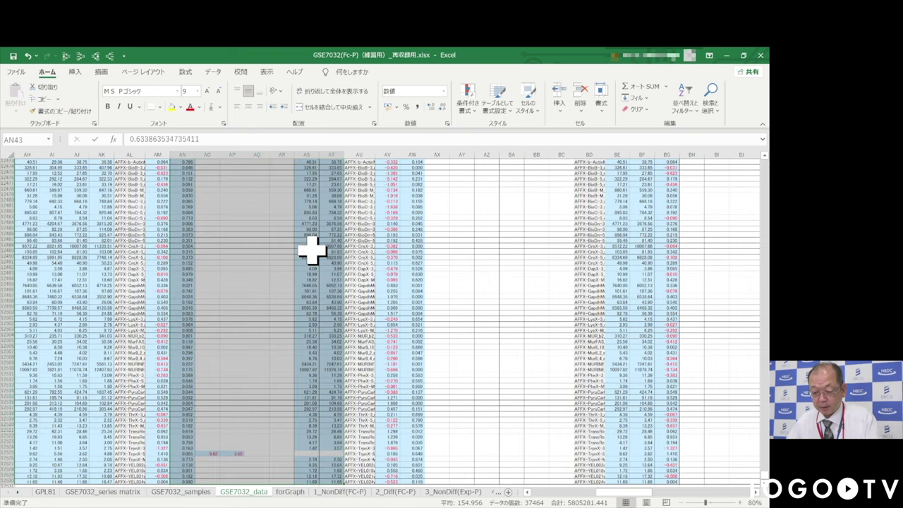
{"action": "key", "text": "ctrl+c"}
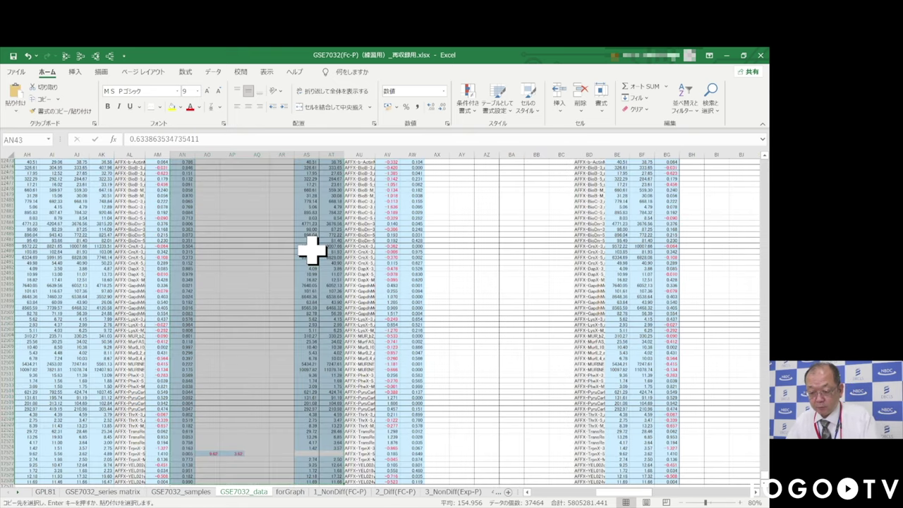
{"action": "left_click", "coordinate": [15, 113]}
{"action": "left_click", "coordinate": [44, 183]}
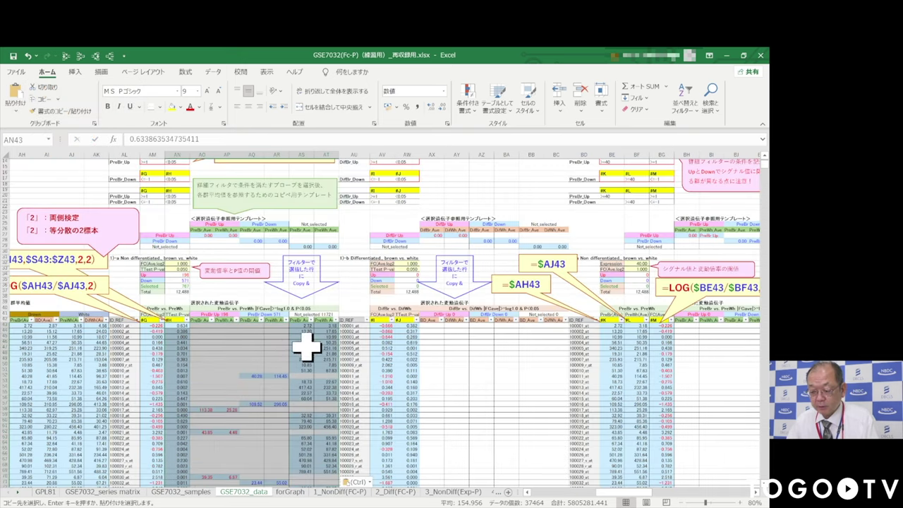
{"action": "left_click", "coordinate": [309, 347]}
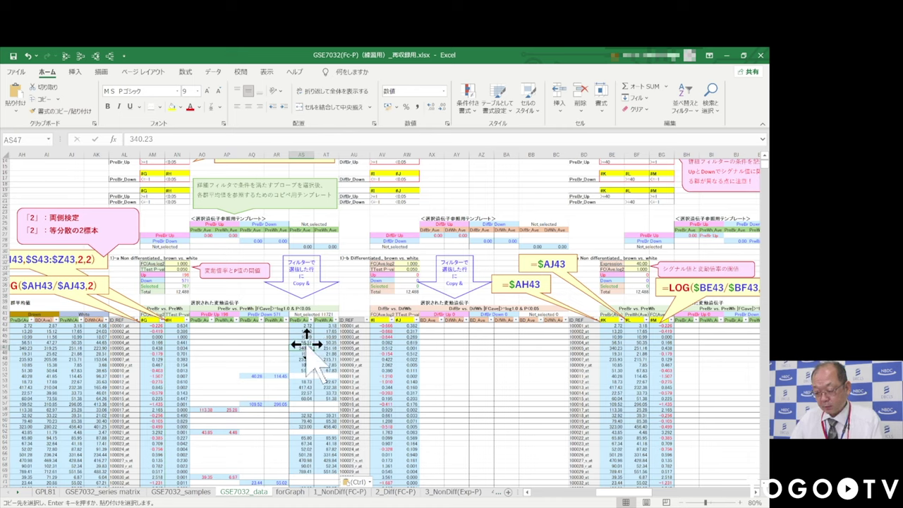
Examine the brown versus white pre-adipocyte scatter plot on sheet 1_NonDiff(FC-P), and return to sheet GSE7032_data.
{"action": "left_click", "coordinate": [341, 491]}
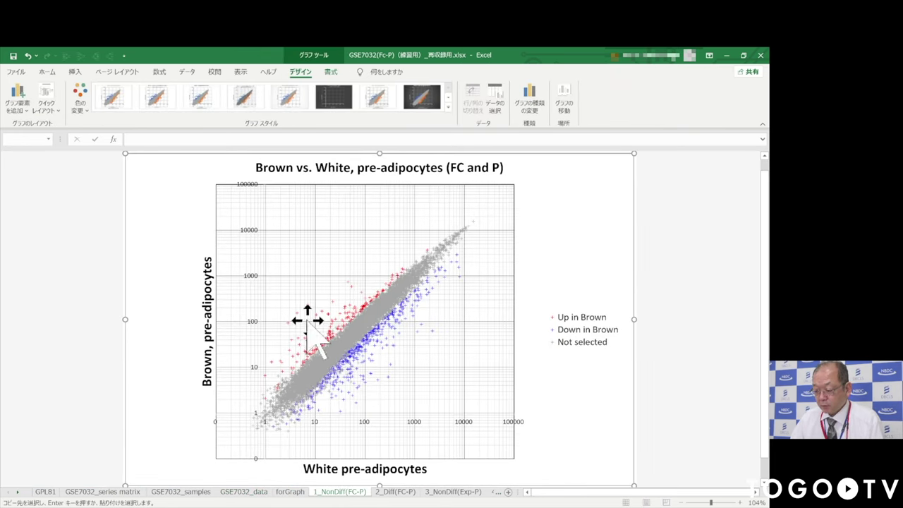
{"action": "left_click", "coordinate": [242, 493]}
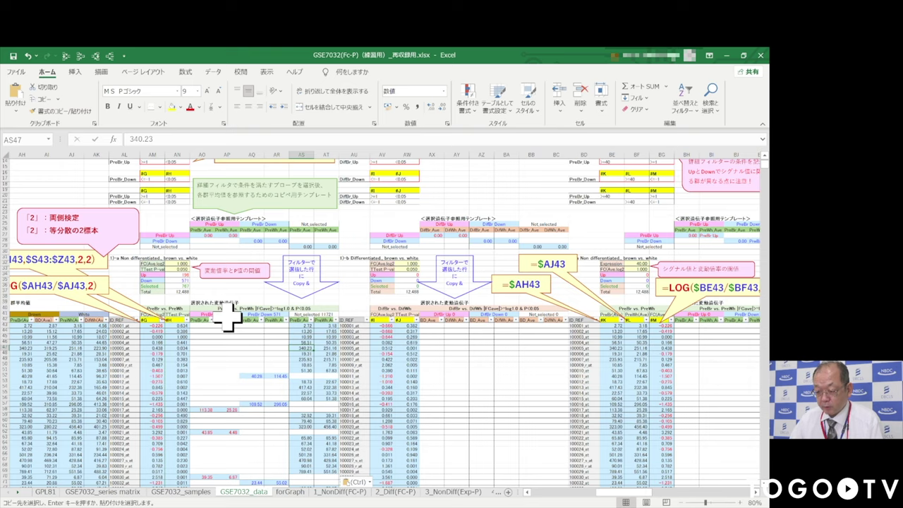
Compare the pre-adipocyte scatter plot on sheet 1_NonDiff(FC-P) with the Up, Down and Not_selected columns on GSE7032_data, and check cell AN45.
{"action": "left_click", "coordinate": [339, 492]}
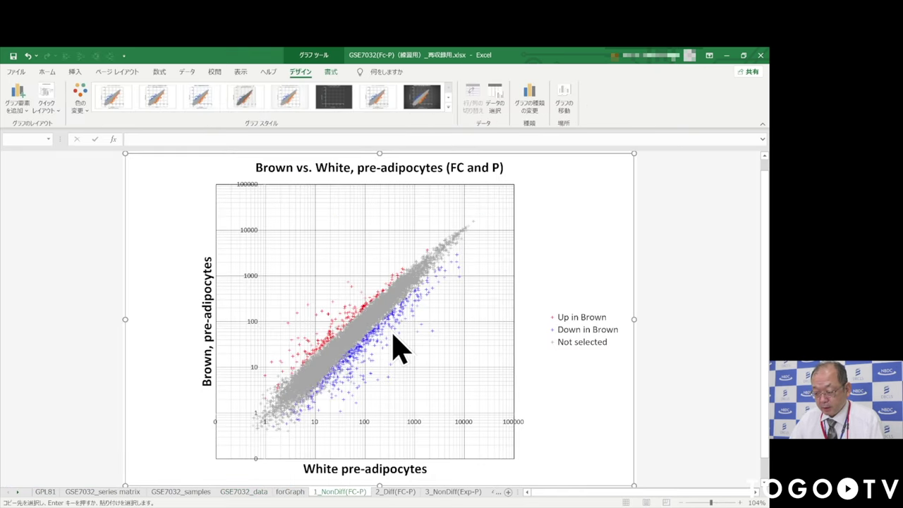
{"action": "left_click", "coordinate": [256, 493]}
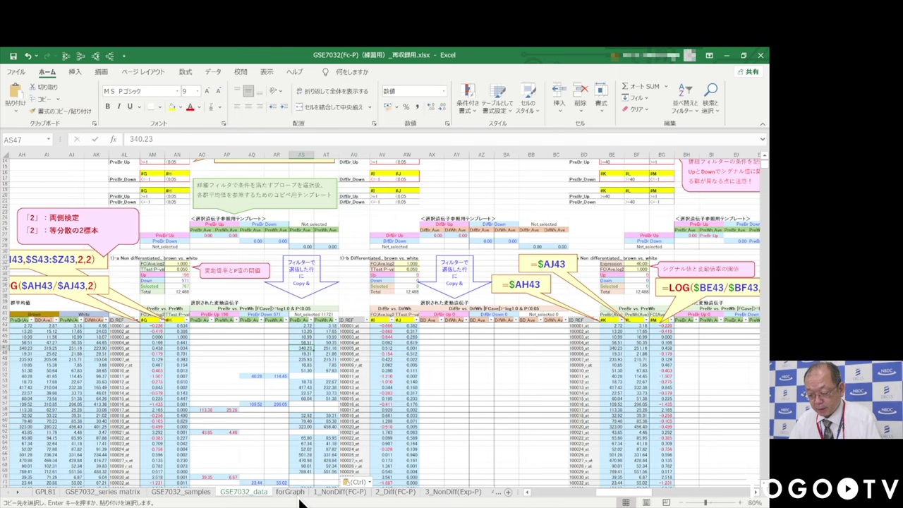
{"action": "left_click", "coordinate": [343, 492]}
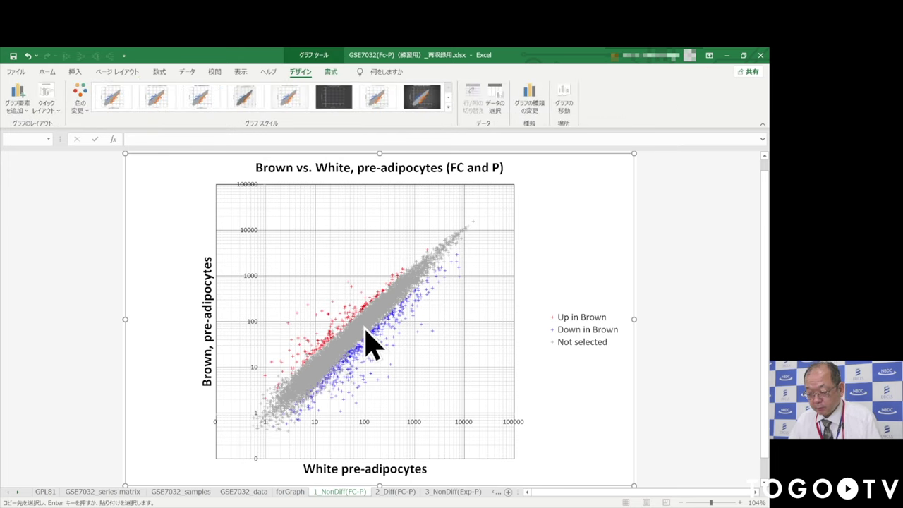
{"action": "left_click", "coordinate": [251, 493]}
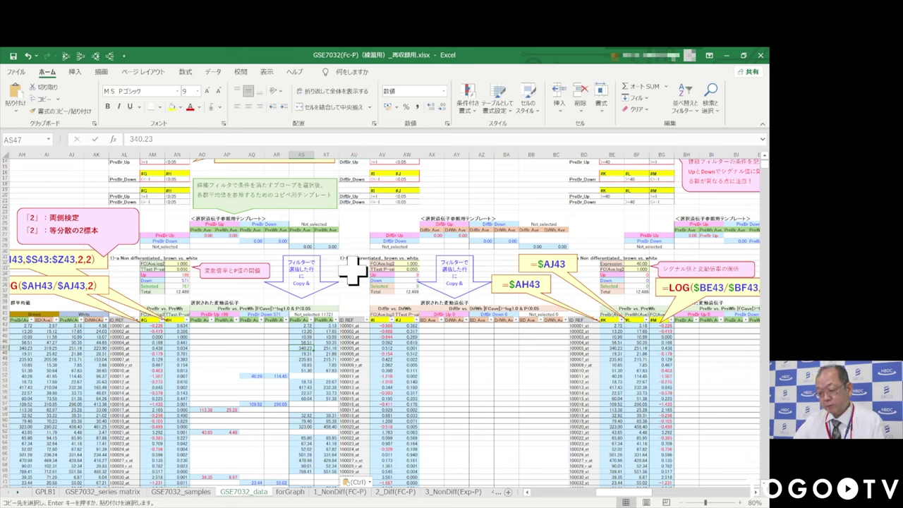
{"action": "left_click", "coordinate": [334, 493]}
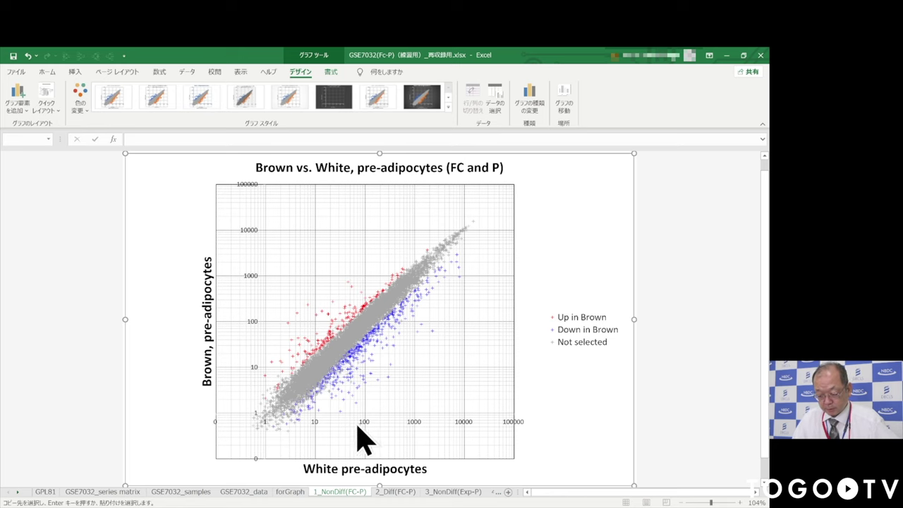
{"action": "left_click", "coordinate": [248, 493]}
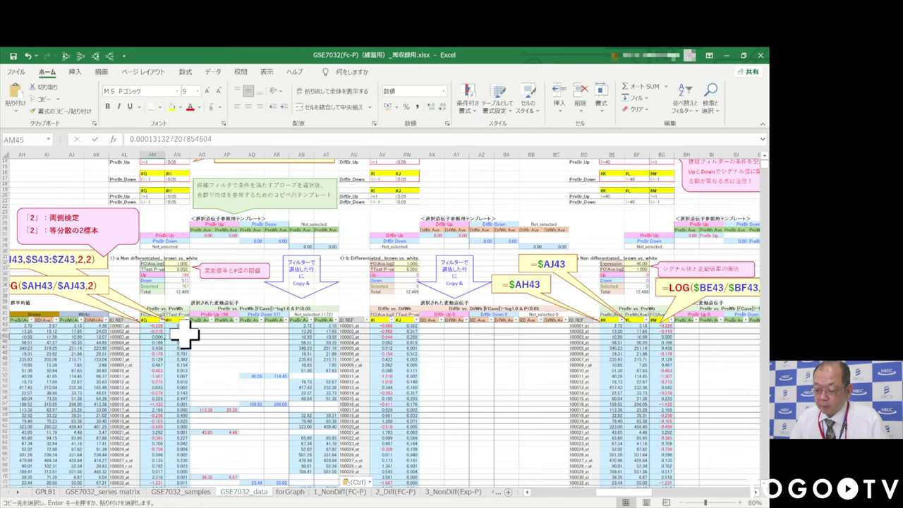
{"action": "left_click", "coordinate": [180, 336]}
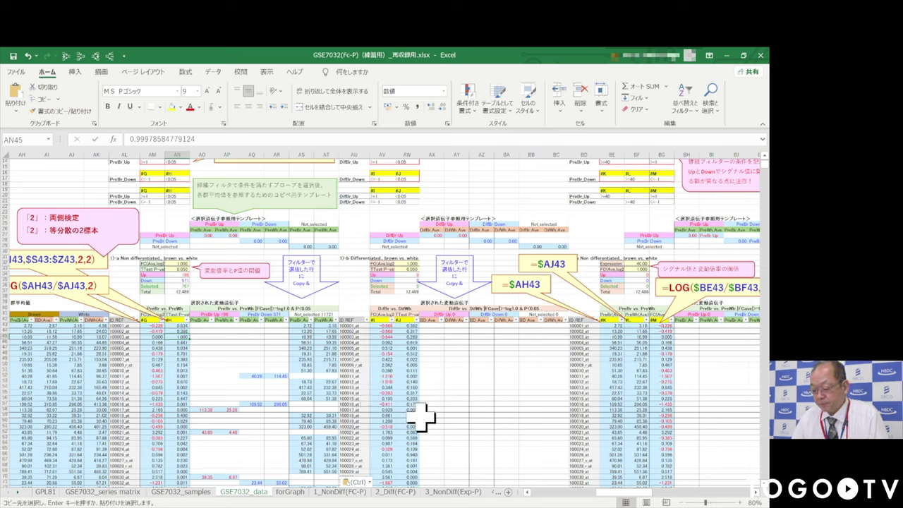
Open the advanced filter options for the signal-value and fold-change selection and set the list range to data.
{"action": "scroll", "coordinate": [476, 387], "scroll_direction": "up", "scroll_amount": 1}
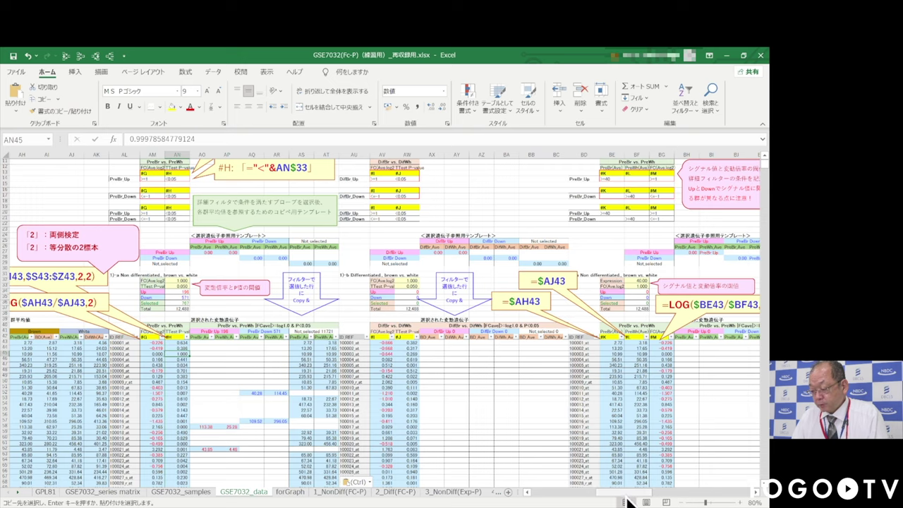
{"action": "scroll", "coordinate": [630, 501], "scroll_direction": "right", "scroll_amount": 5}
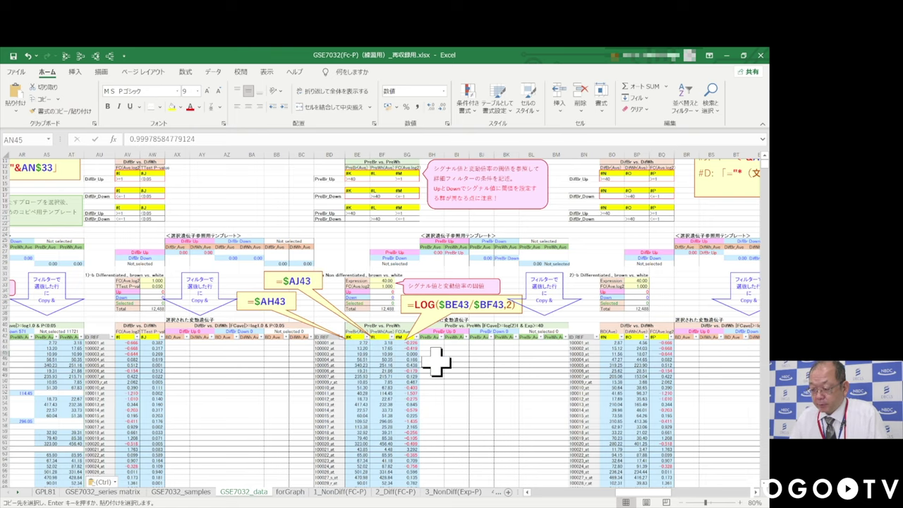
{"action": "scroll", "coordinate": [433, 362], "scroll_direction": "up", "scroll_amount": 1}
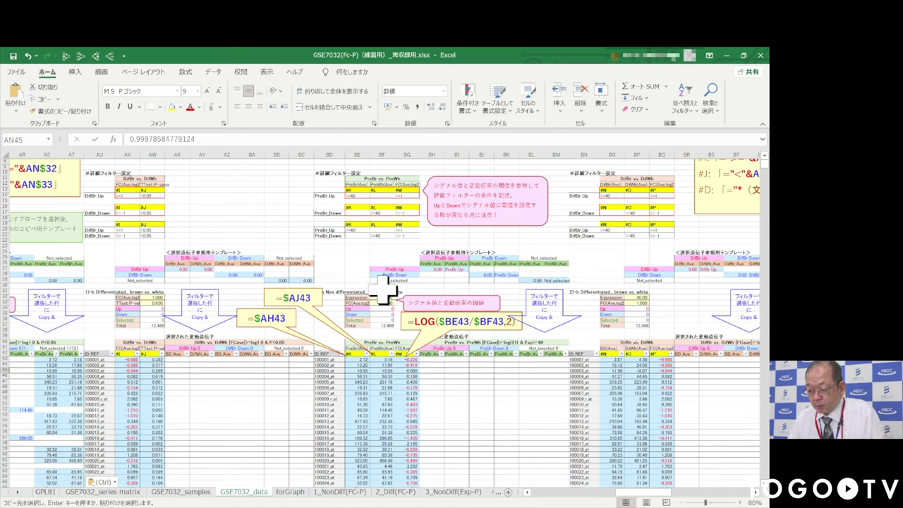
{"action": "left_click", "coordinate": [212, 72]}
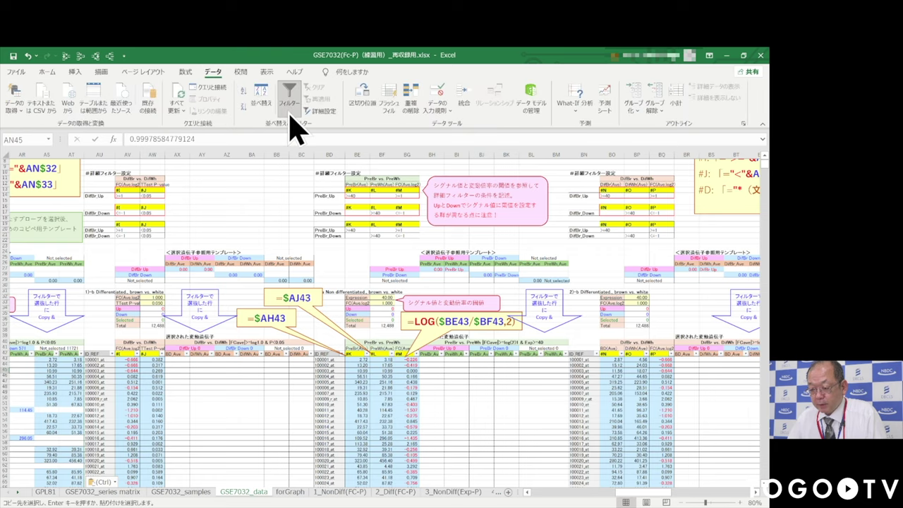
{"action": "left_click", "coordinate": [319, 111]}
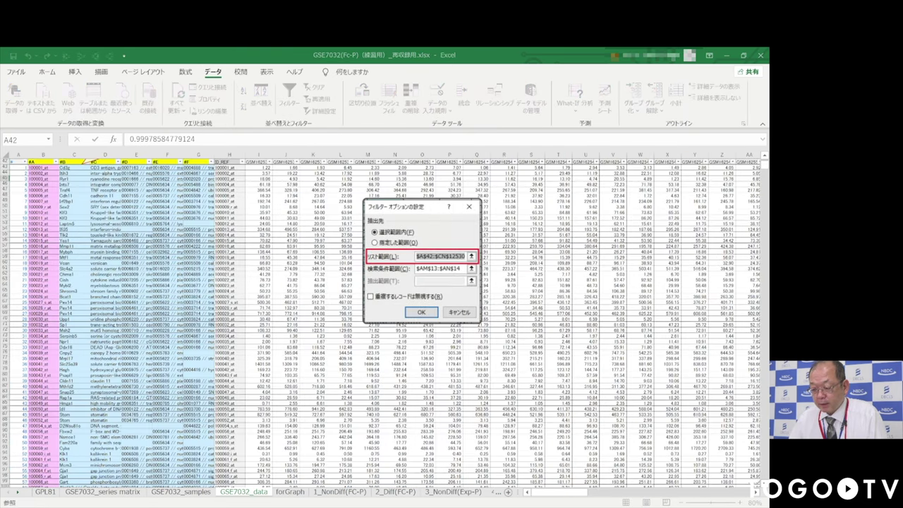
{"action": "type", "text": "data"}
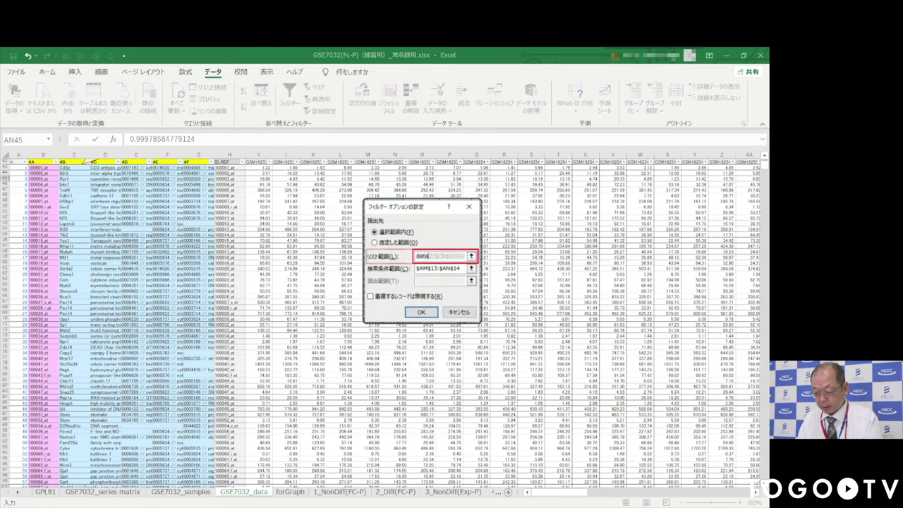
{"action": "key", "text": "Tab"}
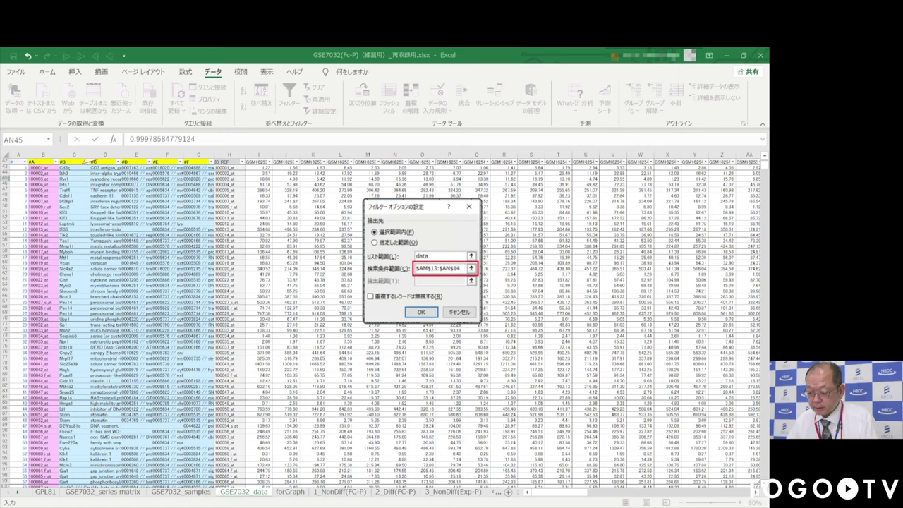
Set the criteria range to the PreBr_Up conditions in BE13:BG14 and apply the advanced filter.
{"action": "left_click", "coordinate": [470, 268]}
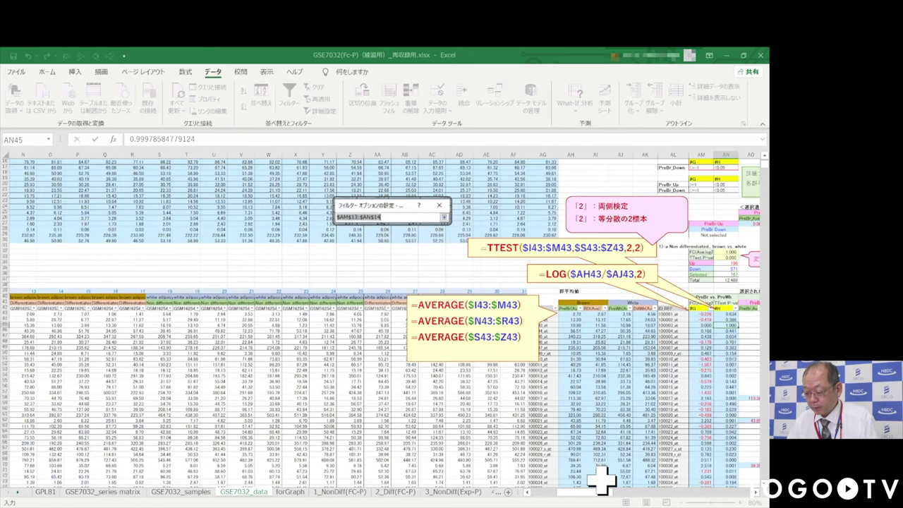
{"action": "left_click_drag", "start_coordinate": [596, 500], "coordinate": [630, 503]}
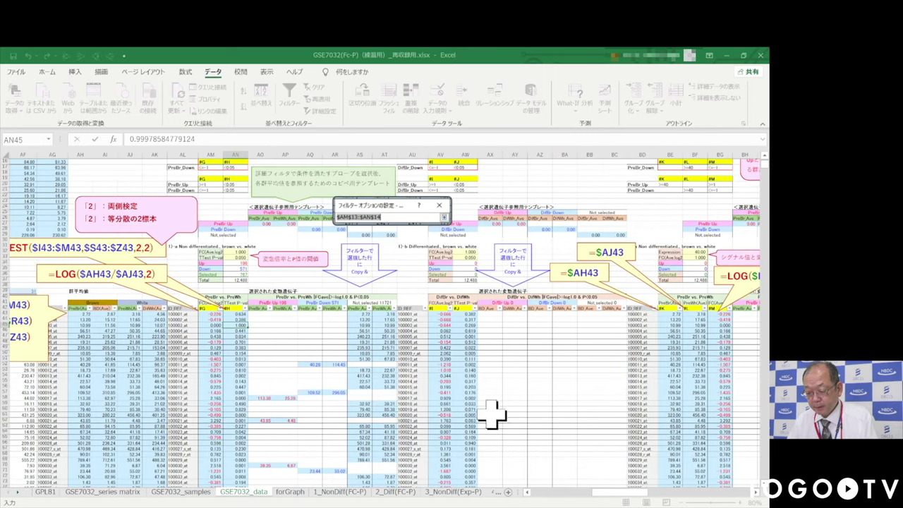
{"action": "scroll", "coordinate": [492, 413], "scroll_direction": "up", "scroll_amount": 4}
{"action": "scroll", "coordinate": [491, 413], "scroll_direction": "up", "scroll_amount": 1}
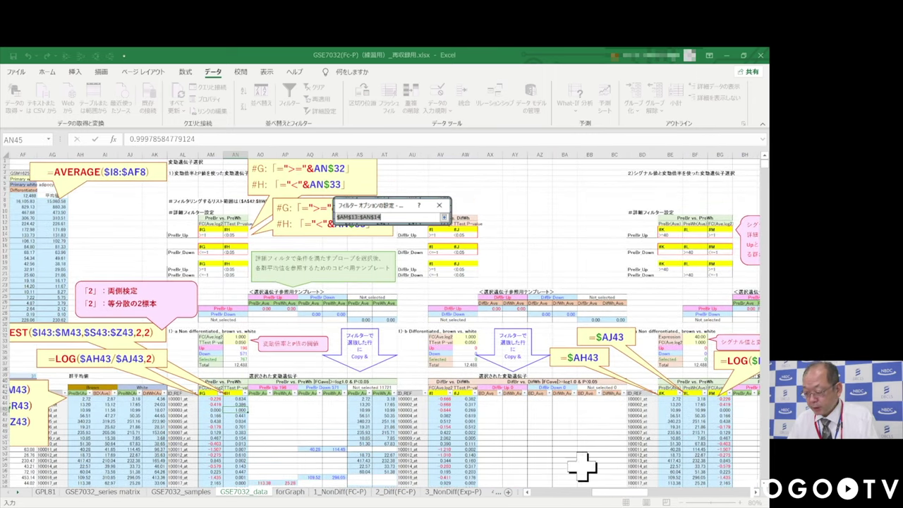
{"action": "left_click_drag", "start_coordinate": [620, 501], "coordinate": [631, 498]}
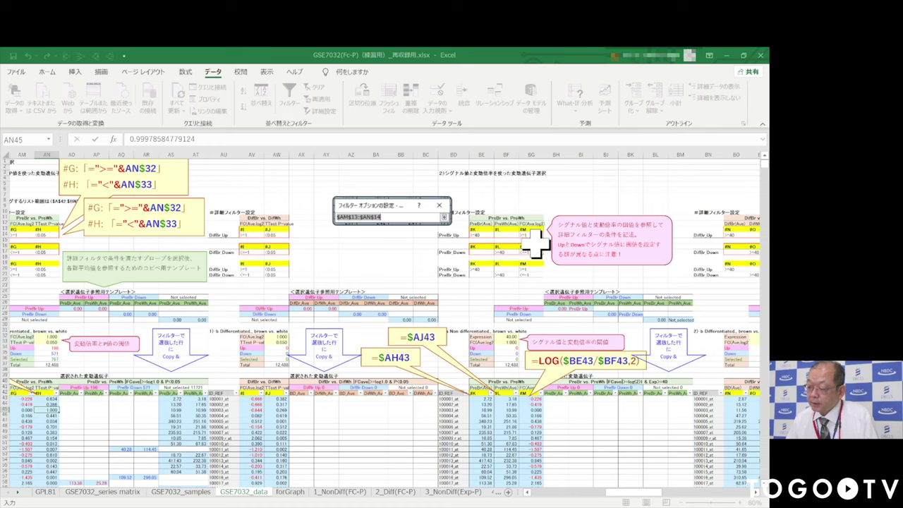
{"action": "left_click_drag", "start_coordinate": [486, 230], "coordinate": [536, 243]}
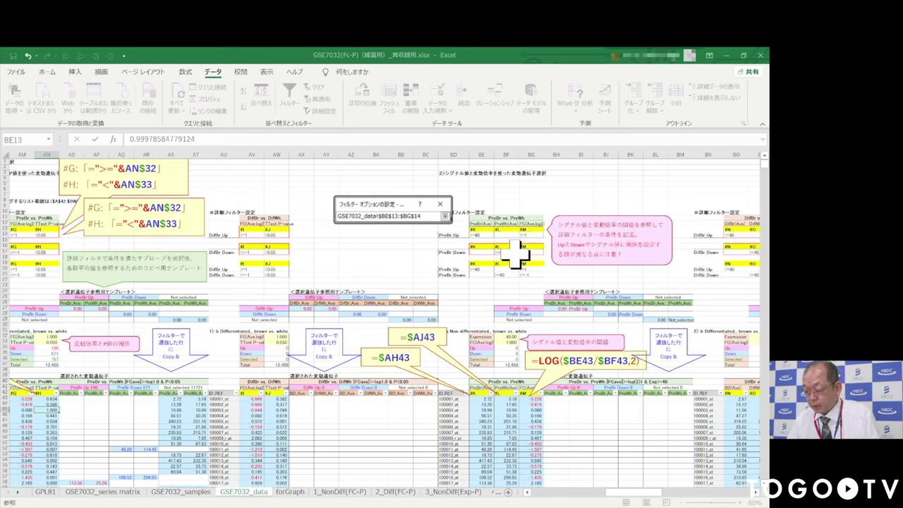
{"action": "left_click", "coordinate": [445, 216]}
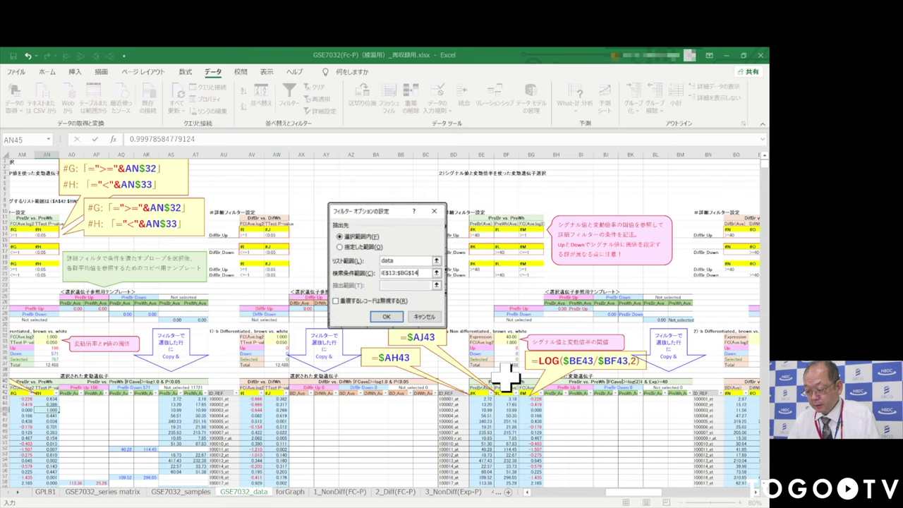
{"action": "left_click", "coordinate": [386, 316]}
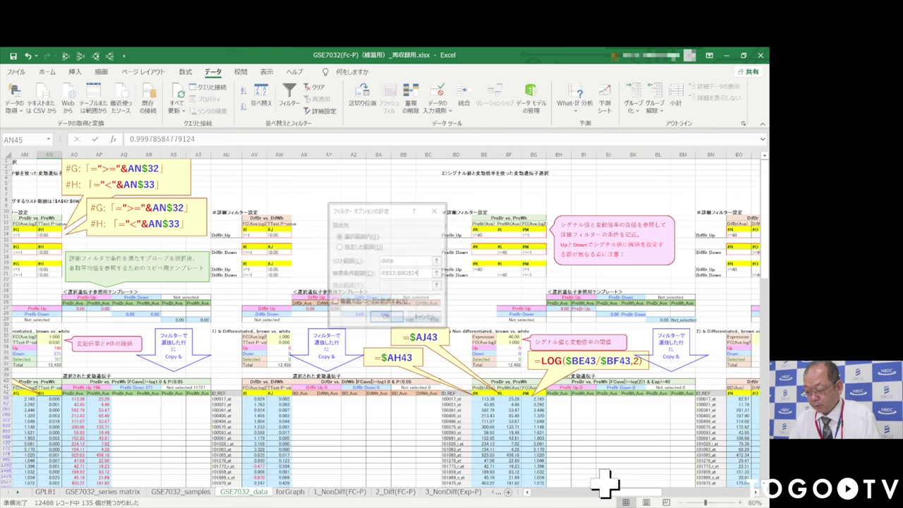
Copy the PreBr Up template row BH27:BM27 into columns BH to BM of all filtered probe rows, from row 58 to row 12459.
{"action": "scroll", "coordinate": [578, 377], "scroll_direction": "down", "scroll_amount": 4}
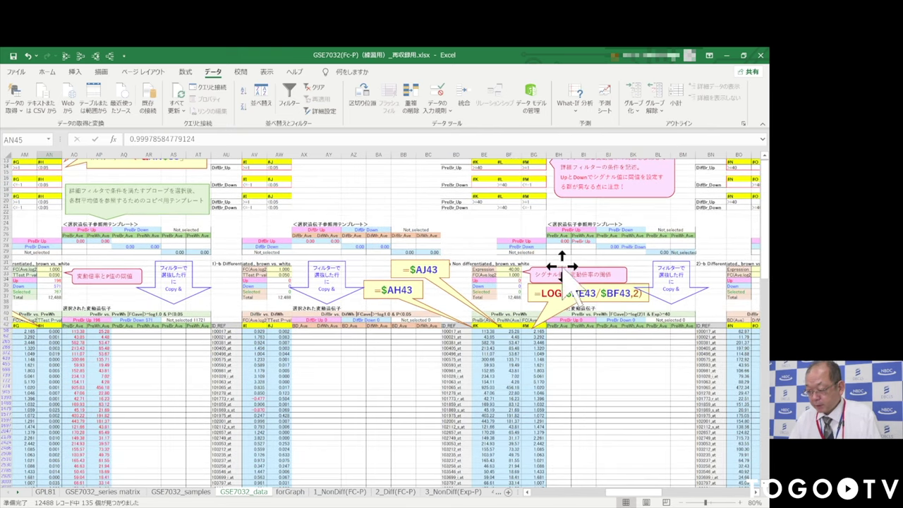
{"action": "left_click_drag", "start_coordinate": [558, 240], "coordinate": [675, 242]}
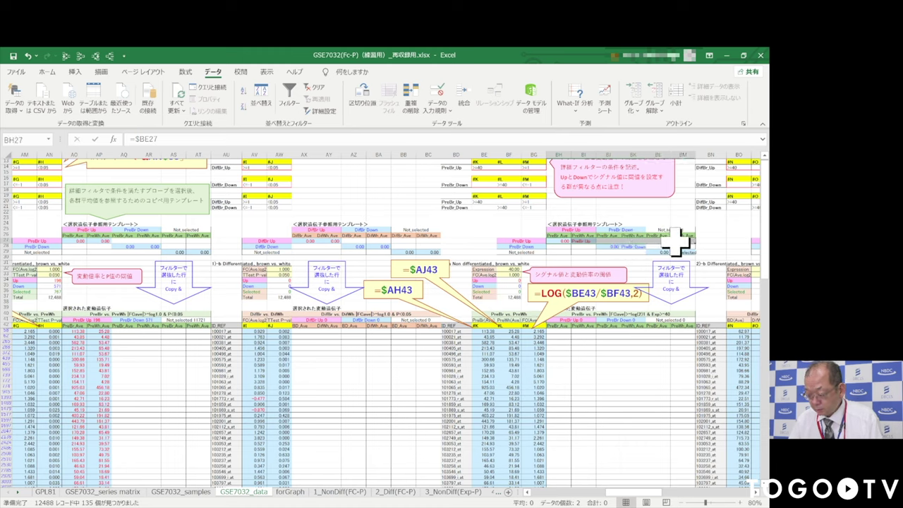
{"action": "key", "text": "ctrl+c"}
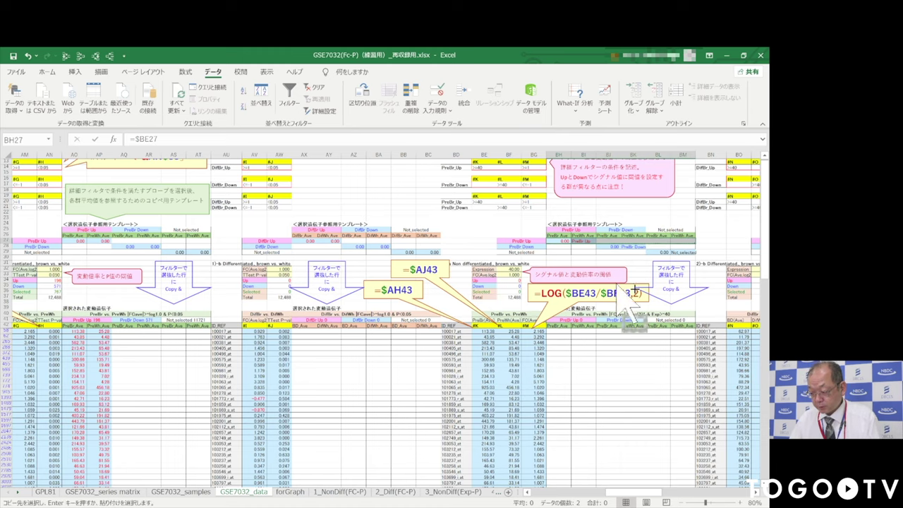
{"action": "left_click", "coordinate": [541, 332]}
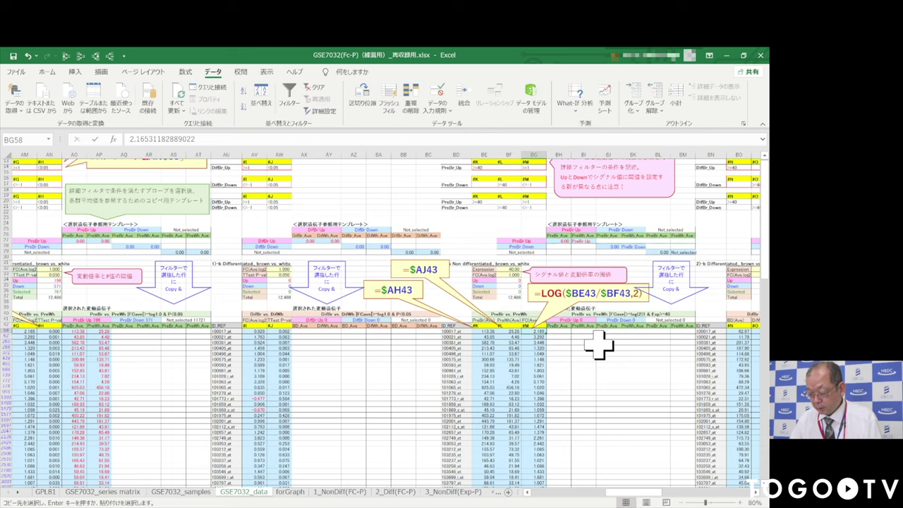
{"action": "key", "text": "ctrl+Down"}
{"action": "key", "text": "Right"}
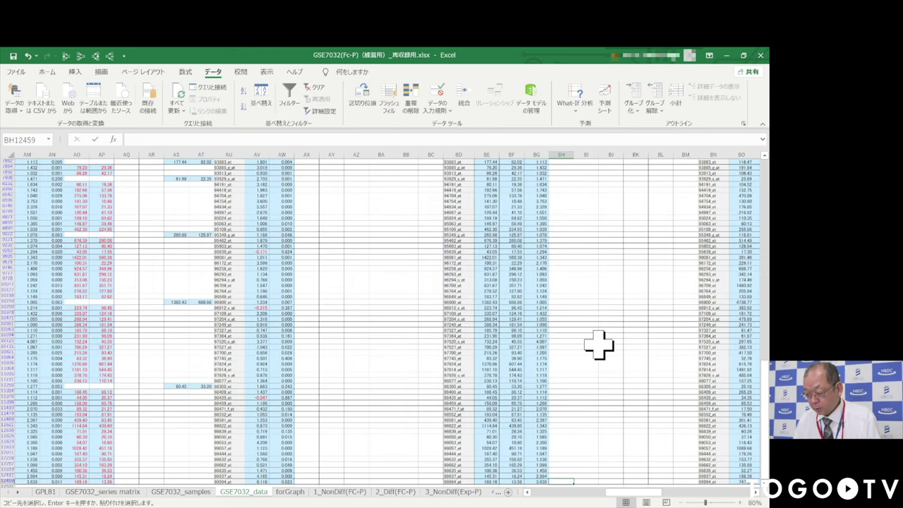
{"action": "key", "text": "ctrl+shift+Up"}
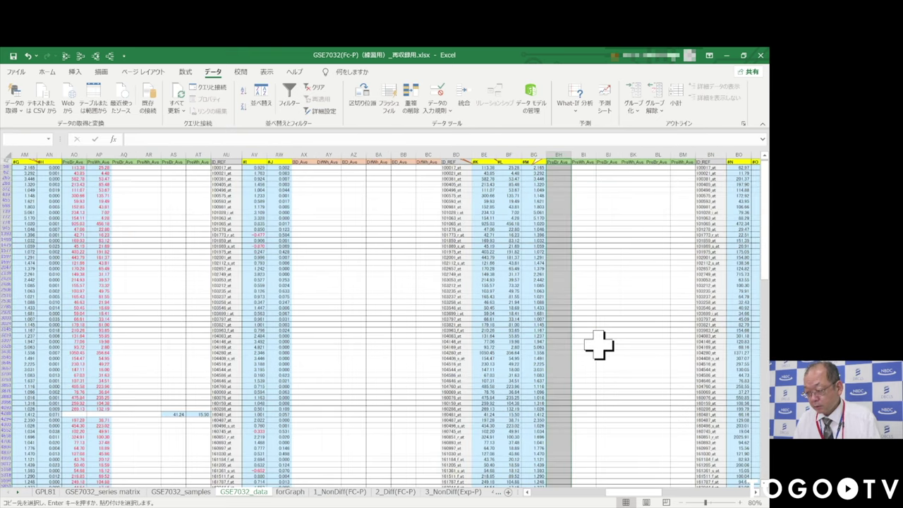
{"action": "key", "text": "ctrl+v"}
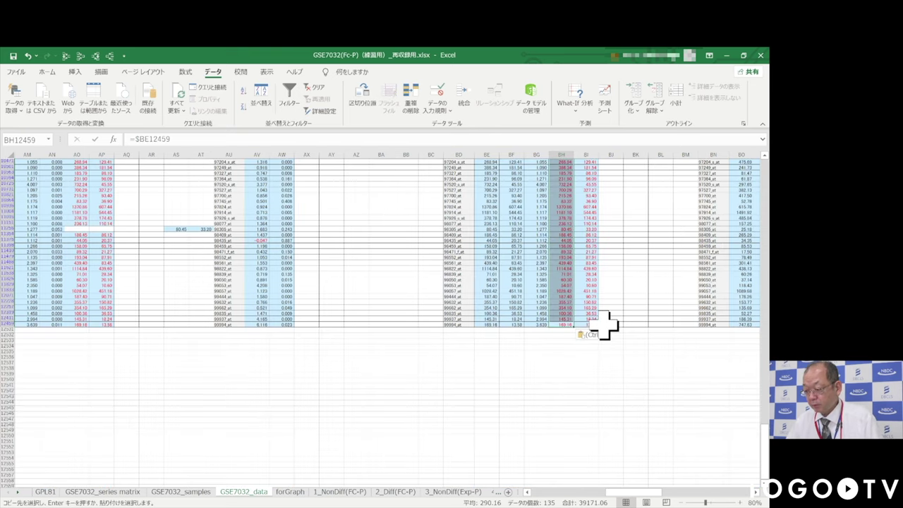
Return to the selection templates above the data and clear the filter to show all probes again.
{"action": "scroll", "coordinate": [609, 324], "scroll_direction": "up", "scroll_amount": 3}
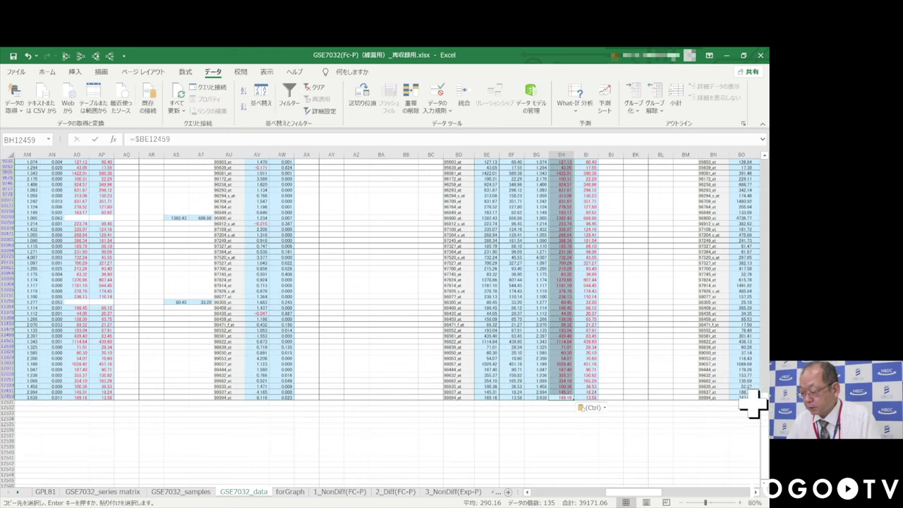
{"action": "left_click_drag", "start_coordinate": [759, 177], "coordinate": [765, 169]}
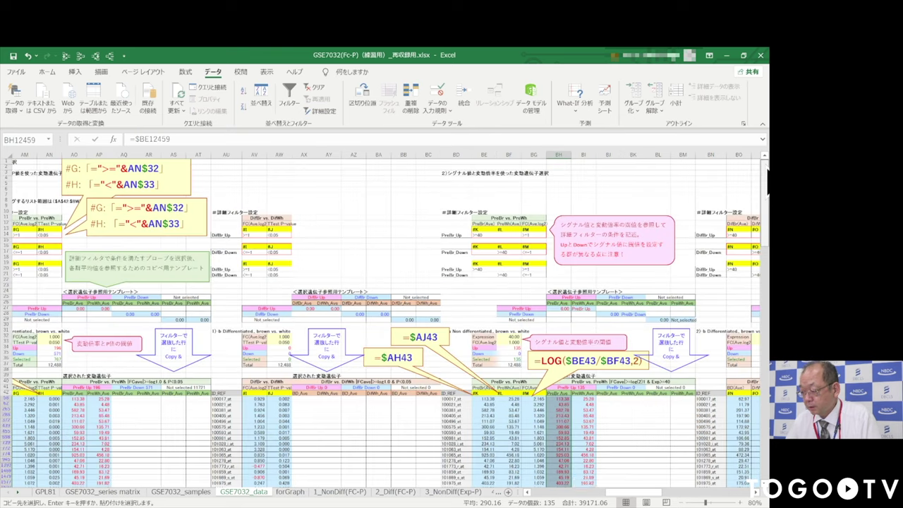
{"action": "left_click", "coordinate": [674, 302]}
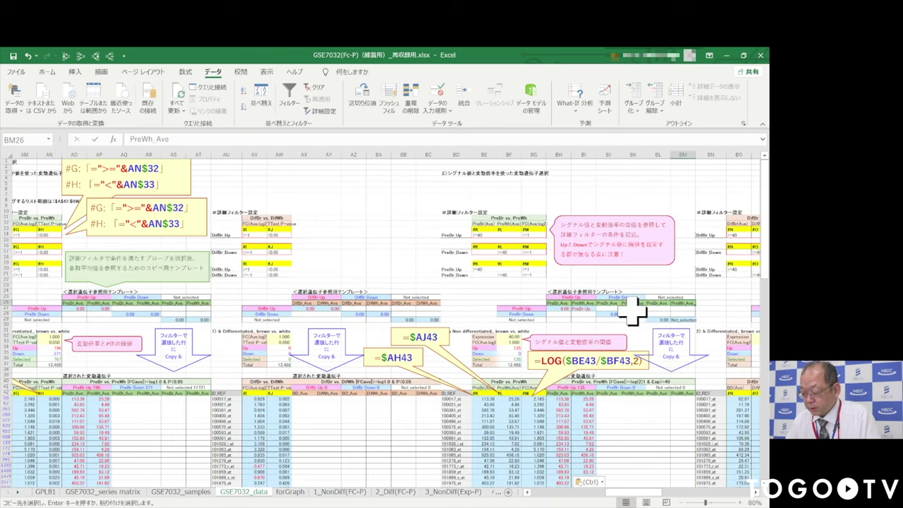
{"action": "left_click", "coordinate": [47, 72]}
{"action": "left_click", "coordinate": [685, 98]}
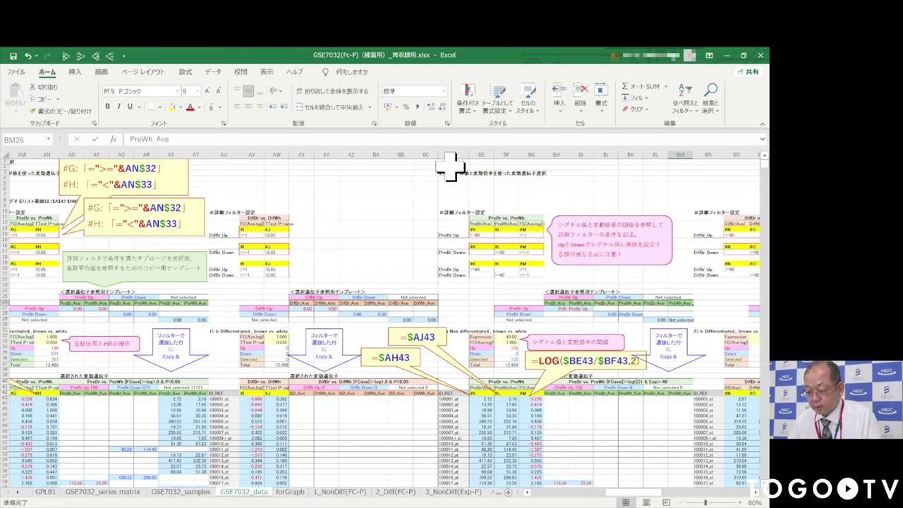
Set up an advanced filter with list range data and the PreBr_Down signal-value and fold-change conditions as criteria.
{"action": "left_click", "coordinate": [212, 72]}
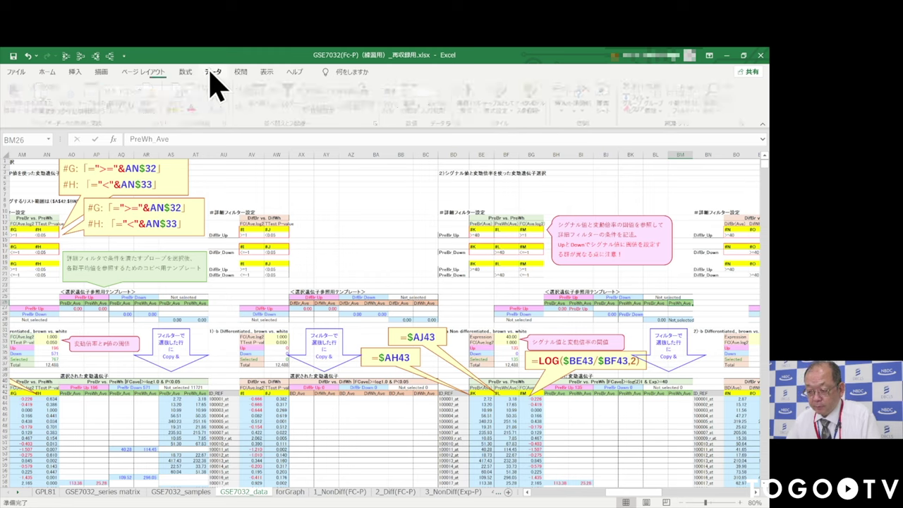
{"action": "left_click", "coordinate": [334, 112]}
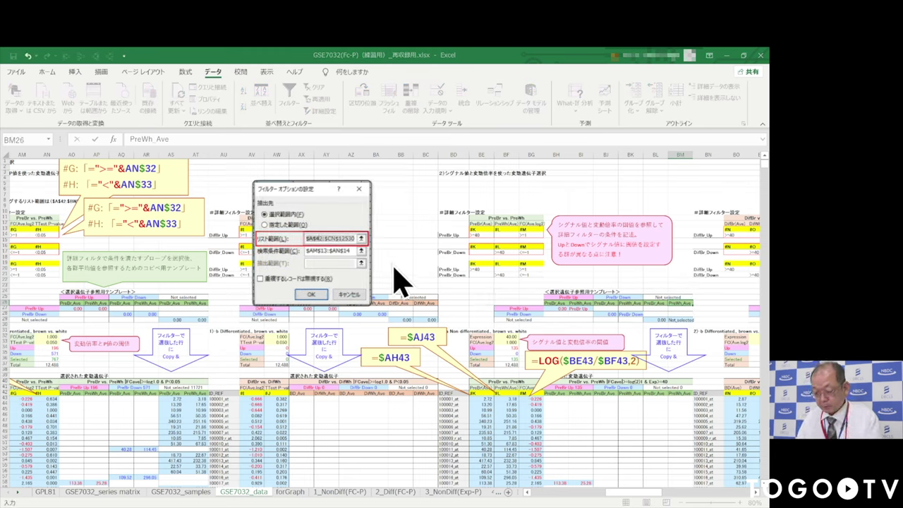
{"action": "type", "text": "data"}
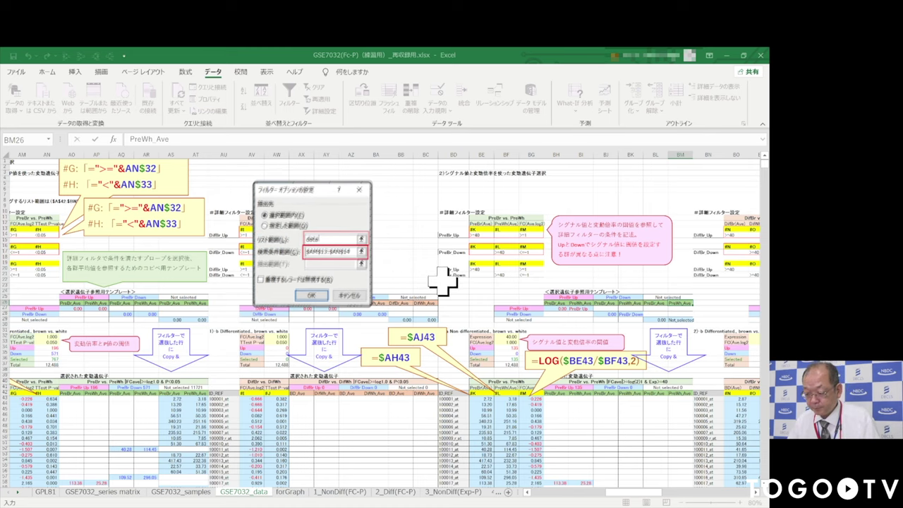
{"action": "key", "text": "Tab"}
{"action": "left_click_drag", "start_coordinate": [483, 267], "coordinate": [512, 259]}
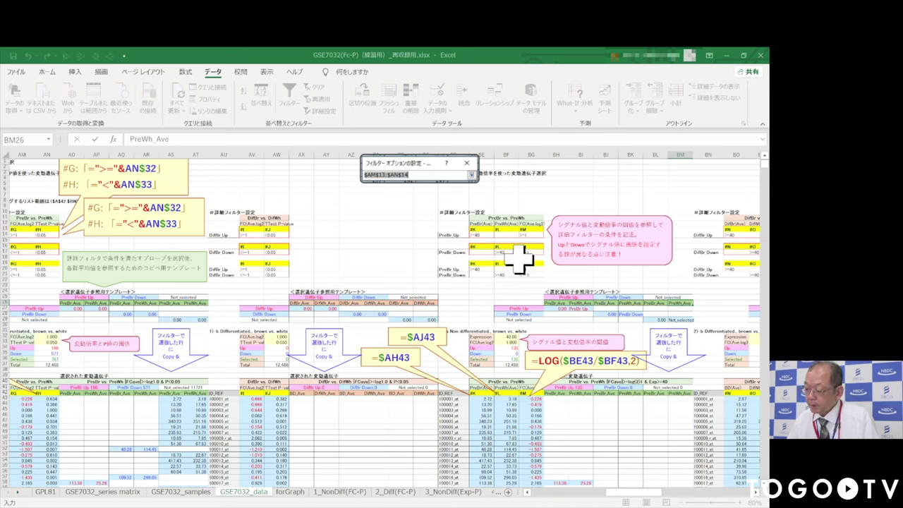